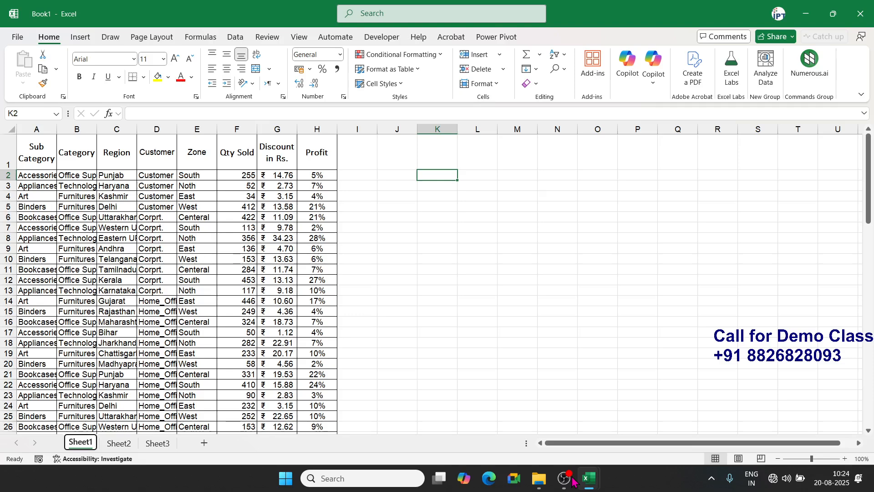
pyautogui.press('Right')
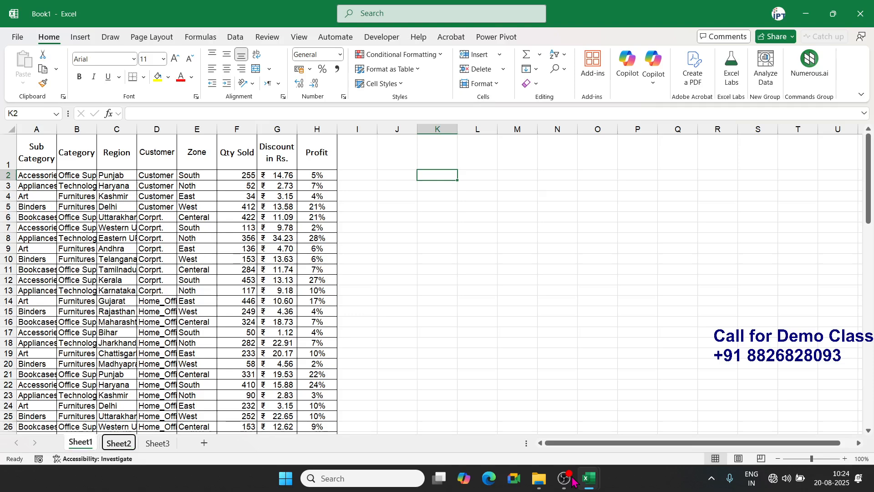
pyautogui.click(39, 163)
pyautogui.click(250, 155)
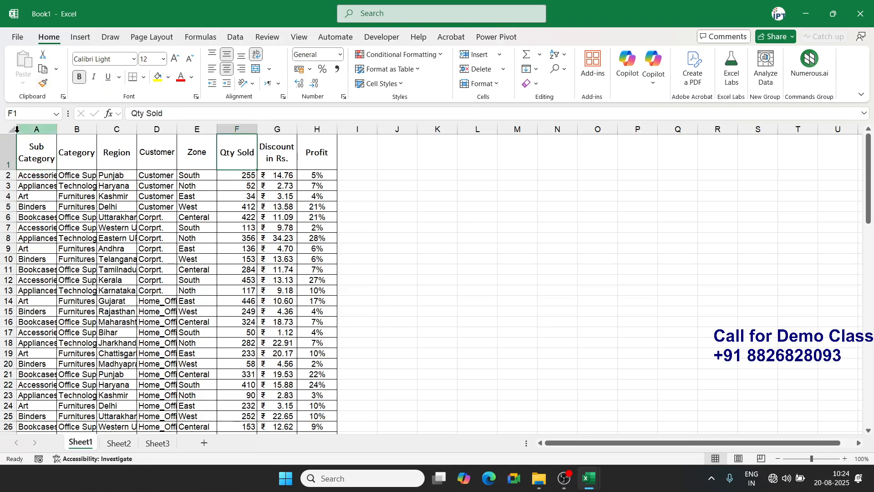
# - Create a PivotTable from the Sheet1 data range A1:H87 on a new worksheet
pyautogui.click(29, 142)
pyautogui.click(81, 37)
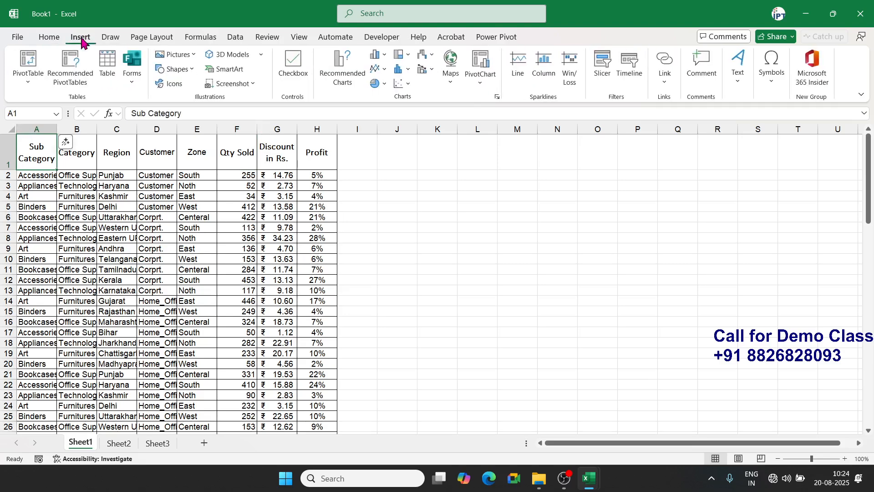
pyautogui.click(32, 61)
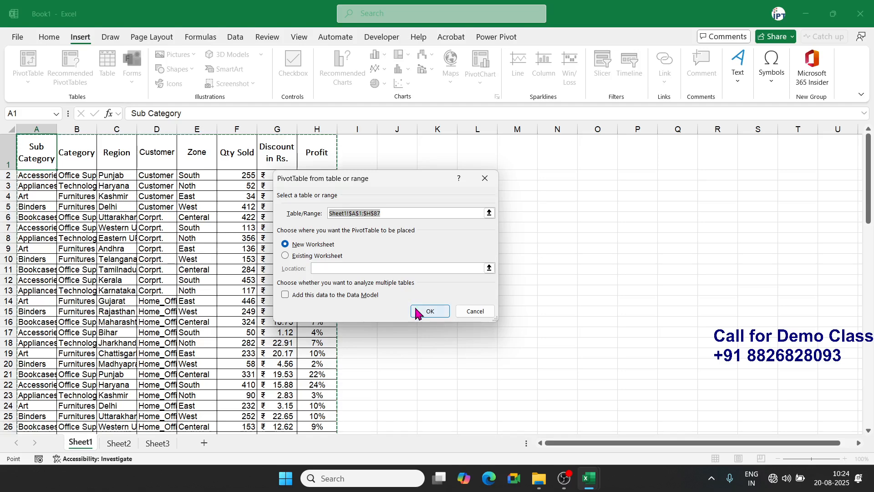
pyautogui.click(420, 309)
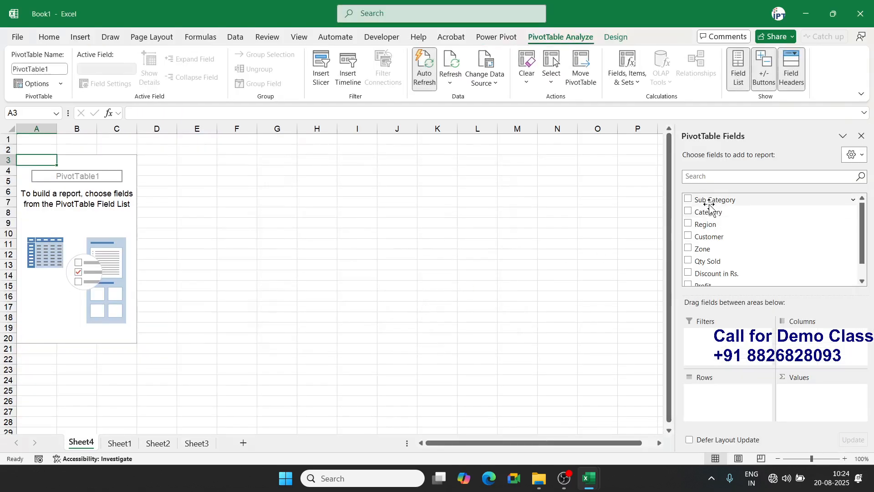
# - Add Sub Category to the PivotTable rows and Qty Sold to its values
pyautogui.moveTo(706, 201); pyautogui.dragTo(706, 397)
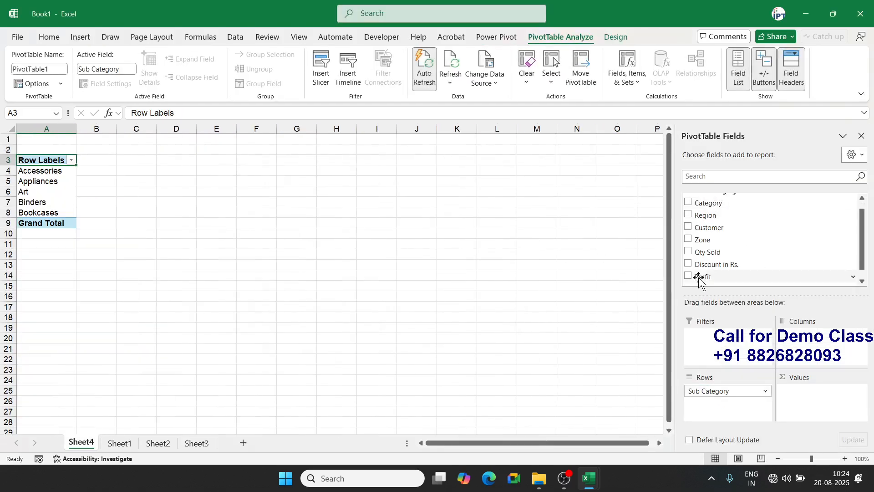
pyautogui.moveTo(705, 255); pyautogui.dragTo(794, 404)
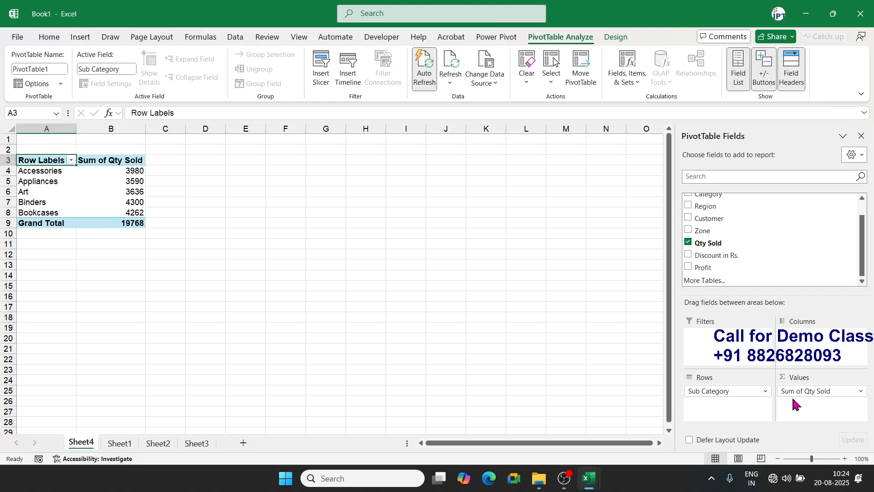
# - Set the Qty Sold value in cell F5 of Sheet1 to 50 and go back to the PivotTable on Sheet4
pyautogui.click(120, 442)
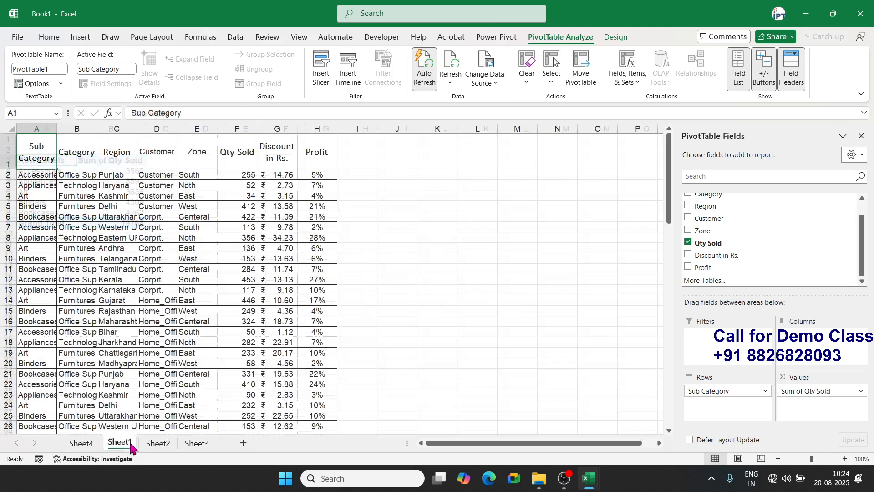
pyautogui.click(249, 205)
pyautogui.write('60')
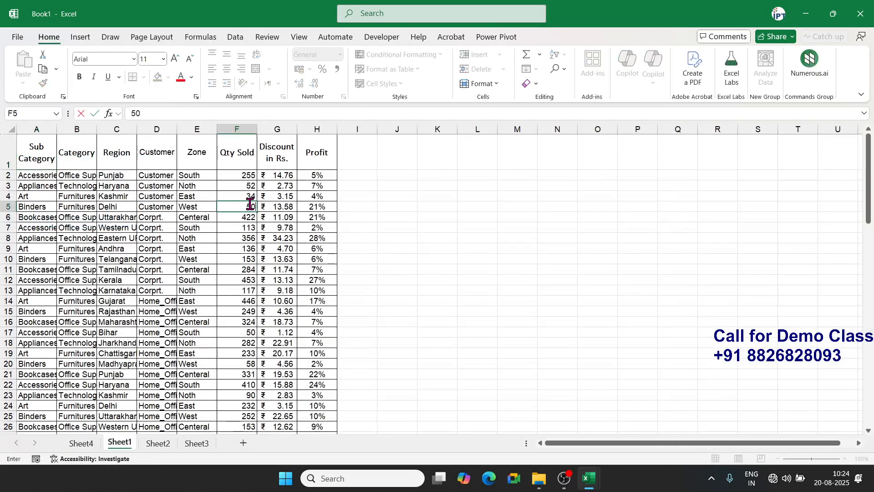
pyautogui.press('Return')
pyautogui.click(82, 443)
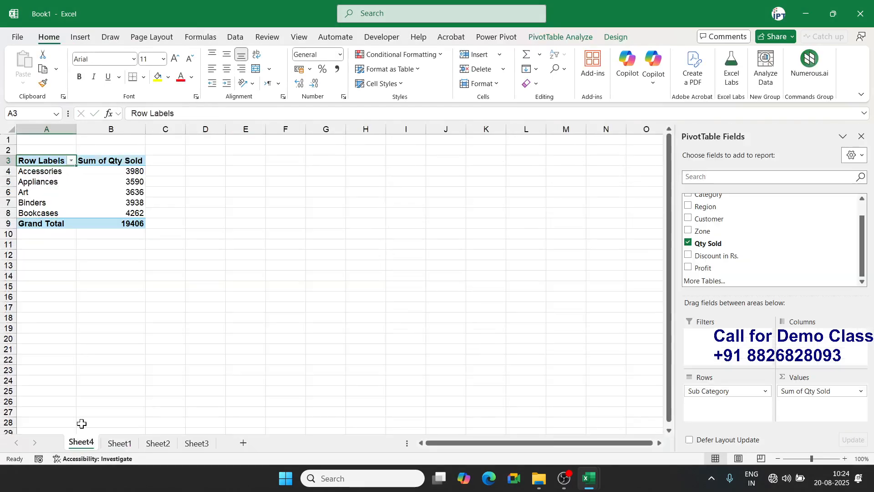
pyautogui.rightClick(109, 192)
pyautogui.click(142, 264)
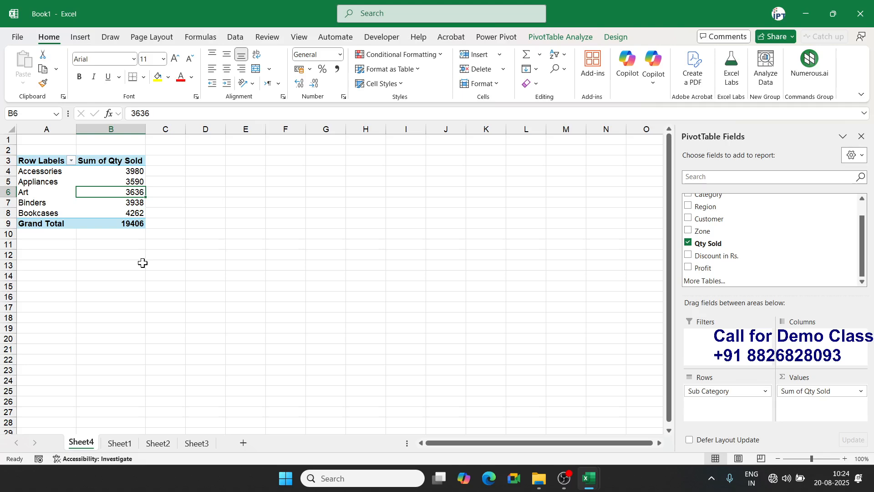
# - Copy the whole Sub Category column A of Sheet1 into column L
pyautogui.click(118, 443)
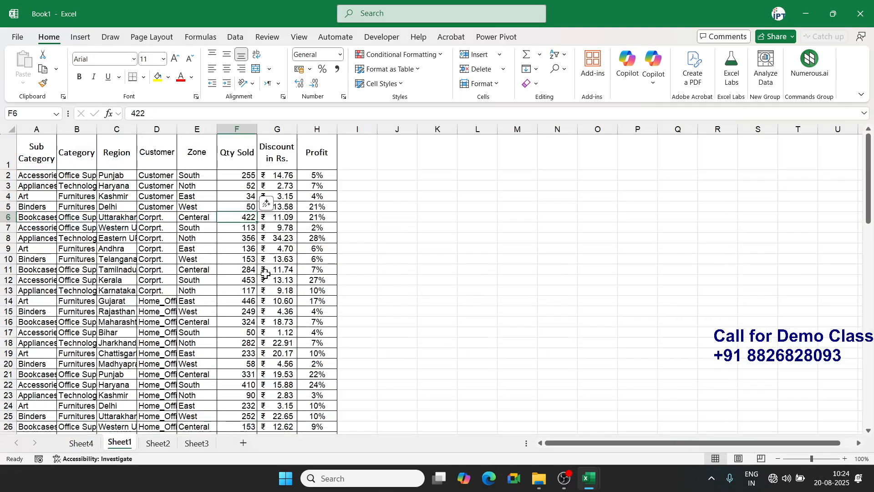
pyautogui.click(122, 227)
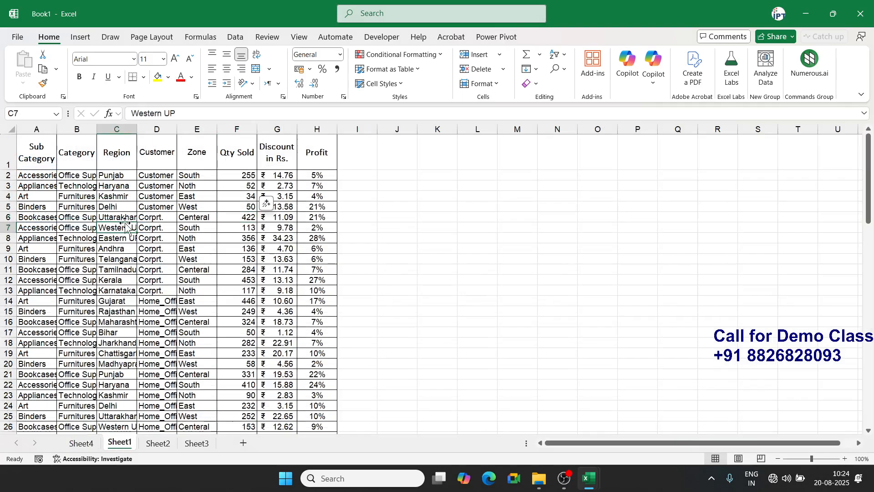
pyautogui.click(48, 128)
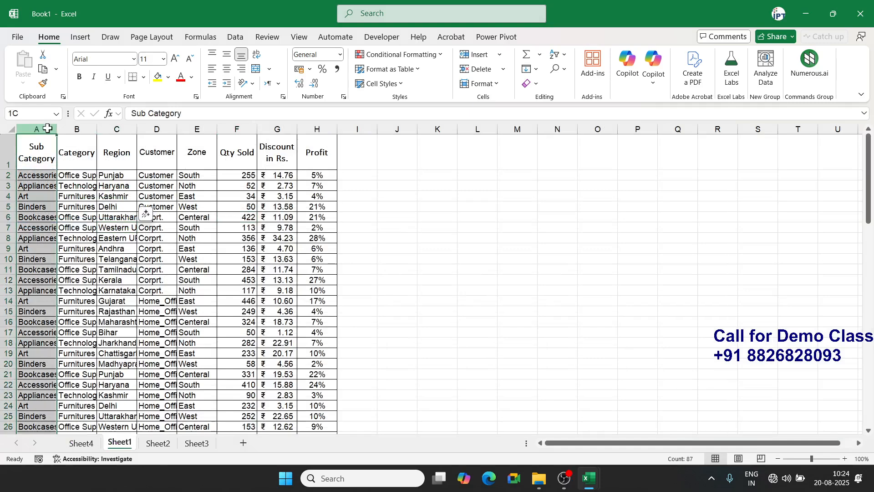
pyautogui.click(488, 178)
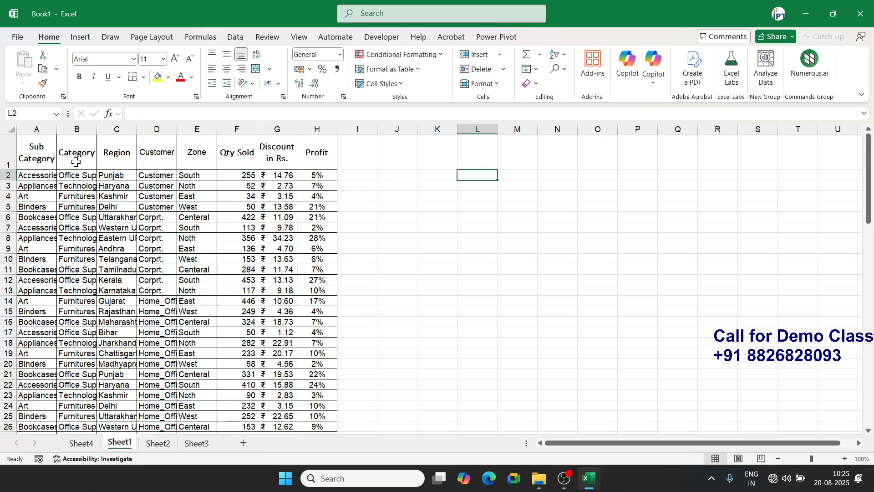
pyautogui.click(41, 130)
pyautogui.hotkey('ctrl', 'c')
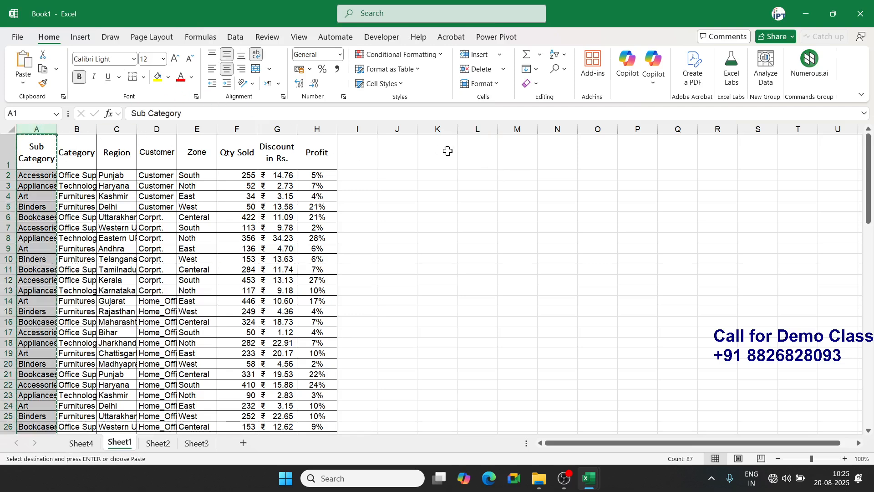
pyautogui.click(464, 152)
pyautogui.hotkey('ctrl', 'v')
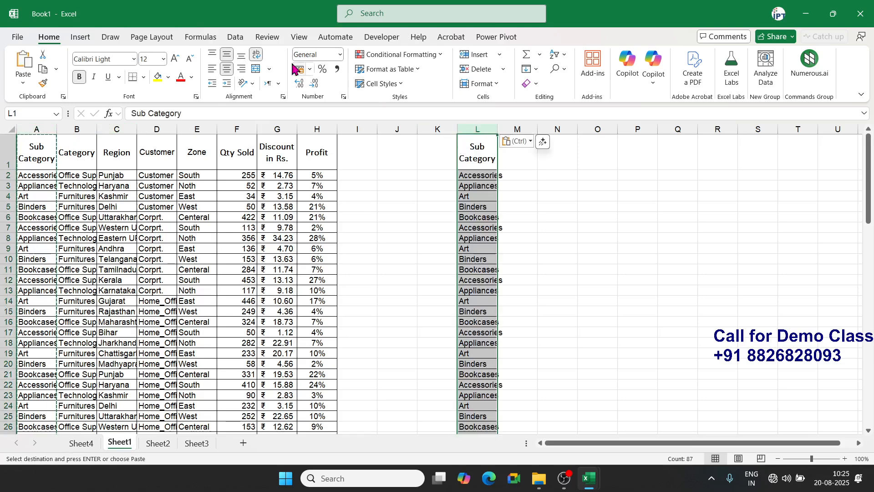
# - Remove duplicates from the Sub Category copy in column L, treating the first row as a header, and widen the column to fit its entries
pyautogui.click(233, 38)
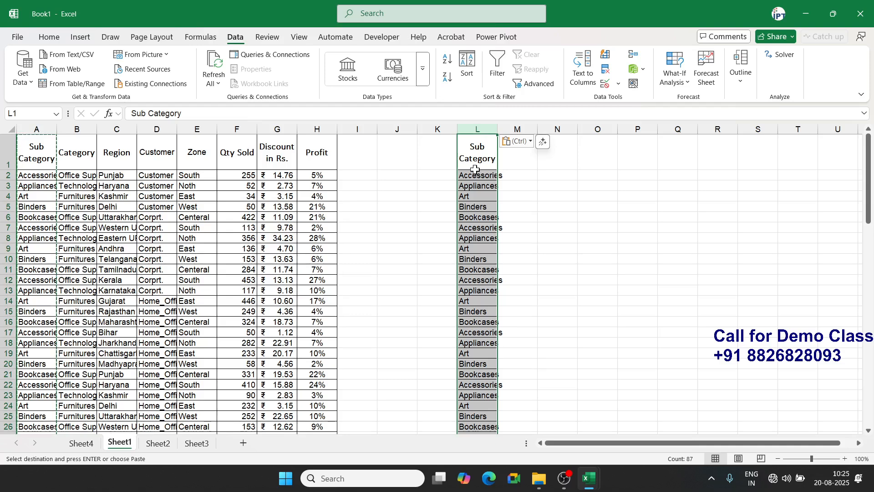
pyautogui.press('ctrl')
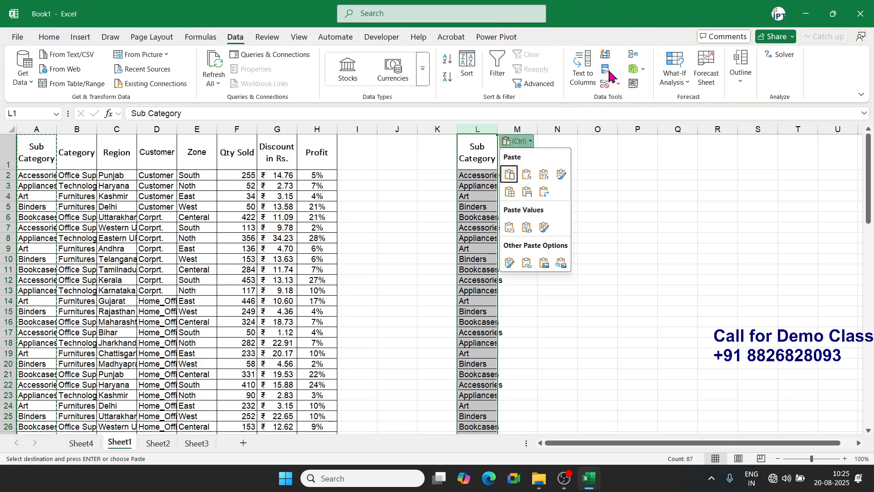
pyautogui.click(607, 71)
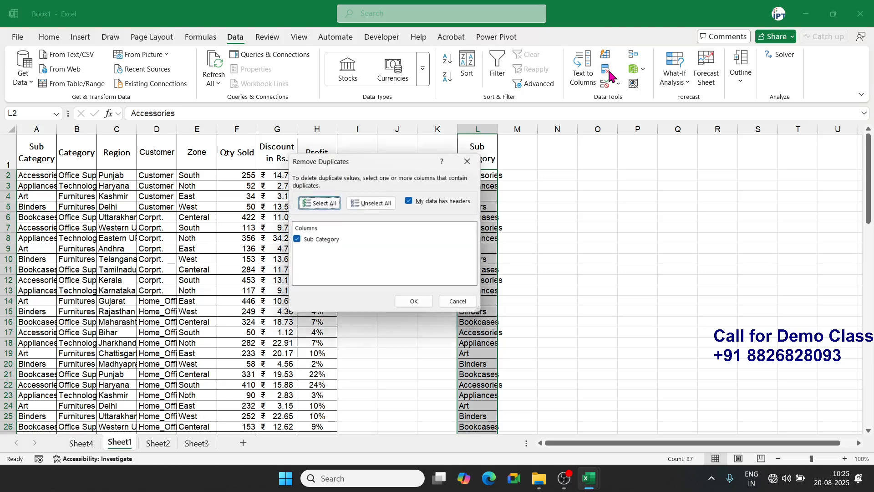
pyautogui.click(418, 303)
pyautogui.click(505, 268)
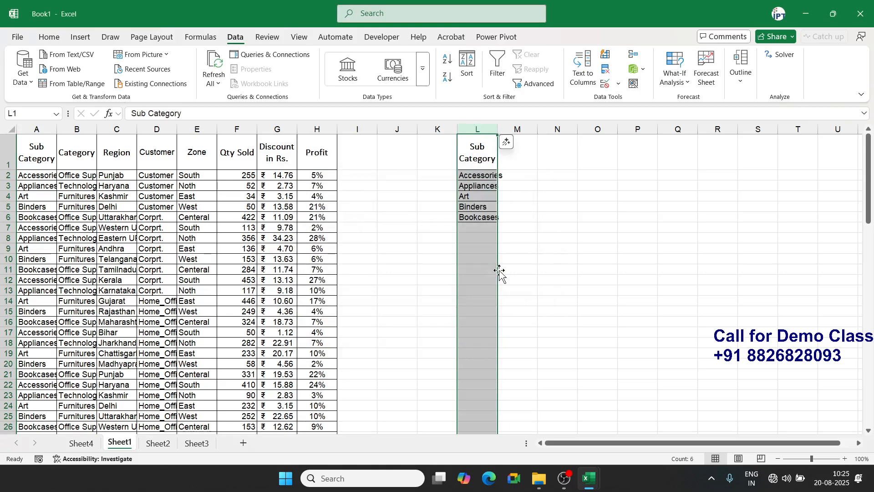
pyautogui.click(484, 188)
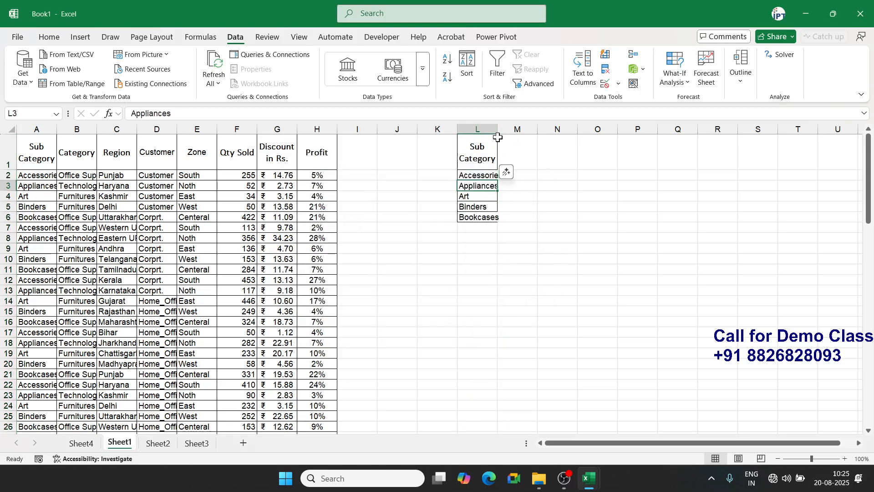
pyautogui.moveTo(497, 132); pyautogui.dragTo(506, 132)
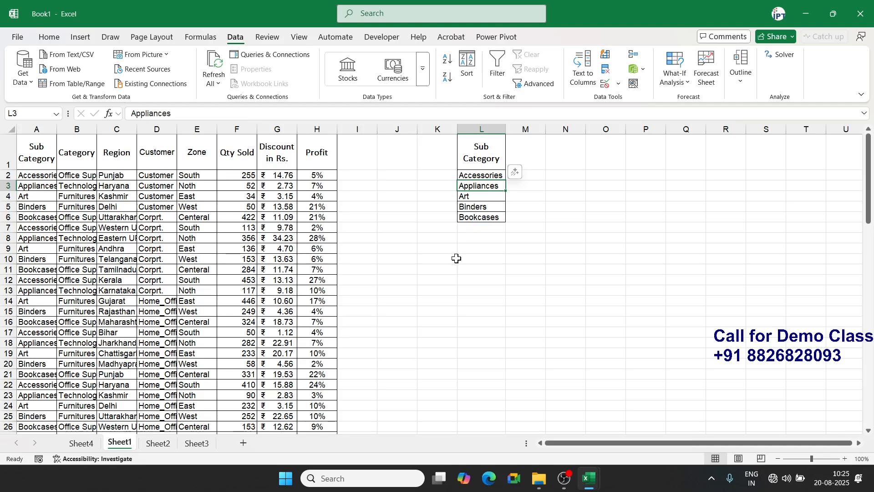
# - Change the Sub Category in cell A7 to IT
pyautogui.click(43, 230)
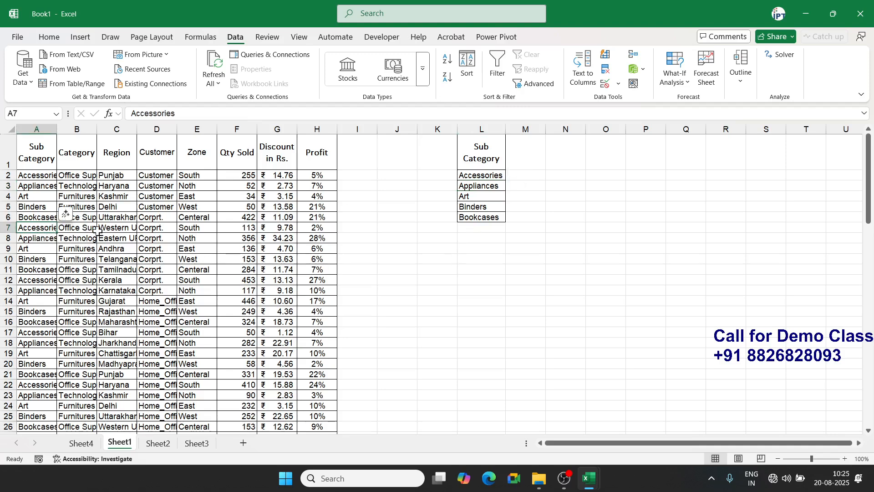
pyautogui.write('IT')
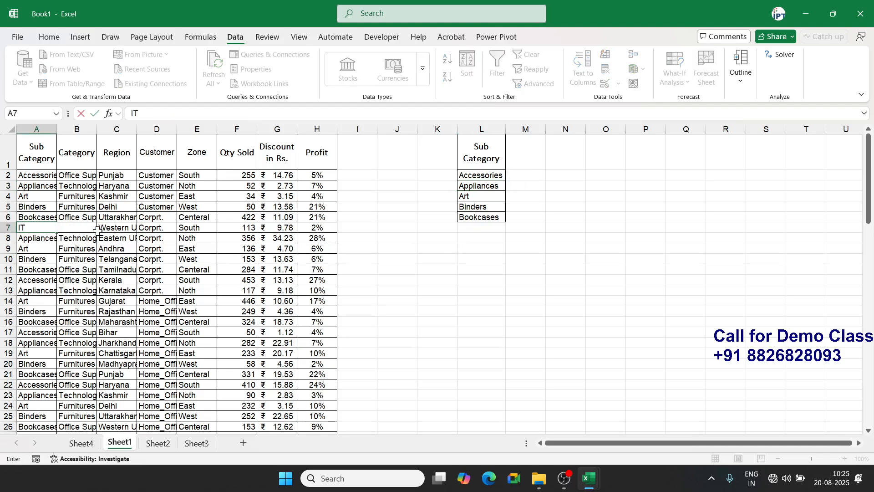
pyautogui.press('Return')
# - Copy the updated Sub Category column A over the existing list in column L
pyautogui.click(479, 230)
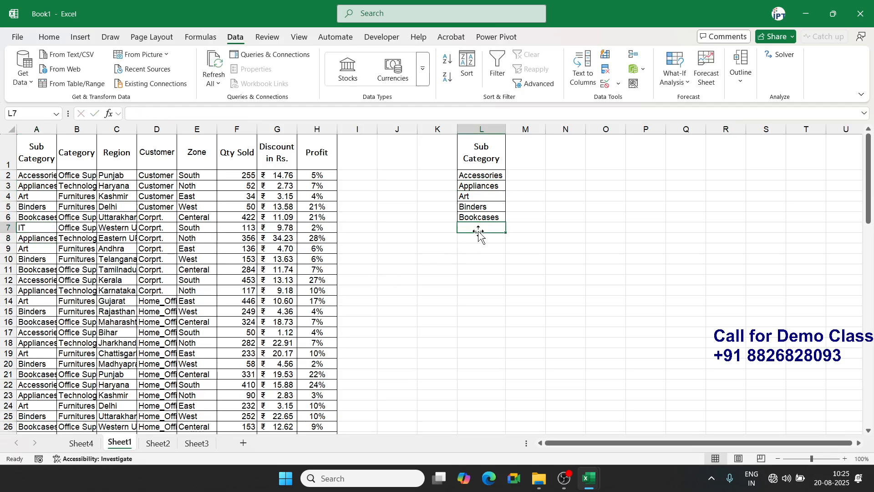
pyautogui.click(45, 130)
pyautogui.hotkey('ctrl', 'c')
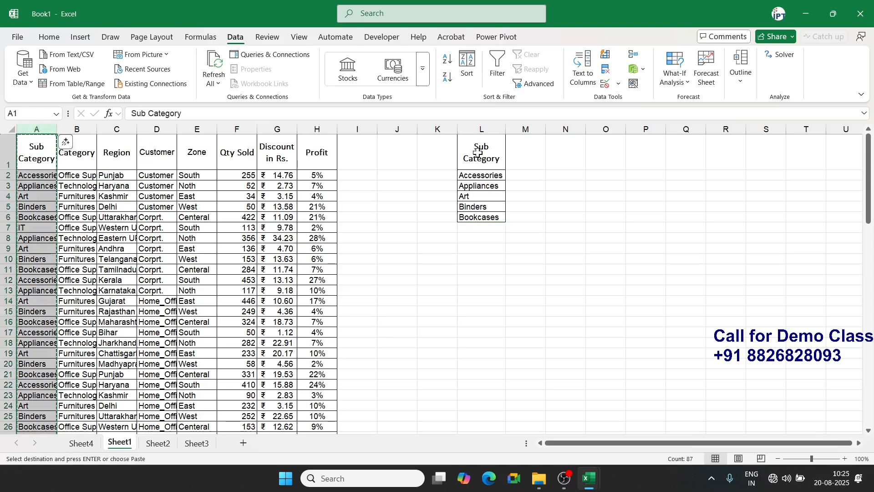
pyautogui.click(478, 150)
pyautogui.hotkey('ctrl', 'v')
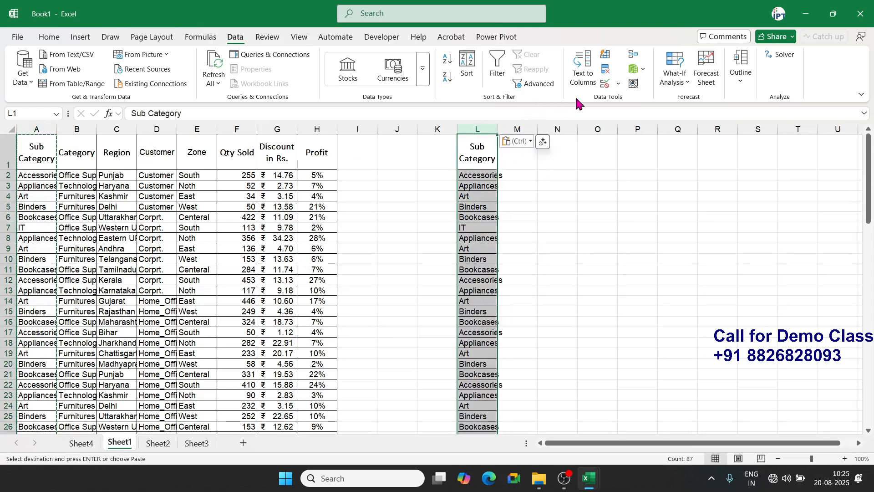
# - Remove the duplicates from the re-pasted Sub Category list in column L, keeping its header
pyautogui.click(609, 74)
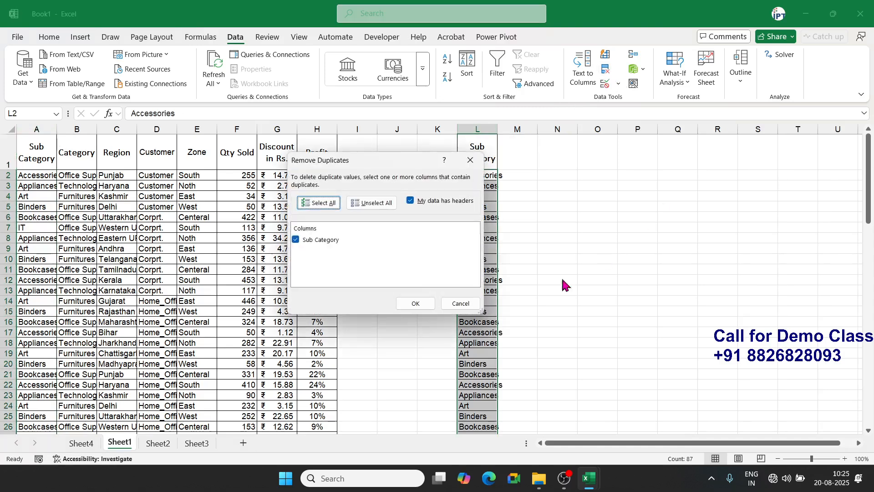
pyautogui.click(428, 300)
pyautogui.click(504, 266)
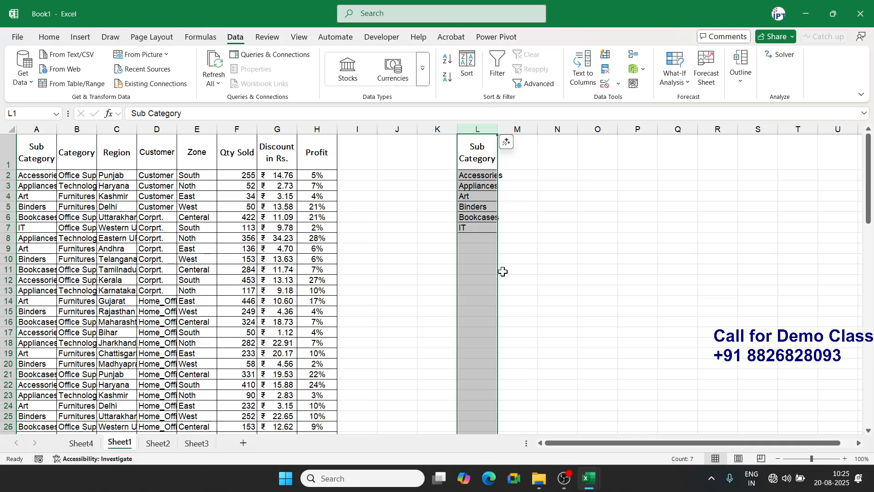
# - Clear the contents of the Sub Category list in column L
pyautogui.click(479, 164)
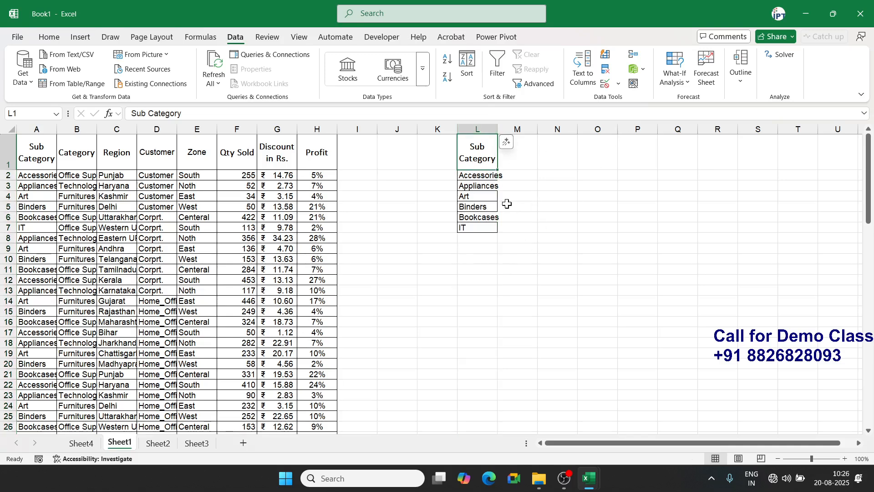
pyautogui.click(482, 127)
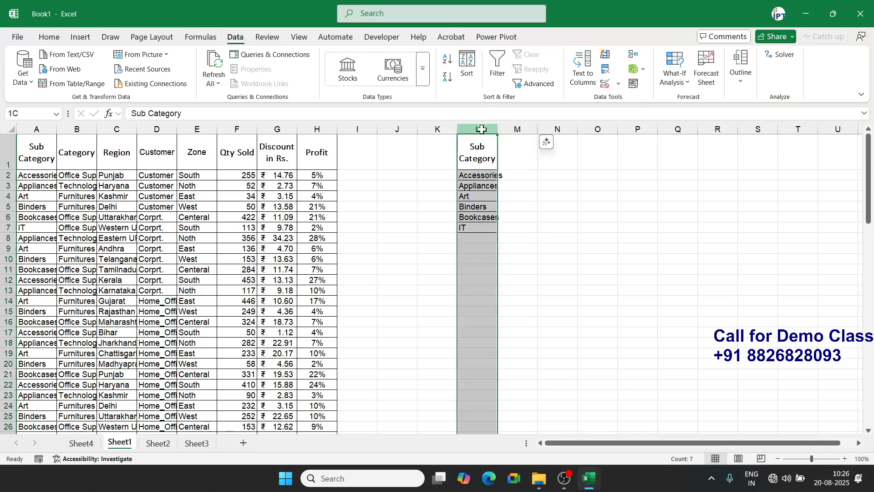
pyautogui.hotkey('ctrl', 'z')
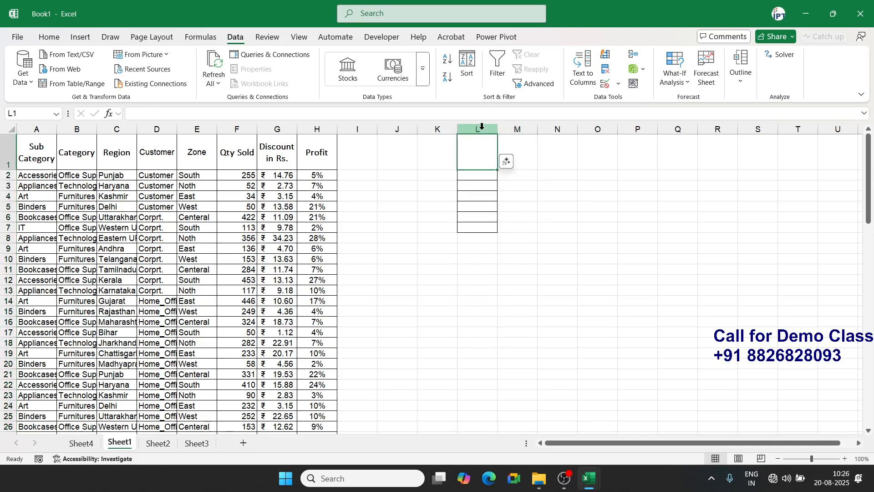
# - Enter =UNIQUE(A1:A87) in cell L1 to list the distinct sub categories, and widen column L to fit them
pyautogui.write('=i')
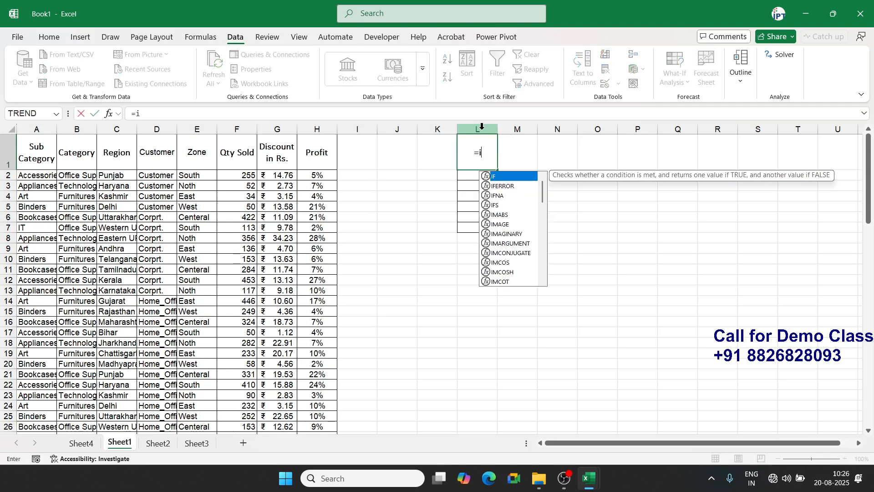
pyautogui.press('Escape')
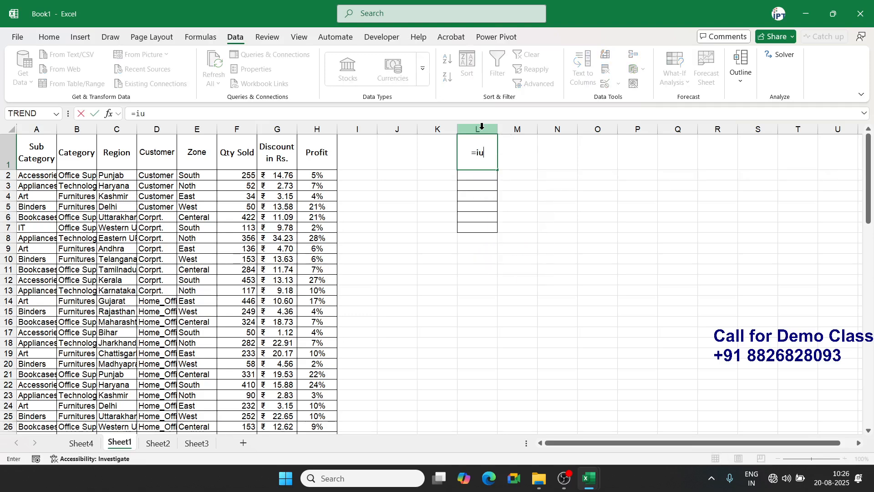
pyautogui.press('BackSpace')
pyautogui.write('u')
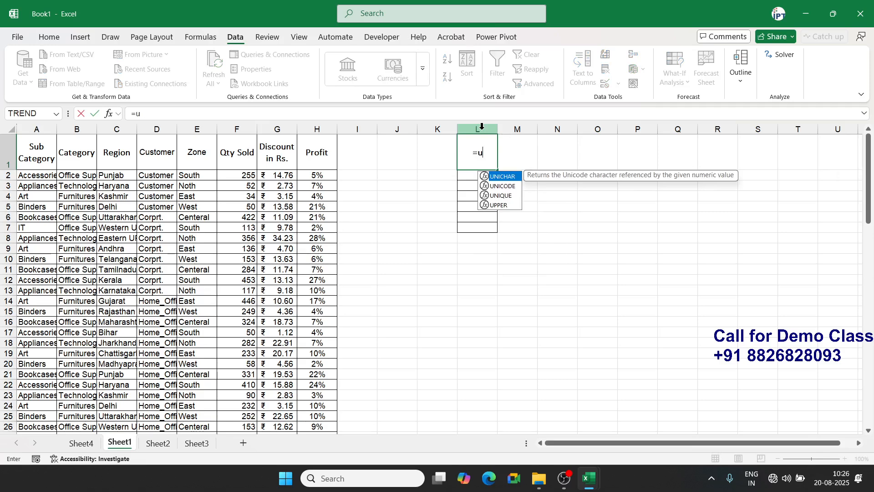
pyautogui.press('Down')
pyautogui.press('Down')
pyautogui.press('Tab')
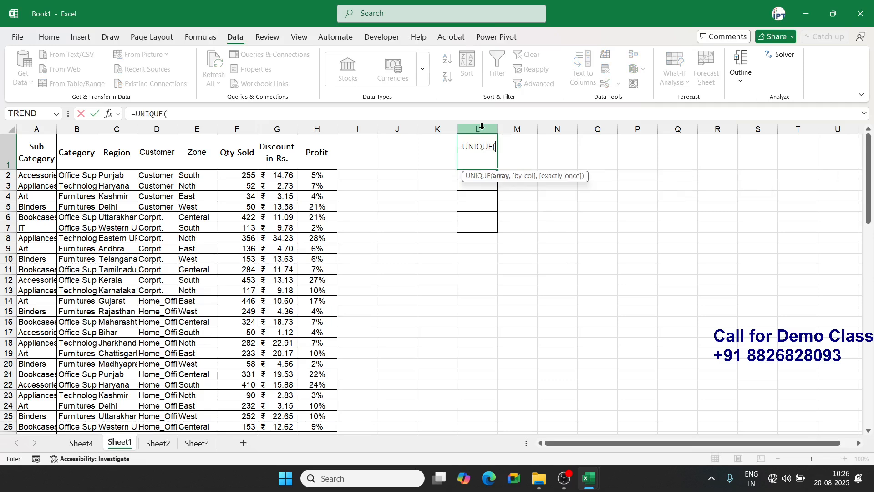
pyautogui.press('Left')
pyautogui.press('Left')
pyautogui.press('Left')
pyautogui.press('Left')
pyautogui.press('Left')
pyautogui.press('Left')
pyautogui.press('Left')
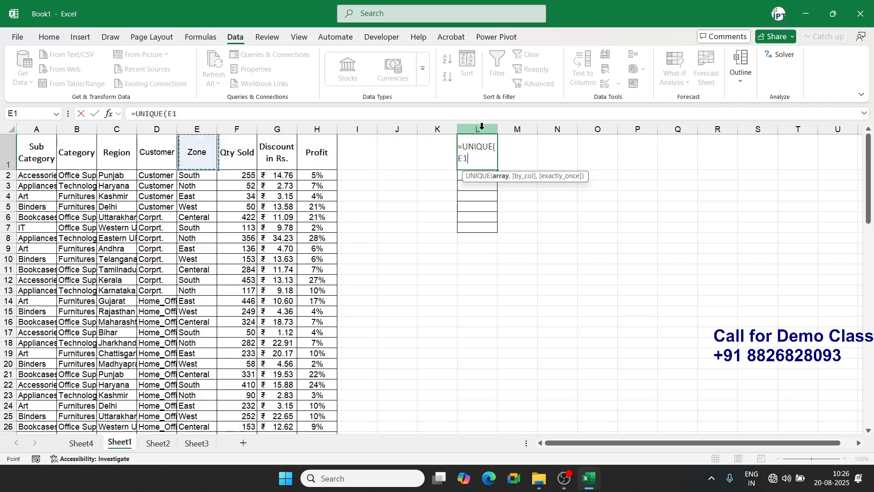
pyautogui.press('Left')
pyautogui.press('Left')
pyautogui.press('Left')
pyautogui.press('Left')
pyautogui.hotkey('ctrl', 'shift', 'Down')
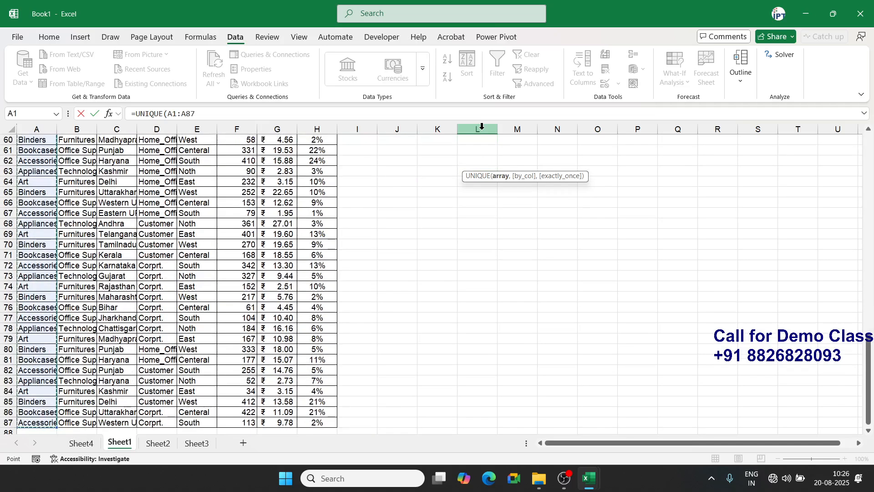
pyautogui.press('Return')
pyautogui.press('Up')
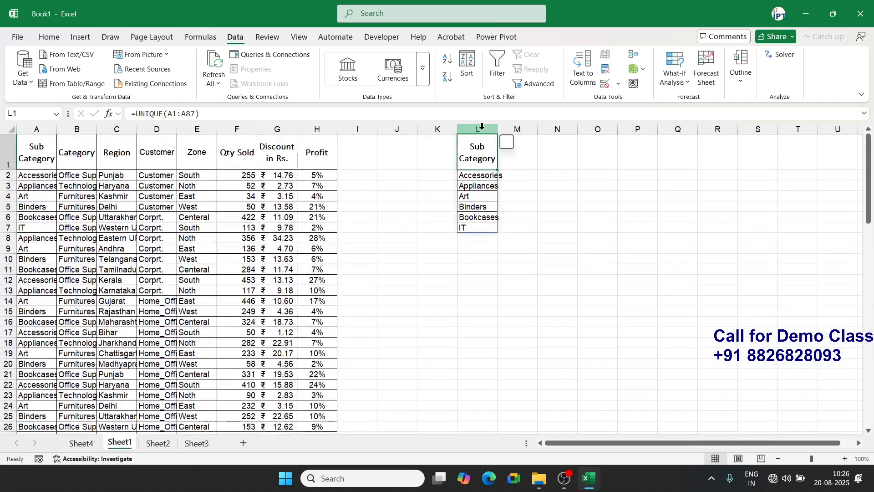
pyautogui.press('Down')
pyautogui.moveTo(498, 129); pyautogui.dragTo(510, 132)
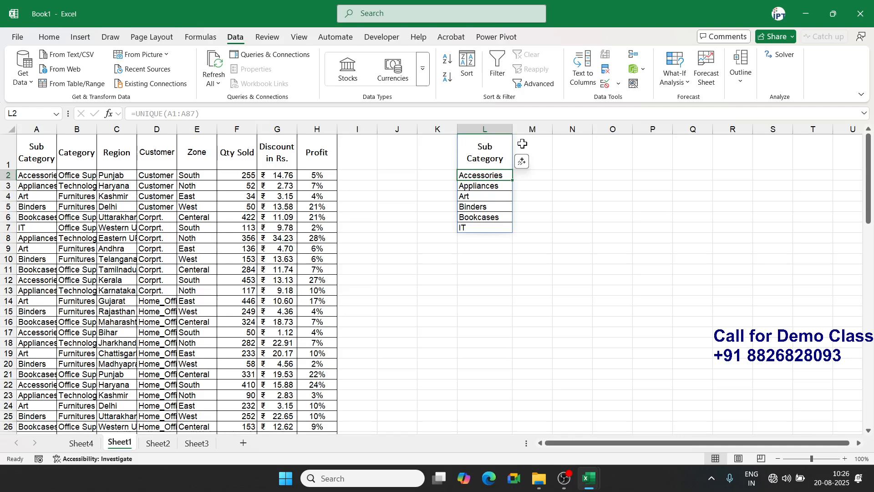
# - Change the Sub Category in cell A12 to Sales
pyautogui.click(36, 279)
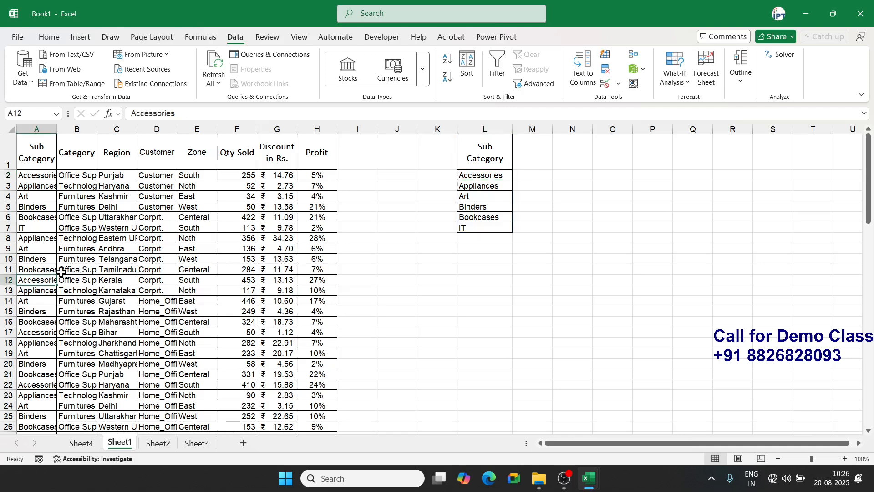
pyautogui.write('Sales')
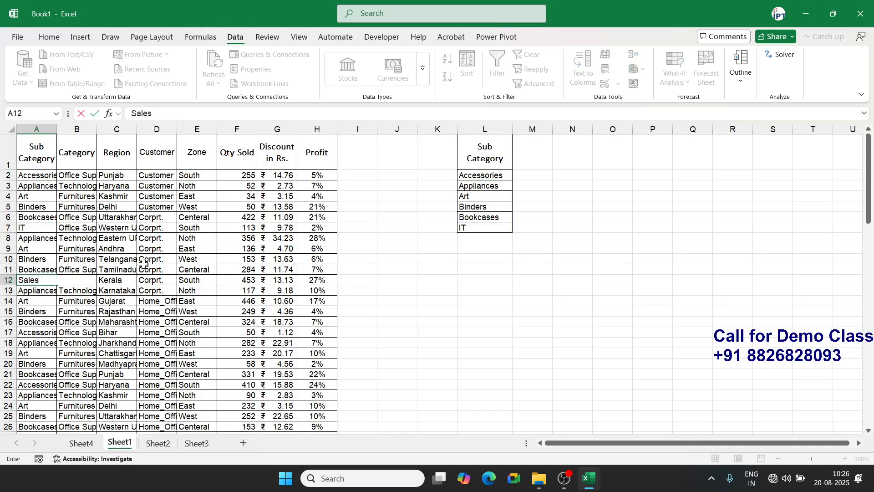
pyautogui.press('Return')
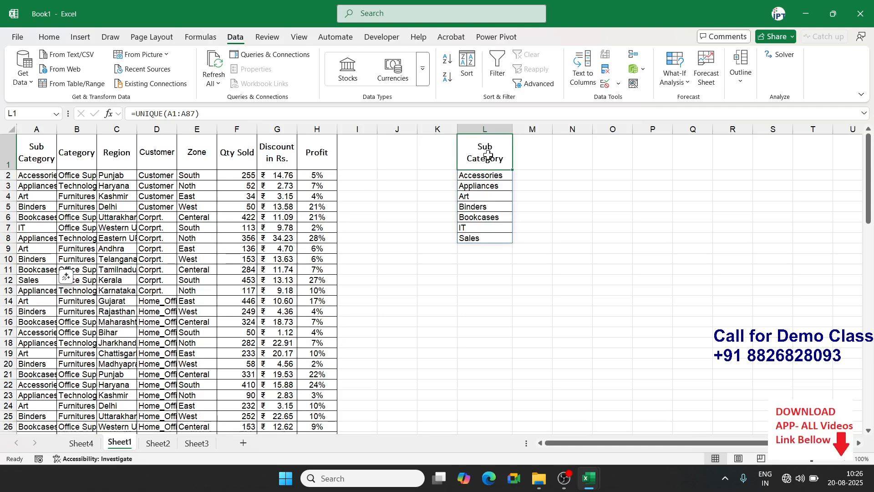
# - Review the UNIQUE formula in cell L1 and the source range it references
pyautogui.doubleClick(488, 156)
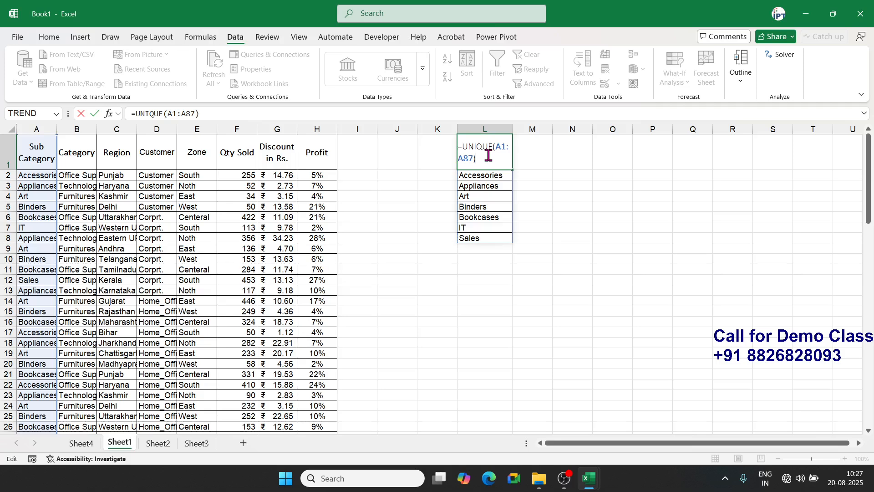
pyautogui.click(565, 485)
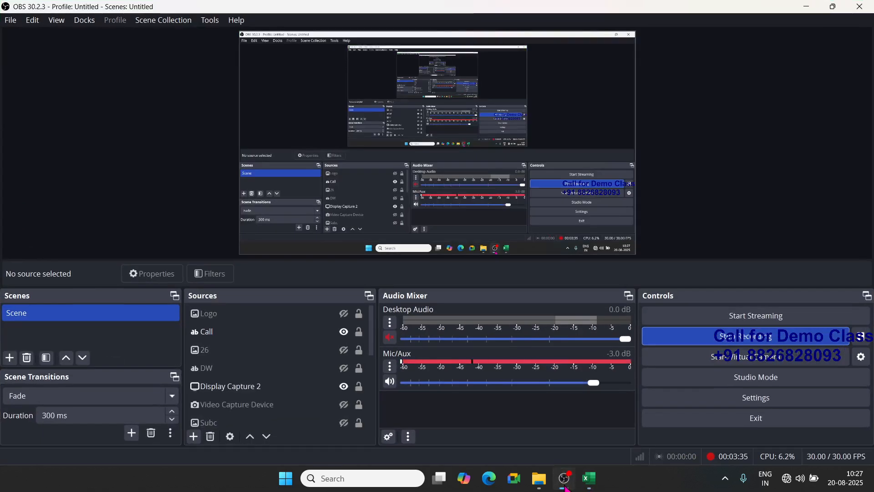
pyautogui.click(565, 487)
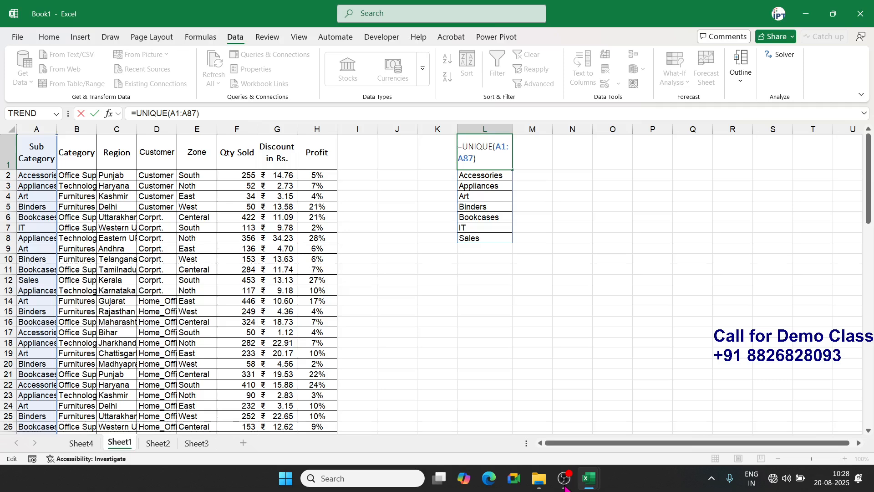
pyautogui.press('Tab')
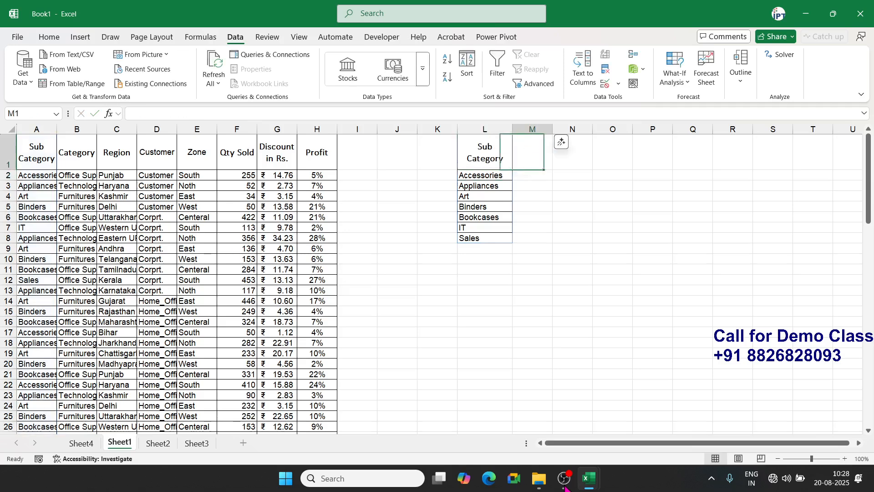
pyautogui.press('Left')
pyautogui.press('Left')
pyautogui.press('Left')
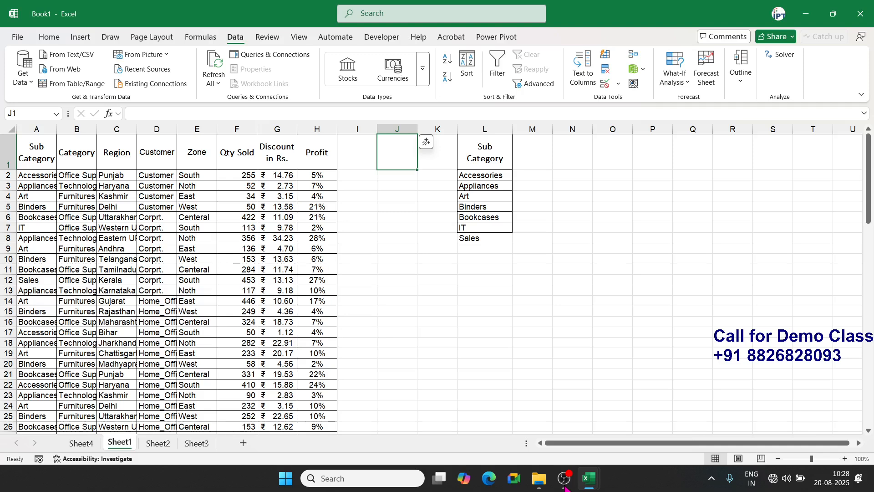
# - Widen column L so its Sub Category header fits on one line, and enter the header Qty in cell M1
pyautogui.click(579, 292)
pyautogui.moveTo(512, 132); pyautogui.dragTo(529, 132)
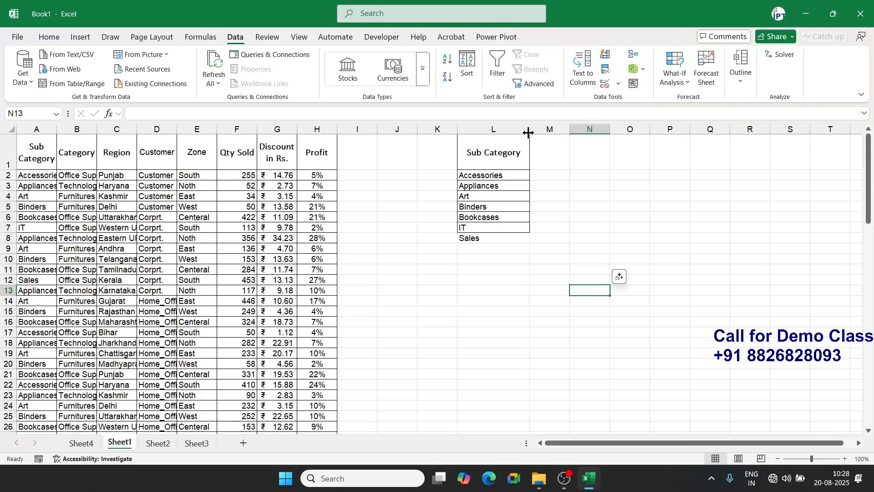
pyautogui.press('Up')
pyautogui.press('Up')
pyautogui.press('Up')
pyautogui.press('Up')
pyautogui.press('Up')
pyautogui.press('Up')
pyautogui.press('Up')
pyautogui.press('Up')
pyautogui.press('Up')
pyautogui.press('Up')
pyautogui.press('Up')
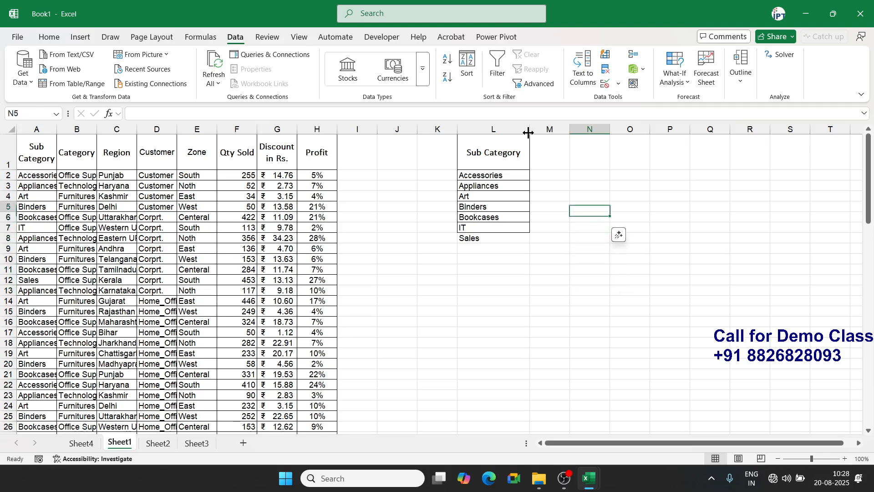
pyautogui.press('Left')
pyautogui.press('Up')
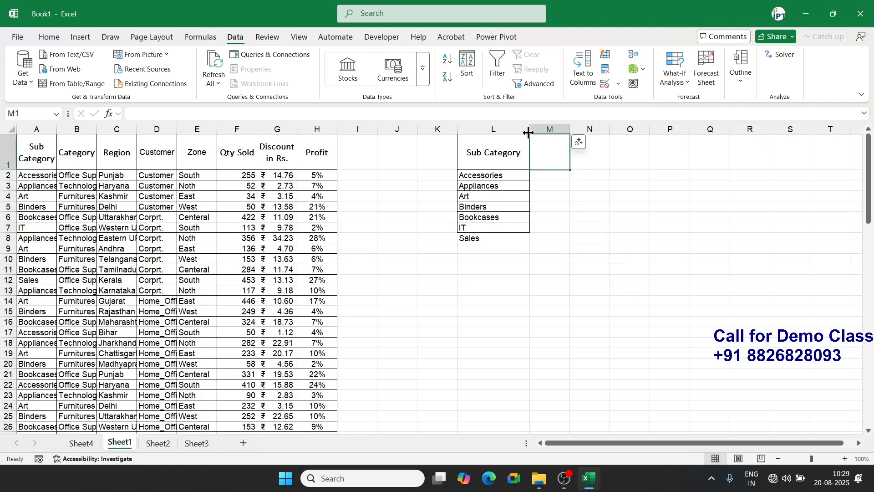
pyautogui.write('Qty')
pyautogui.press('Return')
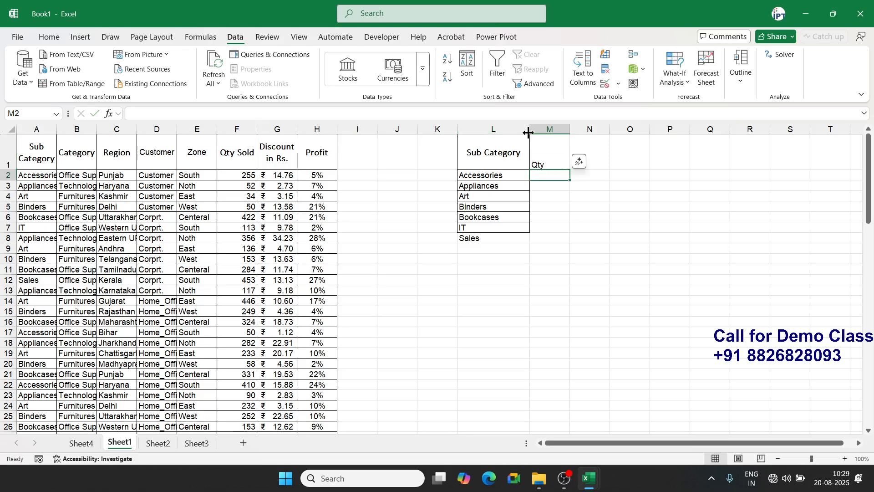
# - Total the whole Qty Sold column in cell I2 with =SUM(F:F)
pyautogui.press('Left')
pyautogui.press('Left')
pyautogui.press('Left')
pyautogui.press('Left')
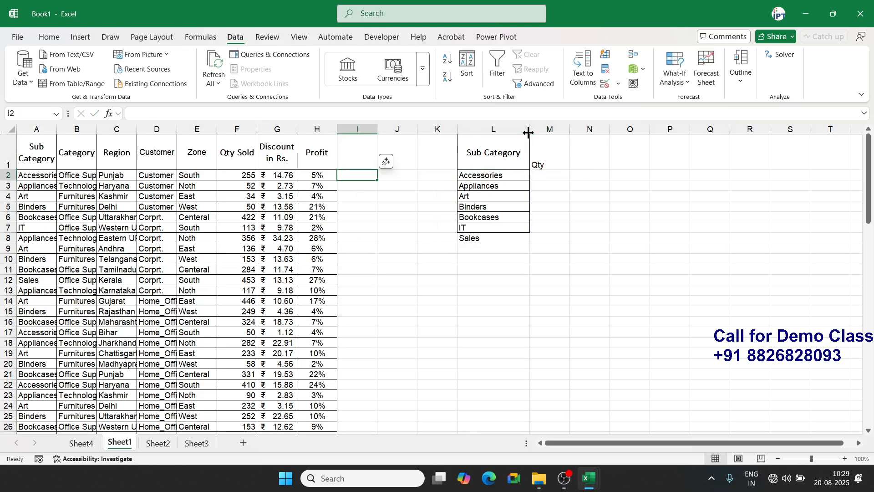
pyautogui.write('=sum')
pyautogui.press('Tab')
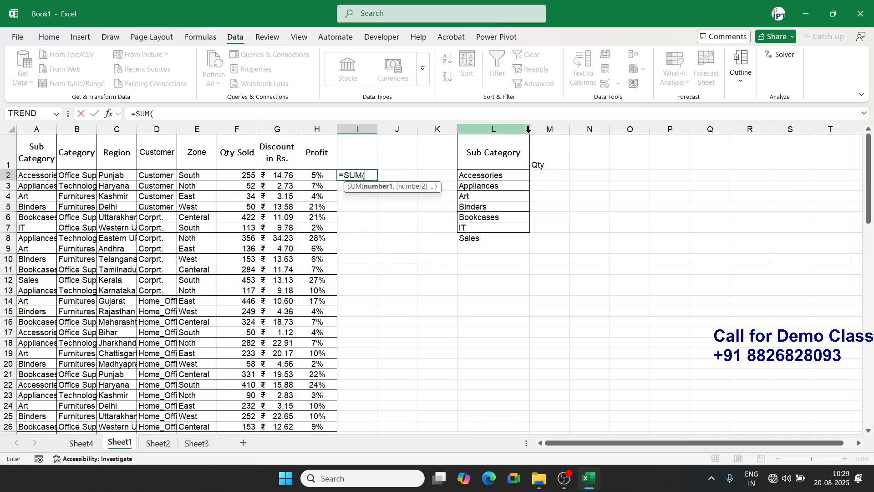
pyautogui.press('Left')
pyautogui.press('Left')
pyautogui.press('Left')
pyautogui.hotkey('ctrl', 'space')
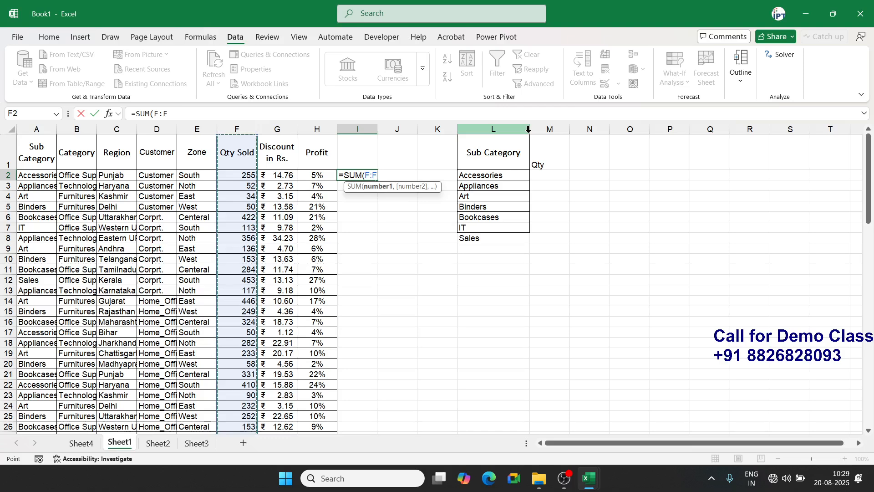
pyautogui.press('Return')
pyautogui.press('Up')
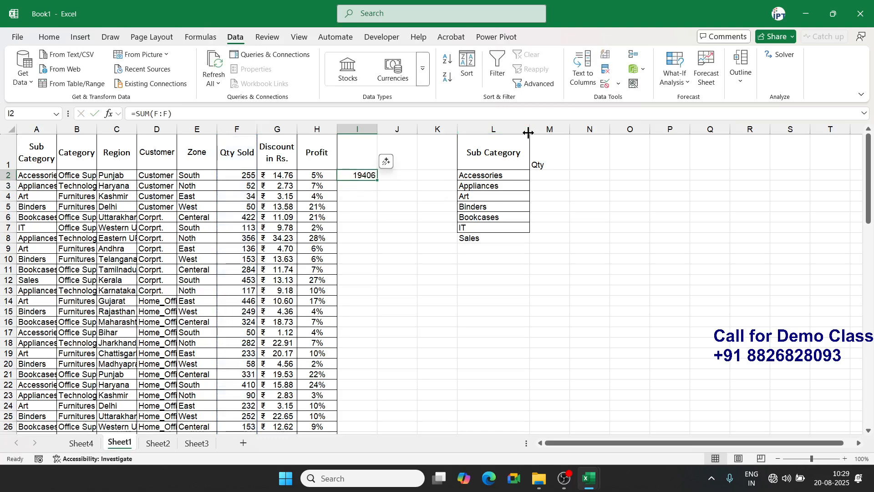
# - Re-enter the header Qty in cell M1 beside the Sub Category list
pyautogui.press('Right')
pyautogui.press('Right')
pyautogui.press('Right')
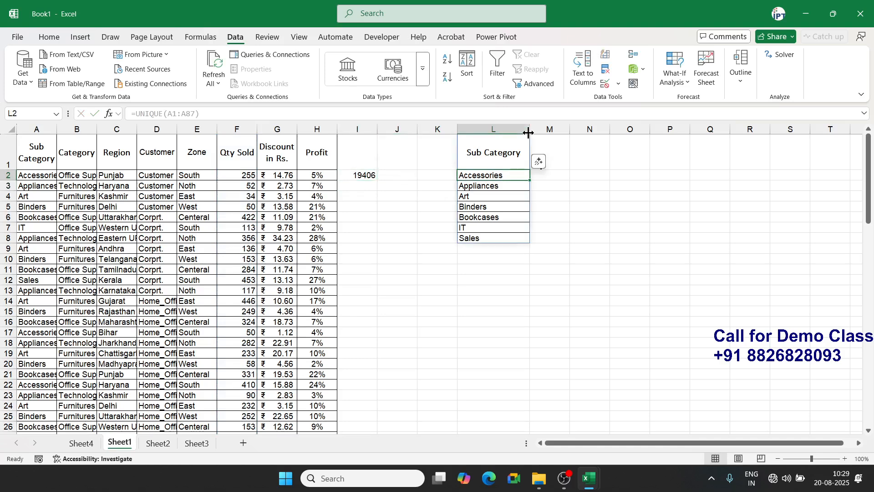
pyautogui.press('Right')
pyautogui.press('Up')
pyautogui.write('Qty')
pyautogui.press('Return')
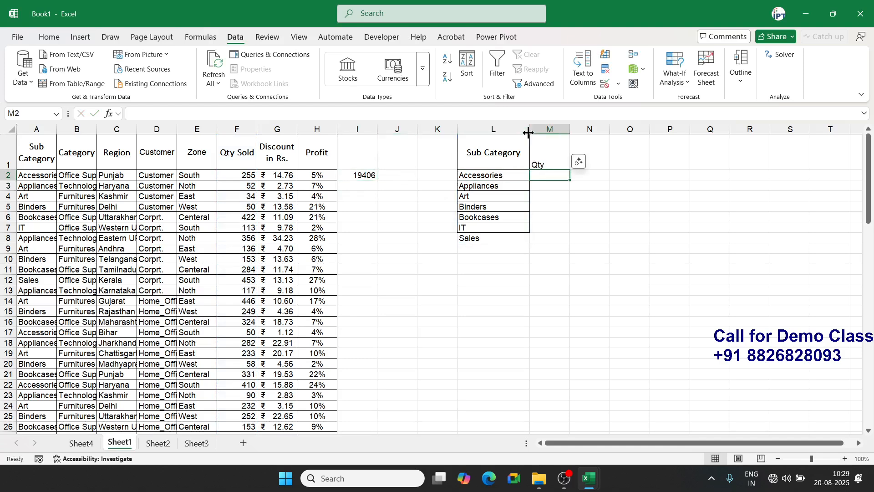
# - Sum the quantity sold for Accessories in cell M2 with =SUMIF(A:A,L2,F:F)
pyautogui.write('=sum')
pyautogui.press('Down')
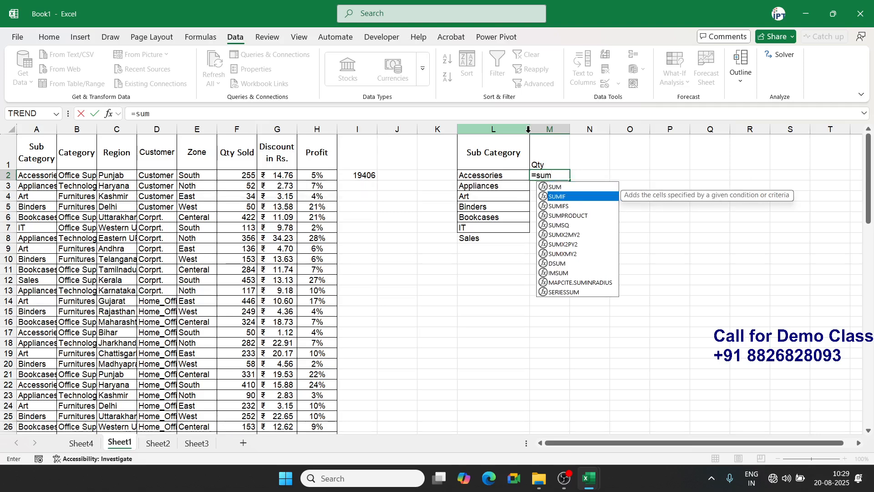
pyautogui.press('Tab')
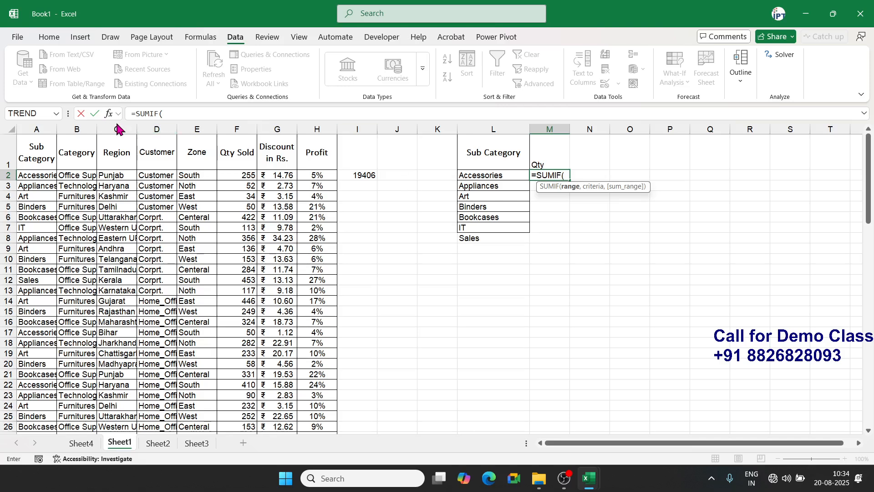
pyautogui.click(31, 128)
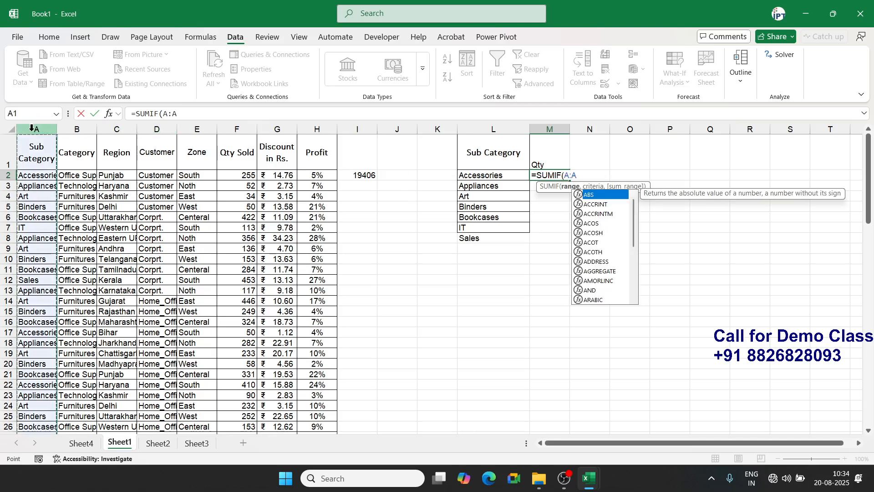
pyautogui.write(',')
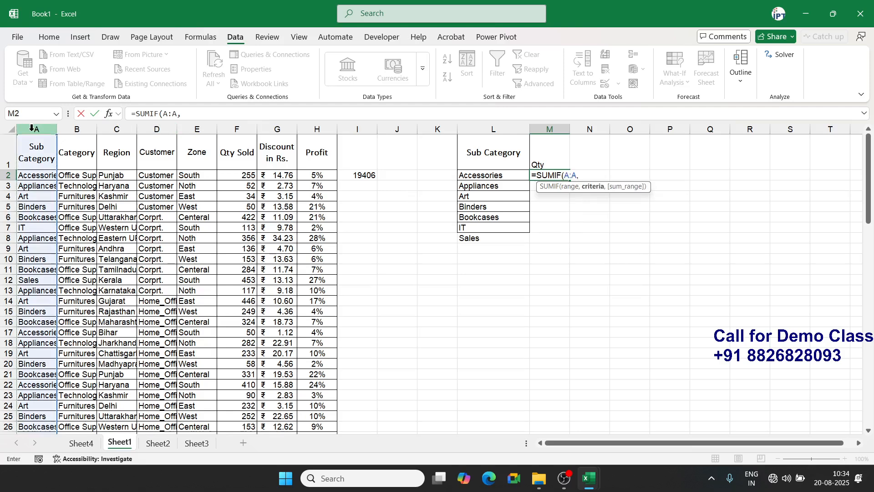
pyautogui.click(479, 175)
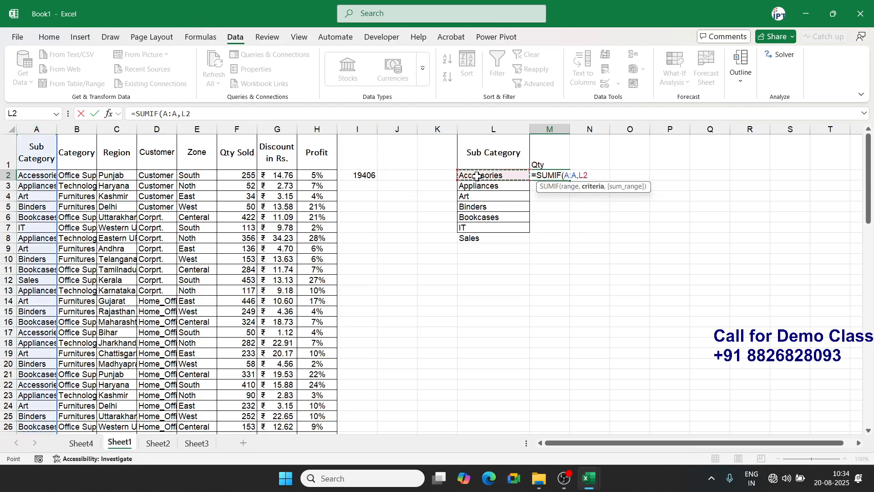
pyautogui.write(',')
pyautogui.click(238, 128)
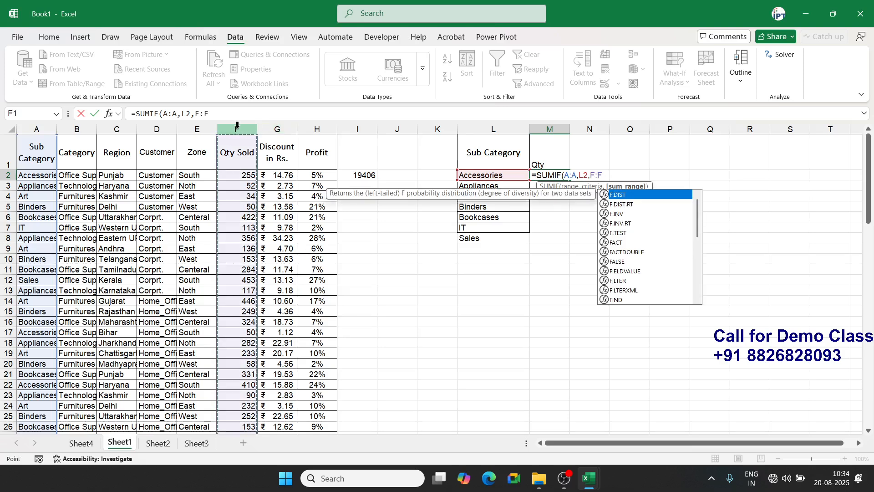
pyautogui.write(')')
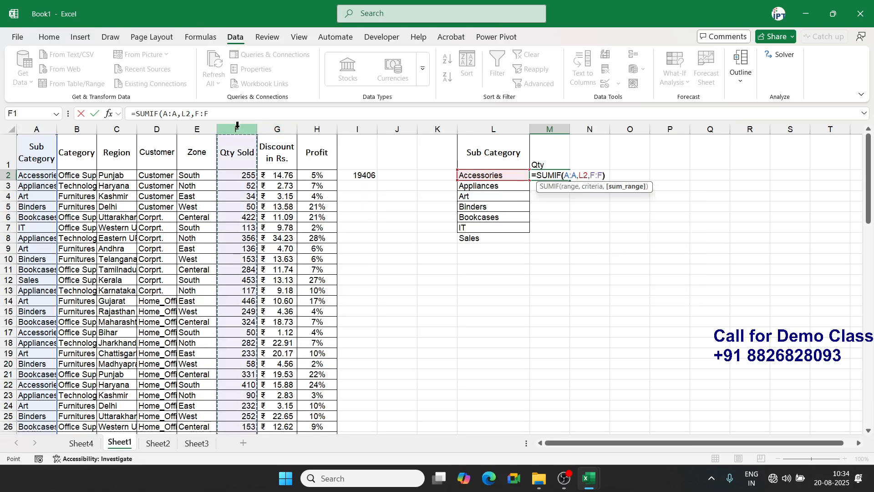
pyautogui.hotkey('ctrl', 'Return')
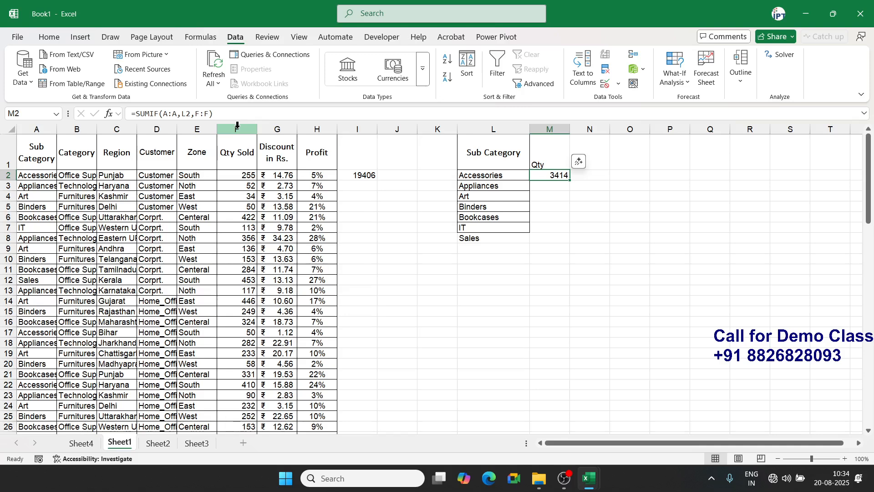
# - Enter a SUMIF formula for Appliances in cell M3 over columns A and F, accepting the suggested =SUMIF(A:A,@F:F)
pyautogui.press('Down')
pyautogui.write('=sum')
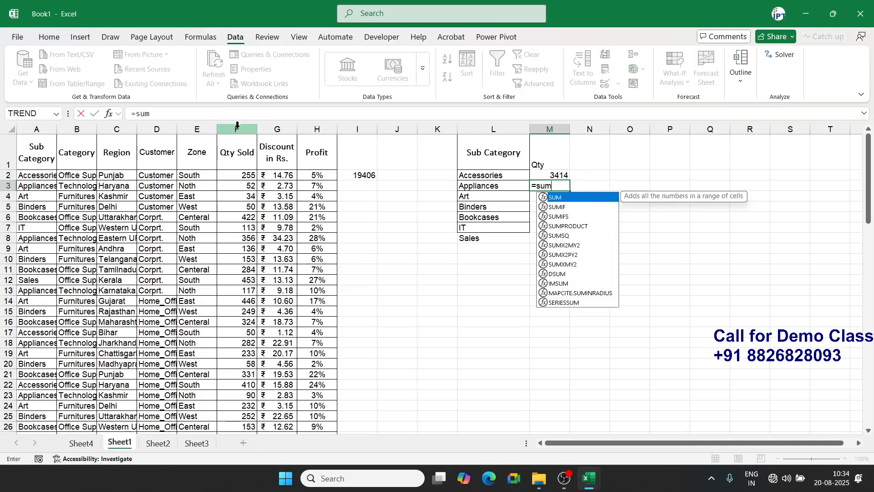
pyautogui.press('Down')
pyautogui.press('Tab')
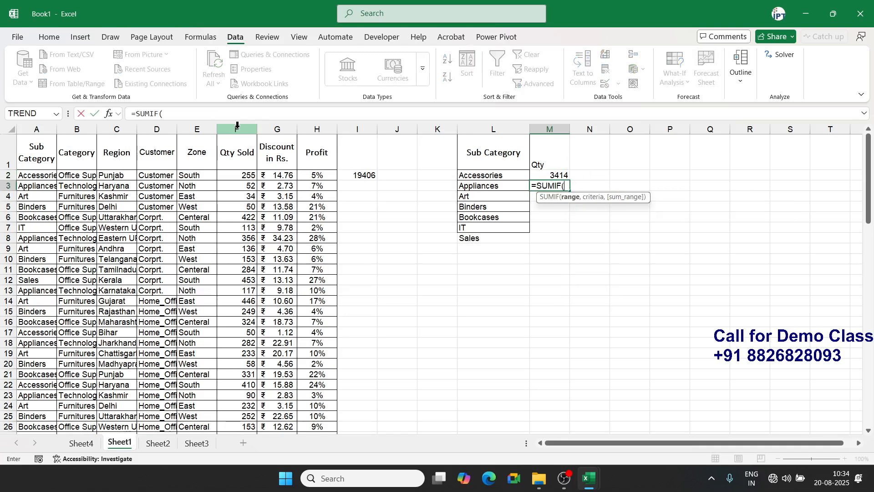
pyautogui.press('Left')
pyautogui.press('Left')
pyautogui.press('Left')
pyautogui.press('Left')
pyautogui.press('Left')
pyautogui.press('Left')
pyautogui.press('Left')
pyautogui.press('Left')
pyautogui.press('Left')
pyautogui.press('Left')
pyautogui.press('Left')
pyautogui.press('Left')
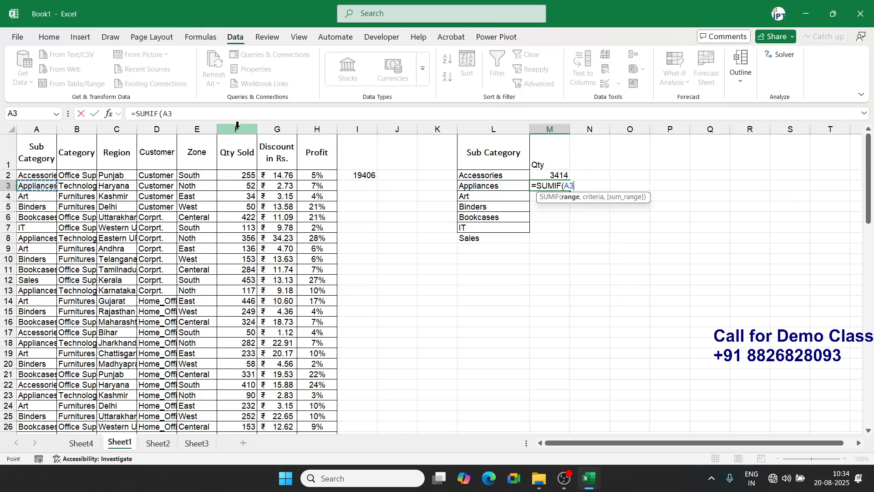
pyautogui.hotkey('ctrl', 'space')
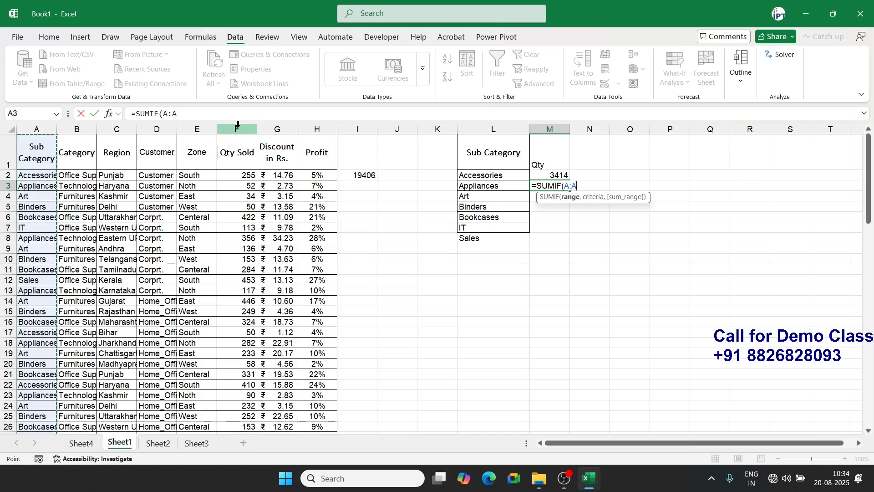
pyautogui.write(',')
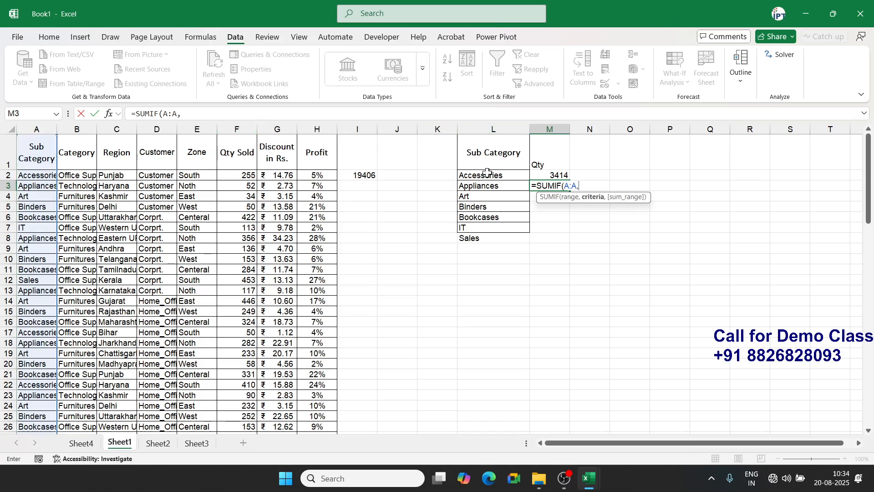
pyautogui.click(481, 186)
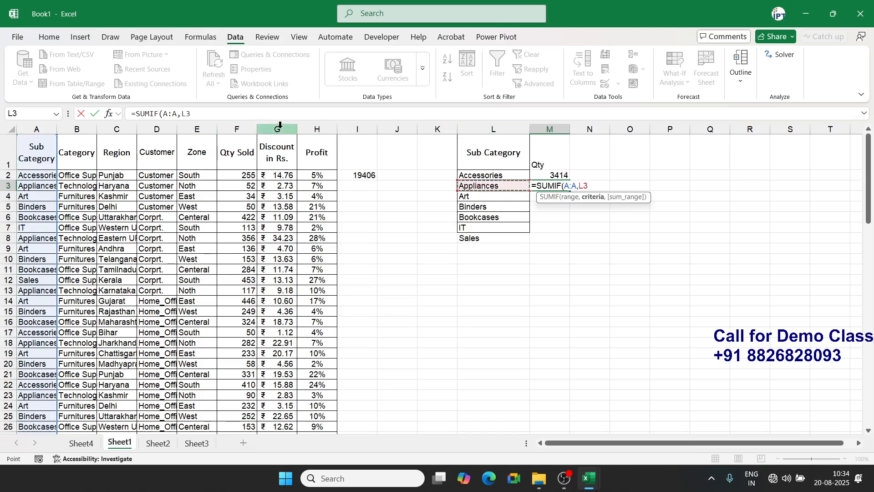
pyautogui.click(237, 129)
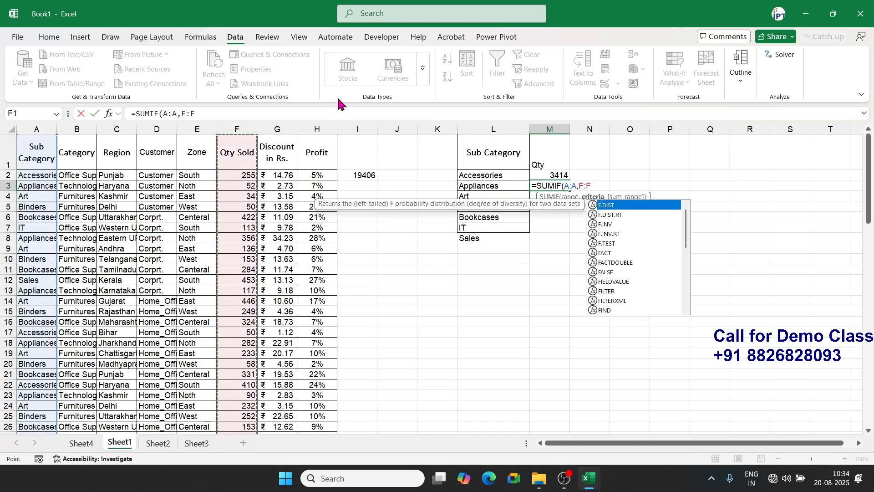
pyautogui.press('Return')
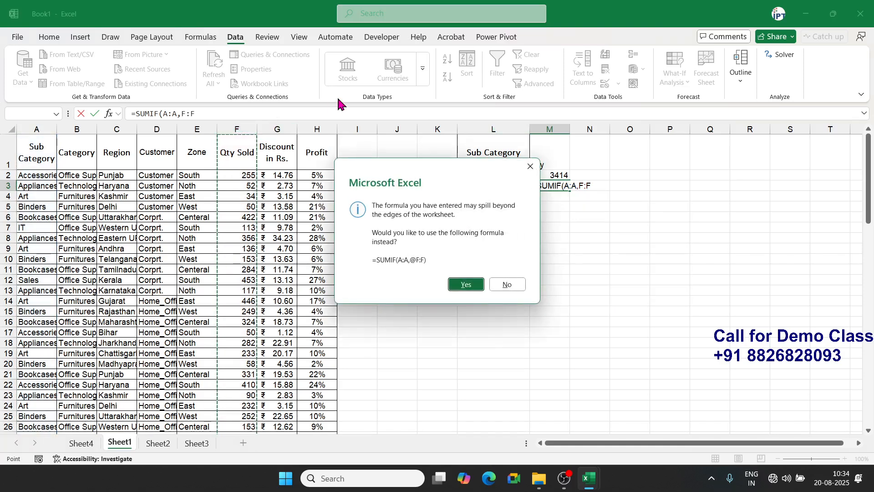
pyautogui.press('Return')
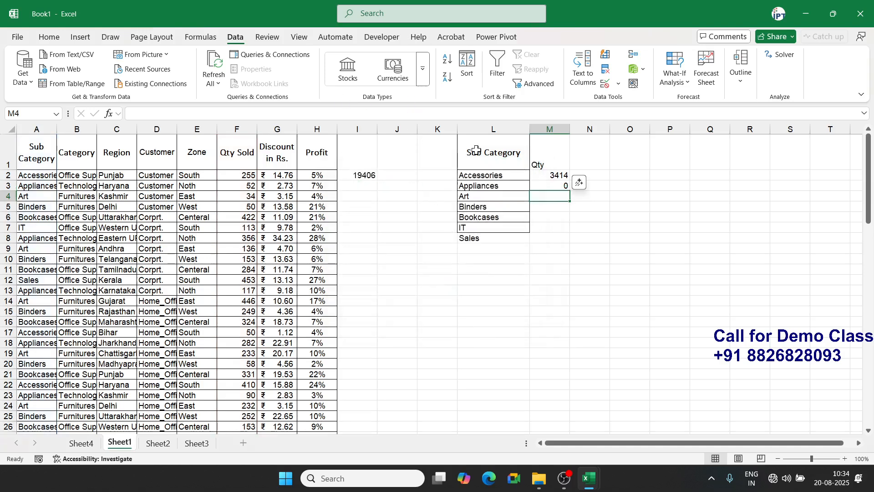
# - Correct the formula in cell M3 to =SUMIF(A:A,L3,F:F) by replacing the @ sign with the missing L3 criterion
pyautogui.click(559, 185)
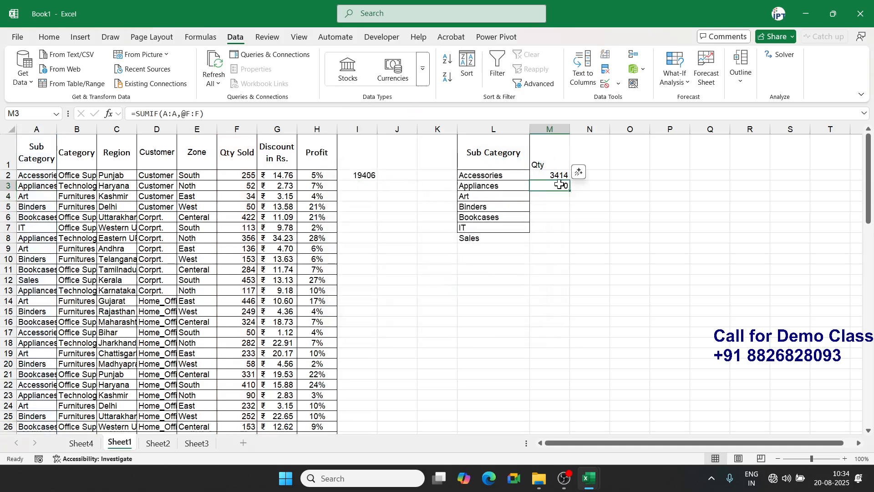
pyautogui.doubleClick(560, 185)
pyautogui.click(588, 186)
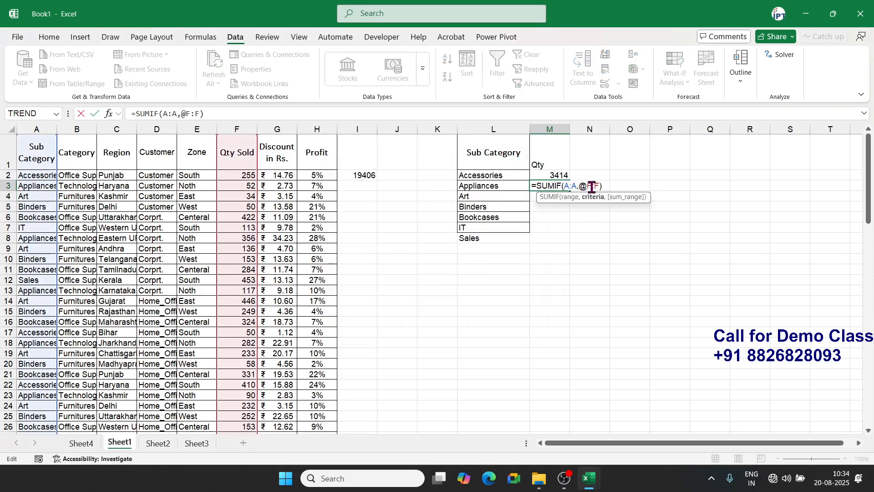
pyautogui.press('BackSpace')
pyautogui.click(502, 189)
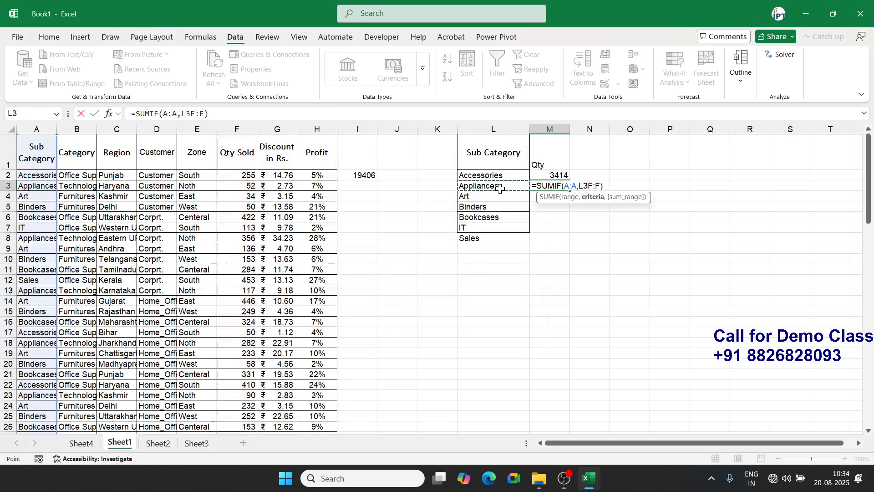
pyautogui.write(',')
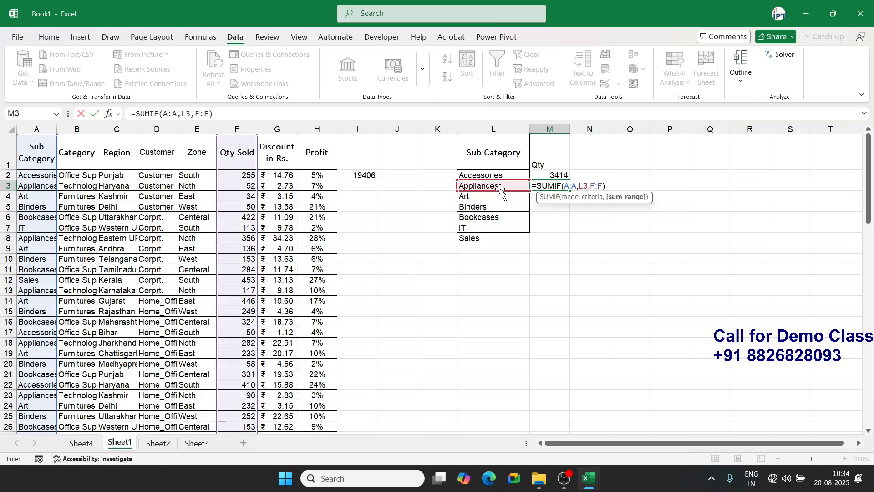
pyautogui.press('Return')
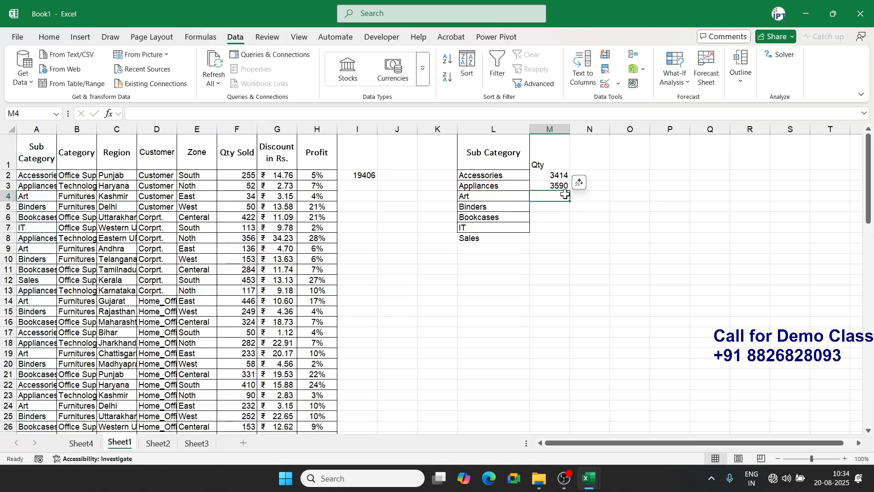
# - Sum the quantity sold for Art in cell M4 with =SUMIF(A:A,L4,F:F) and fill the formula down to M8
pyautogui.write('=sum')
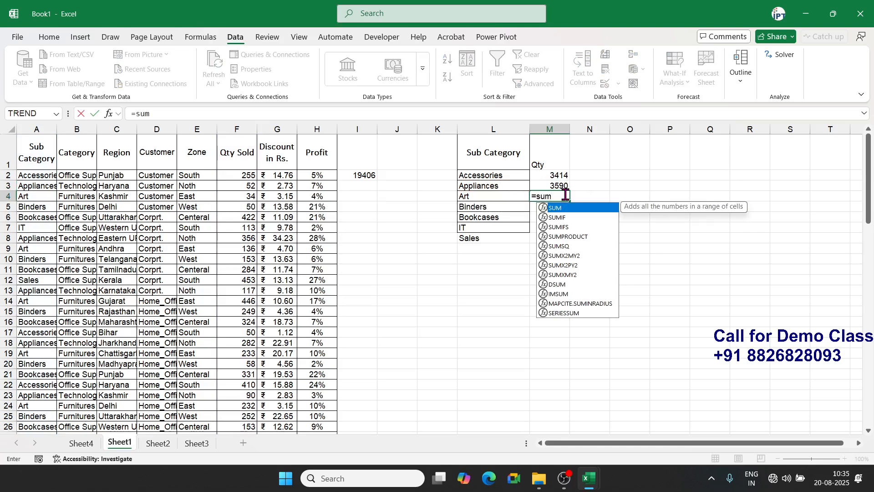
pyautogui.press('Down')
pyautogui.press('Tab')
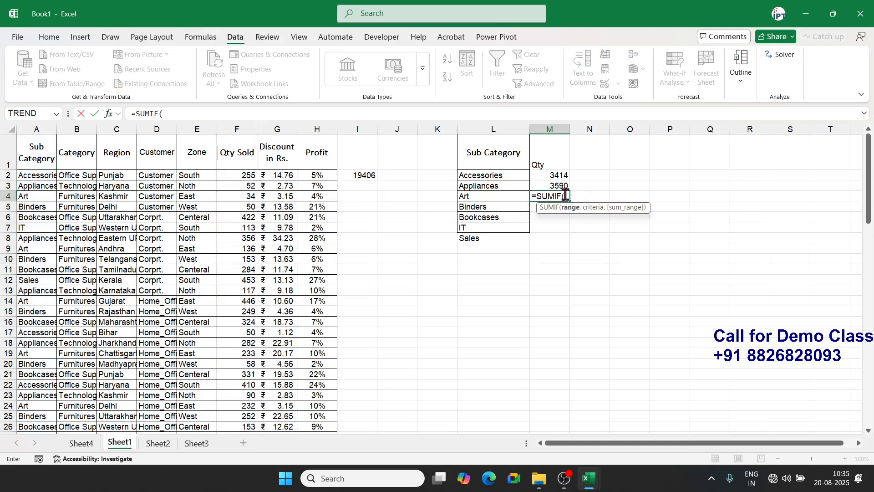
pyautogui.click(42, 124)
pyautogui.write(',')
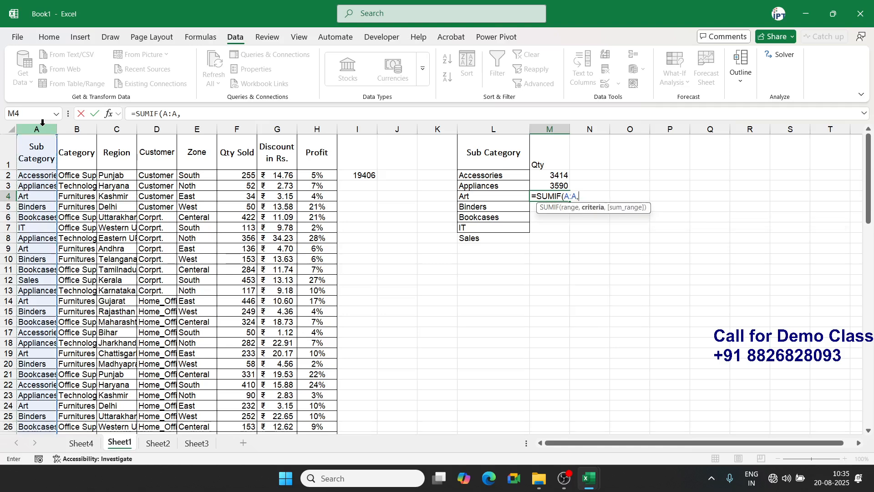
pyautogui.click(464, 198)
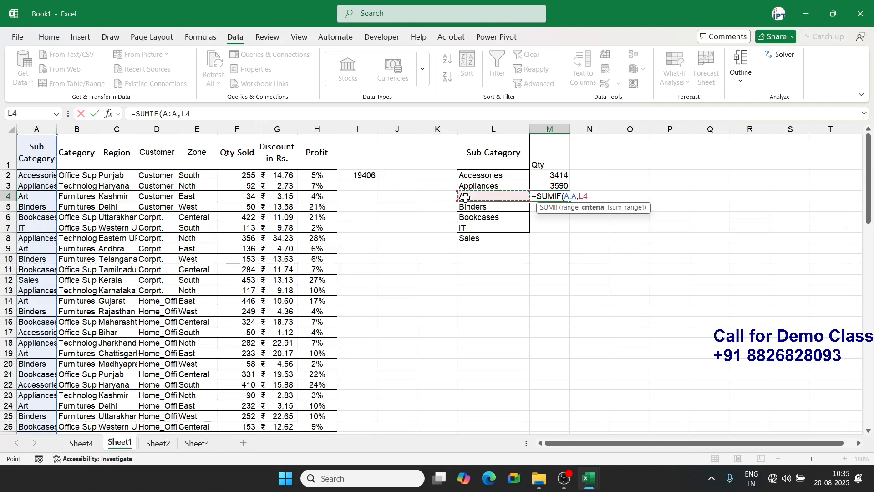
pyautogui.write(',')
pyautogui.click(237, 128)
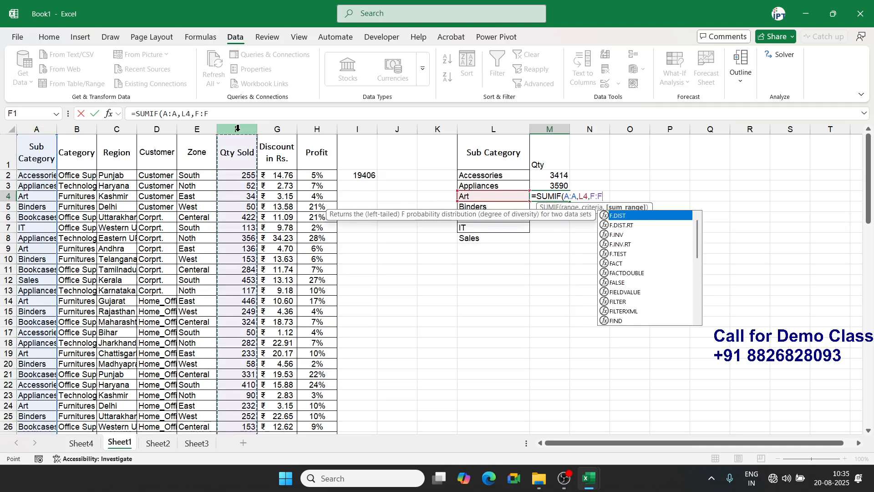
pyautogui.press('Return')
pyautogui.press('Return')
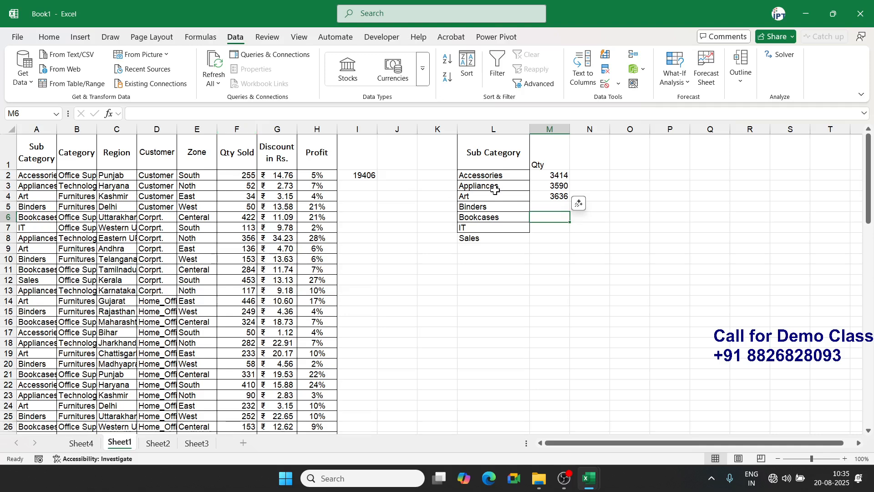
pyautogui.click(559, 199)
pyautogui.moveTo(570, 201); pyautogui.dragTo(566, 240)
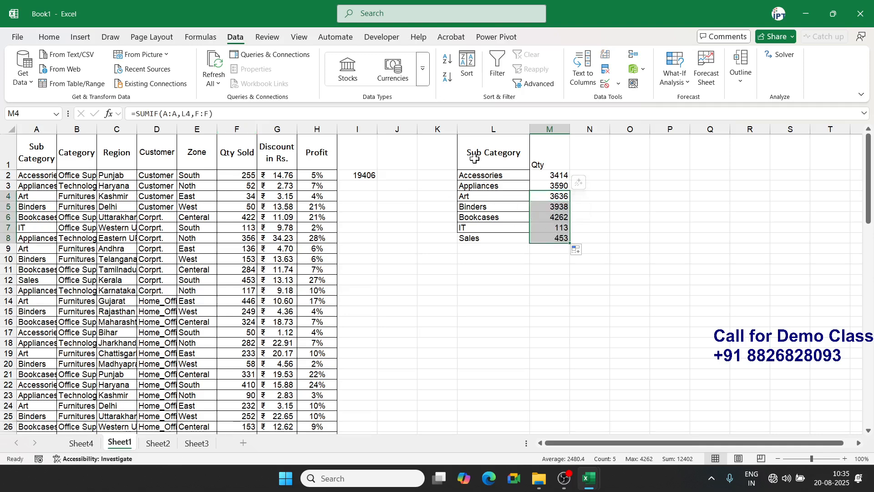
# - Apply all borders to the Sub Category and Qty summary in L1:M8
pyautogui.moveTo(474, 157); pyautogui.dragTo(549, 237)
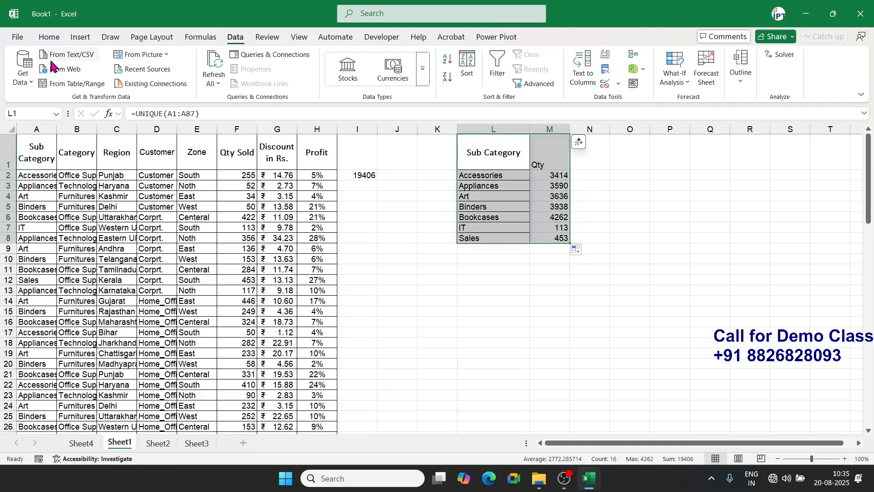
pyautogui.click(49, 37)
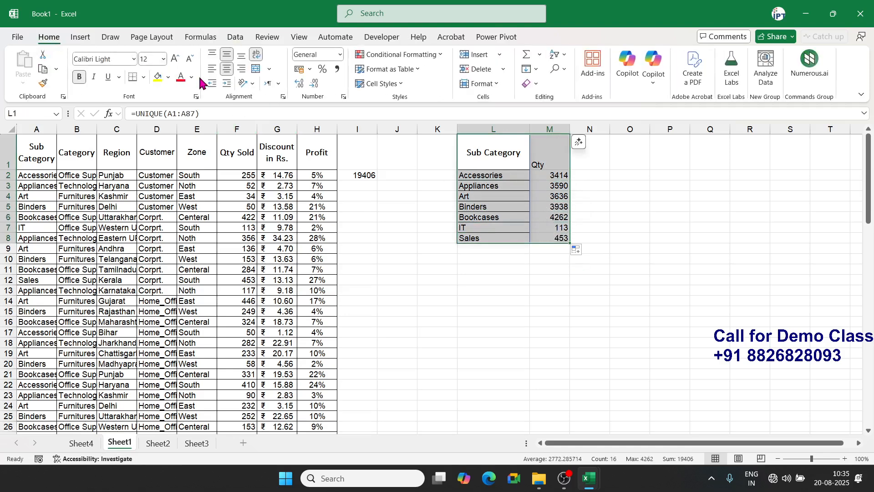
pyautogui.click(143, 77)
pyautogui.click(144, 192)
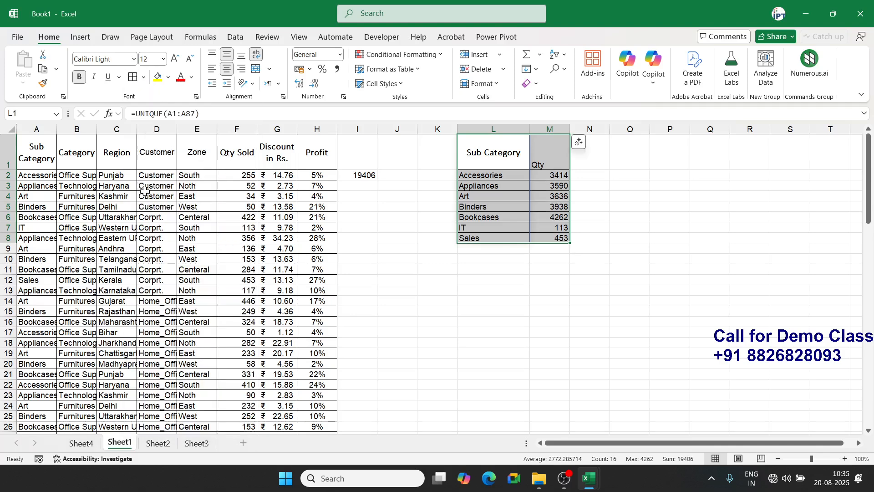
pyautogui.click(505, 351)
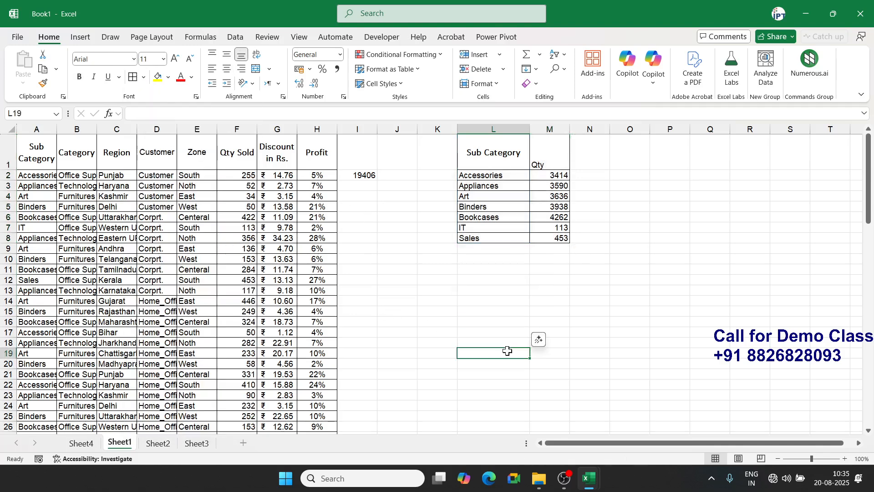
# - Set the Qty Sold of the Binders row in cell F5 to 500 to test the summary's updating
pyautogui.click(233, 207)
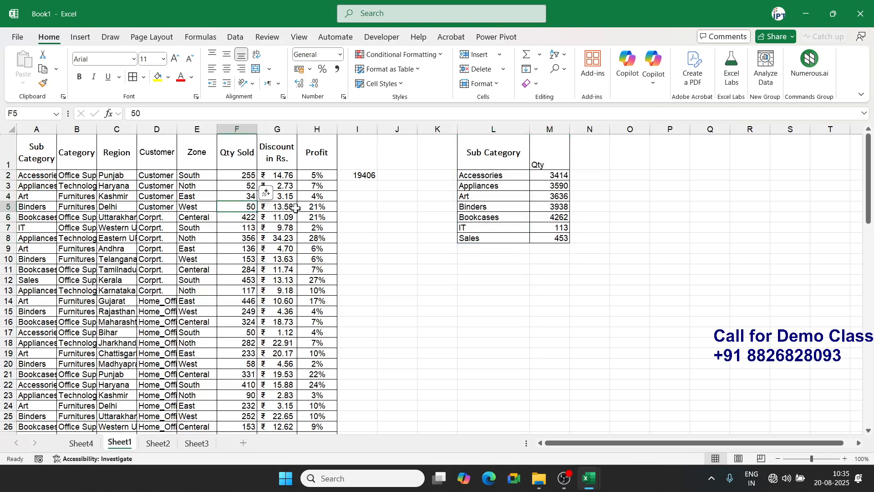
pyautogui.write('500')
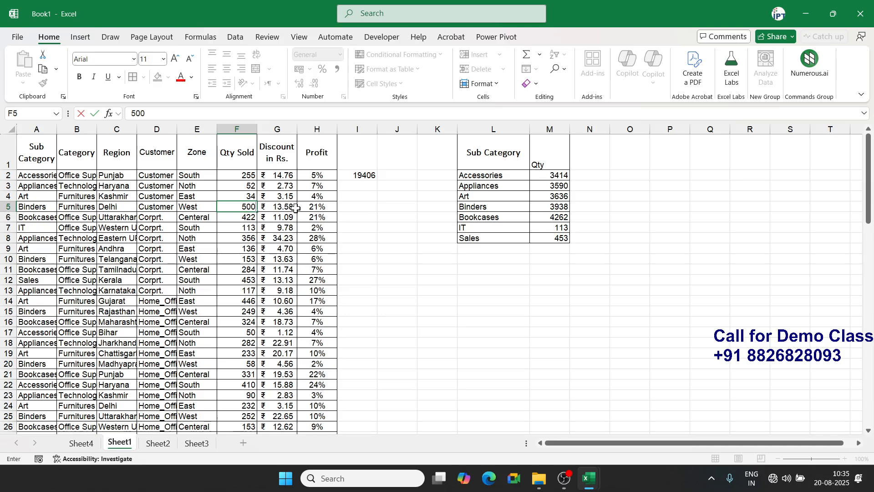
pyautogui.press('Return')
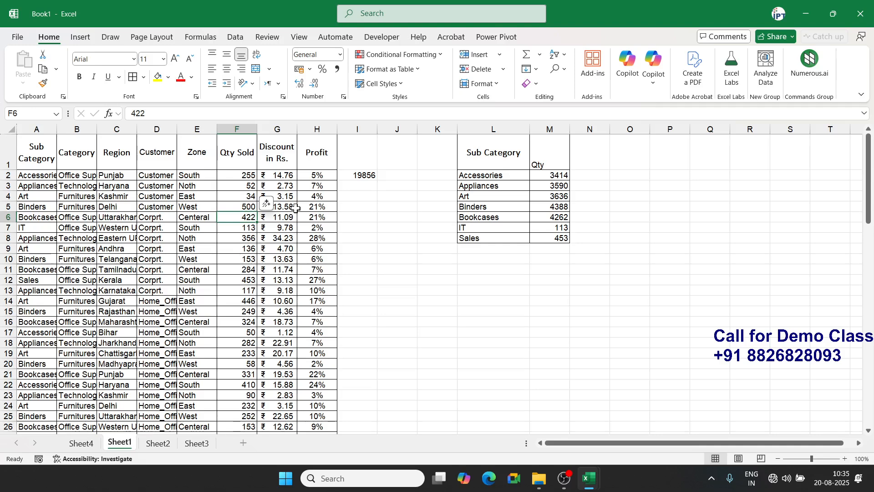
# - Enter the header avg profit in cell N1 beside the Qty header
pyautogui.click(584, 162)
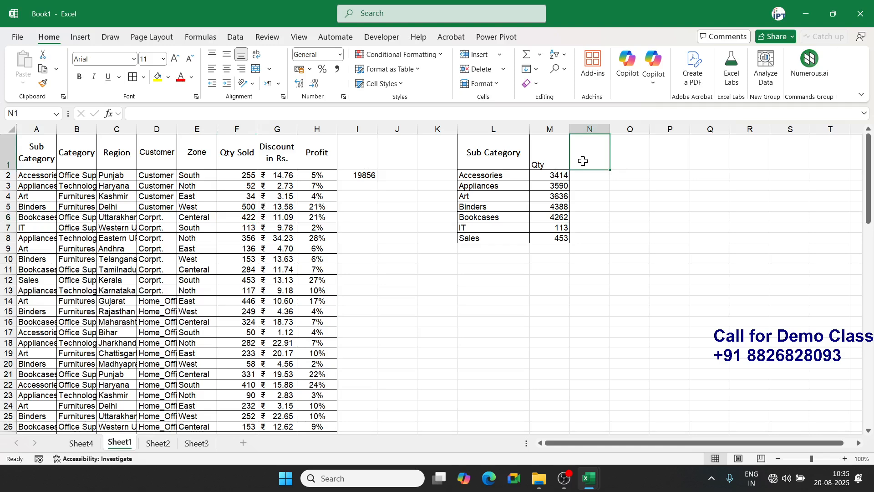
pyautogui.write('avg')
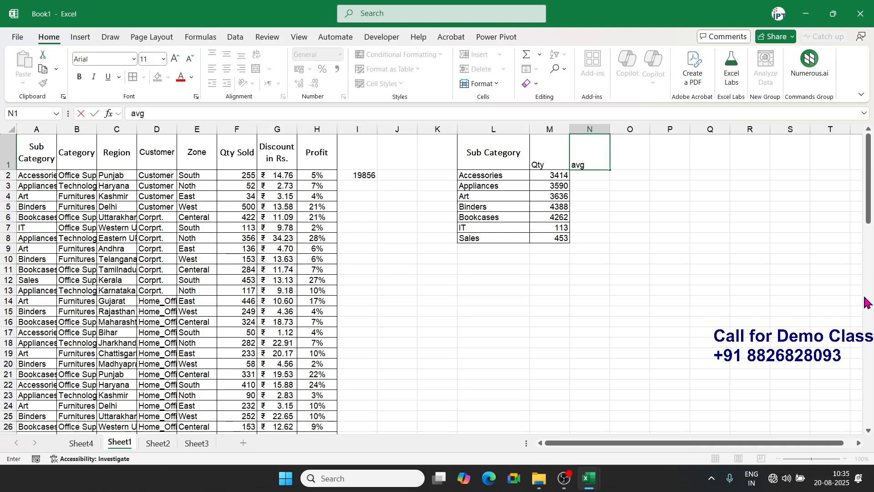
pyautogui.write(' profit')
pyautogui.press('Return')
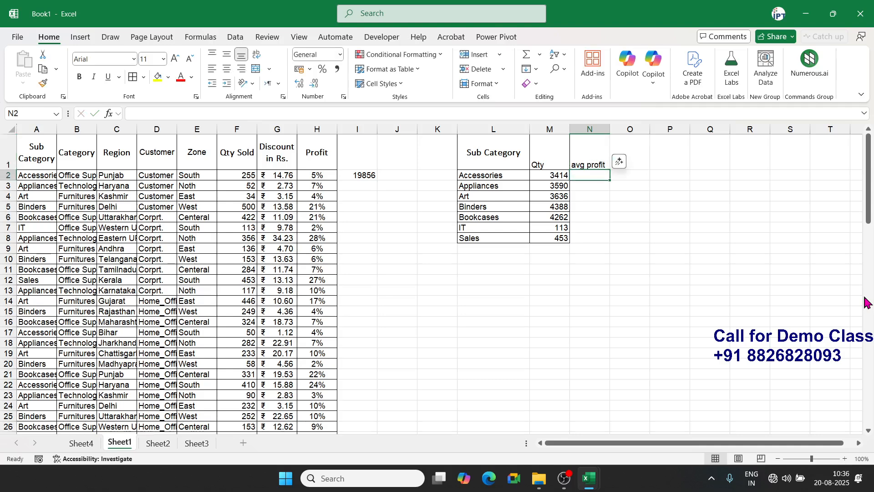
# - Average the profit for Accessories in cell N2 with =AVERAGEIF(A:A,L2,H:H)
pyautogui.write('=av')
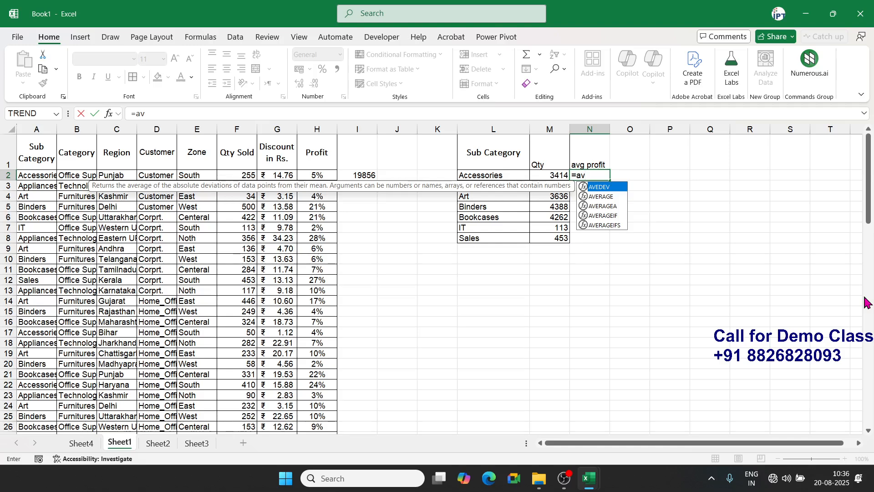
pyautogui.press('Down')
pyautogui.press('Down')
pyautogui.press('Down')
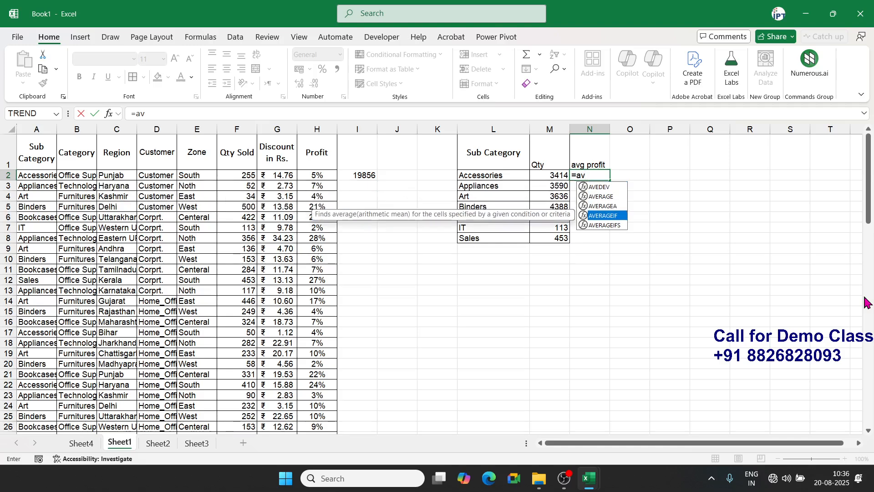
pyautogui.press('Tab')
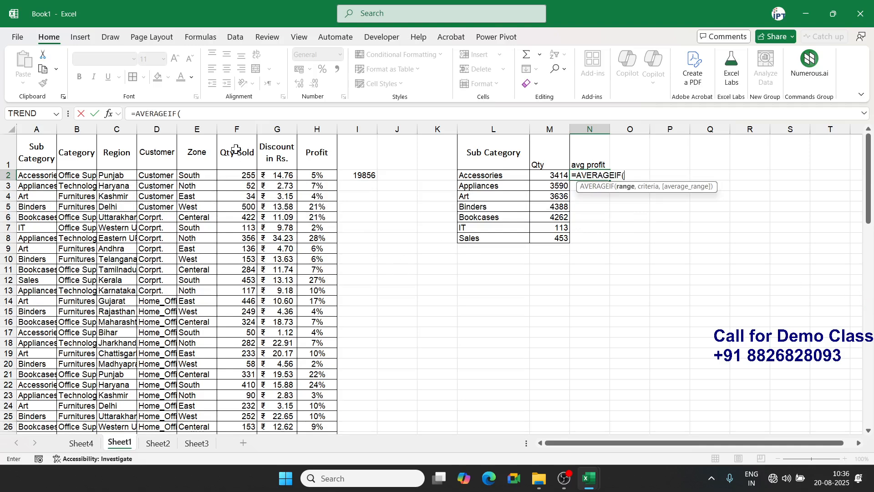
pyautogui.click(42, 128)
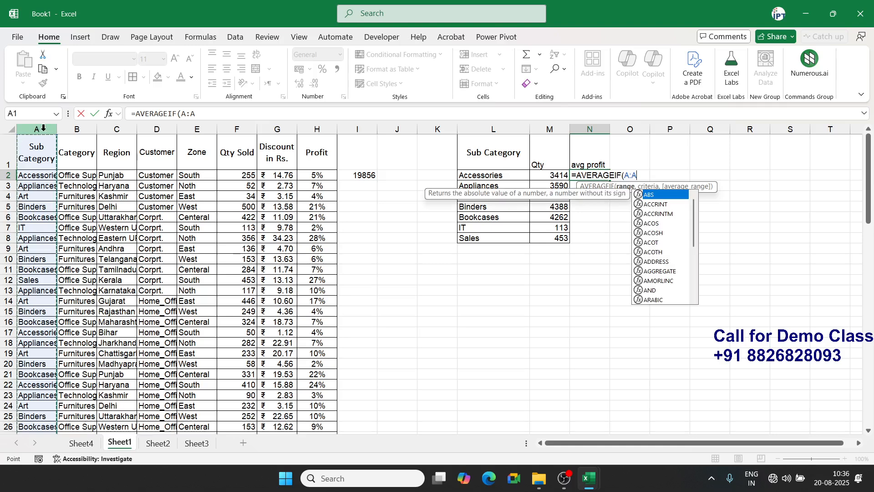
pyautogui.write(',')
pyautogui.click(464, 175)
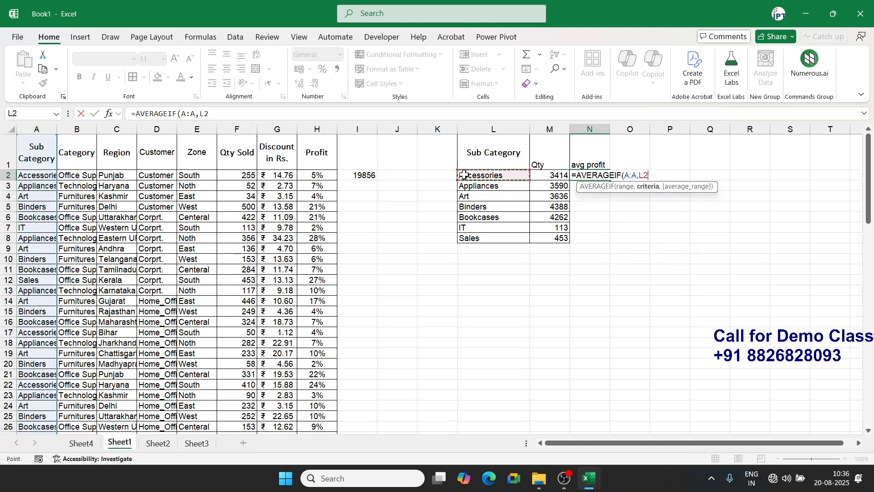
pyautogui.write(',')
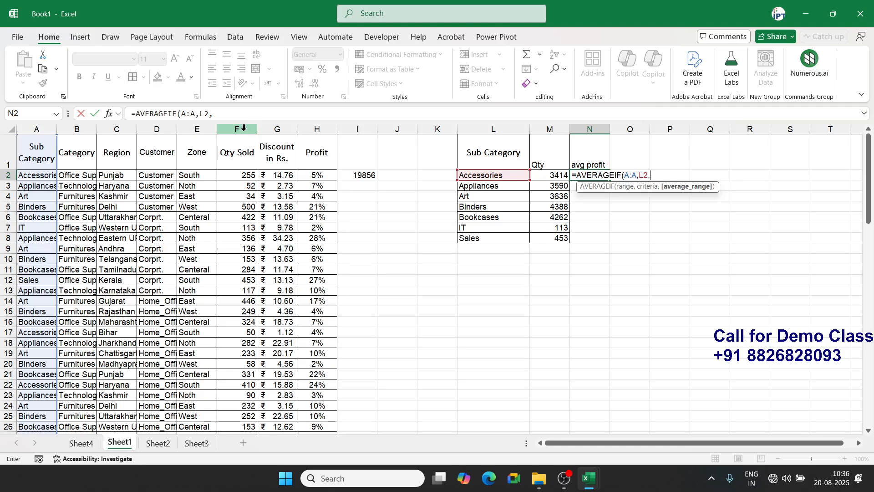
pyautogui.click(308, 125)
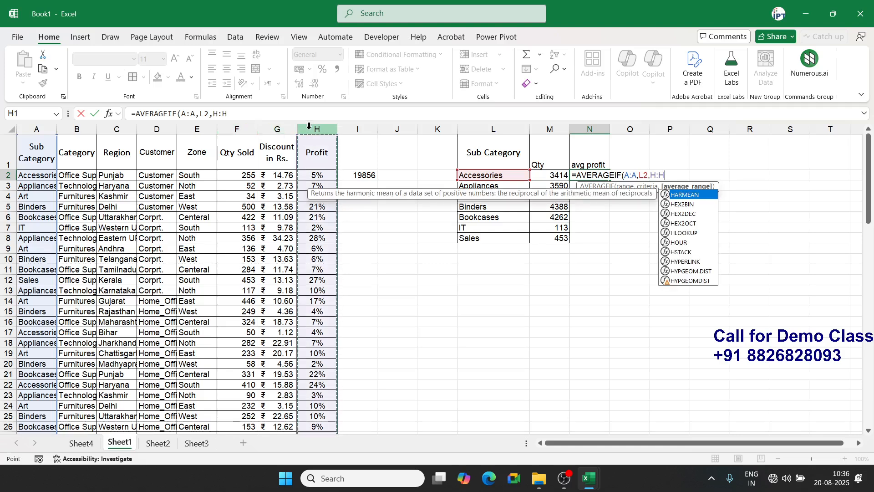
pyautogui.write(')')
pyautogui.press('Return')
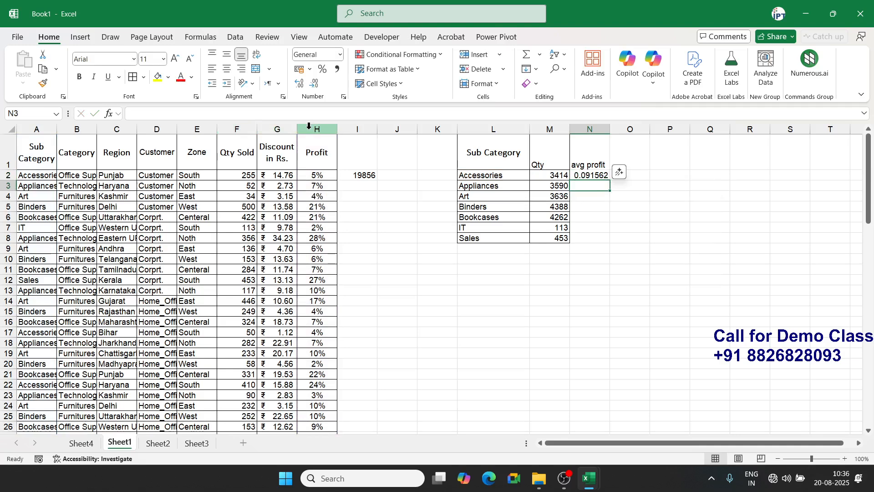
# - Format the average in N2 as a percentage and fill its formula down the avg profit column to N9
pyautogui.press('Up')
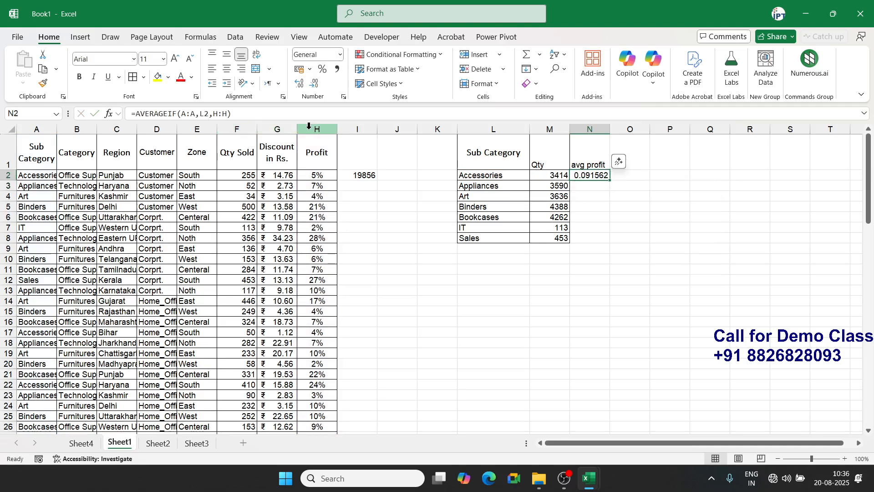
pyautogui.click(323, 71)
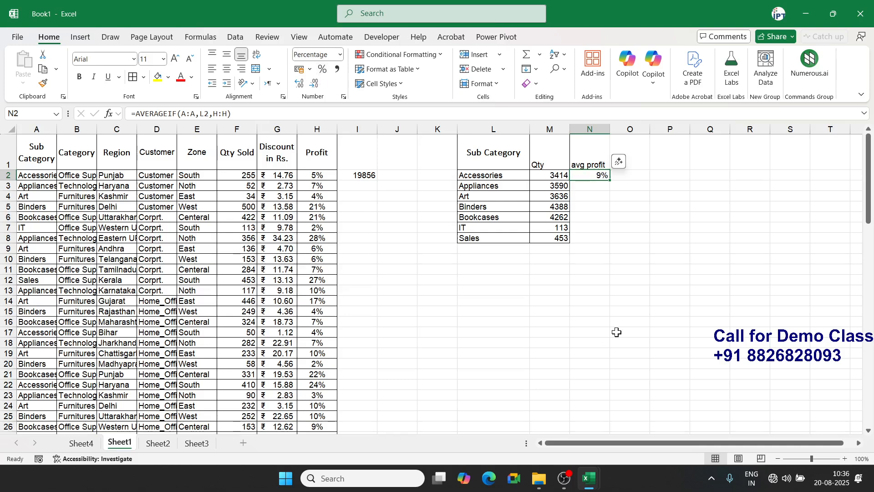
pyautogui.moveTo(610, 181); pyautogui.dragTo(606, 248)
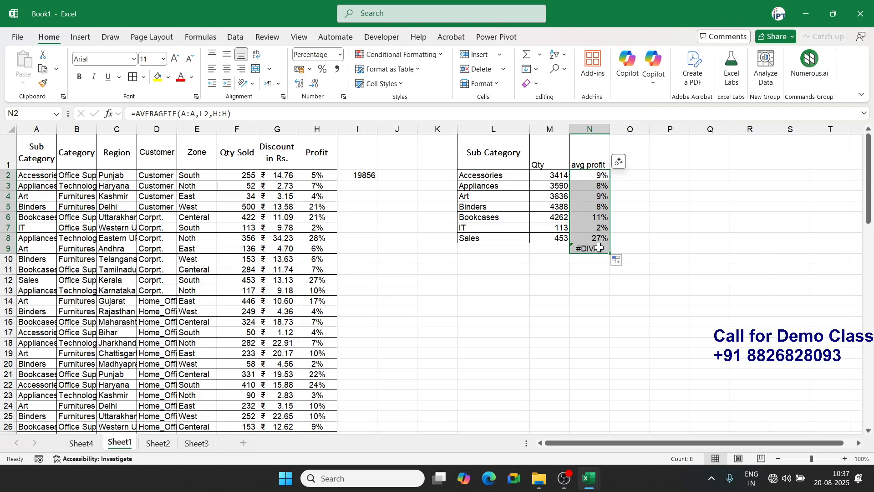
# - Clear the surplus average formula from cell N9 below the last sub-category row
pyautogui.press('Down')
pyautogui.press('Down')
pyautogui.click(599, 247)
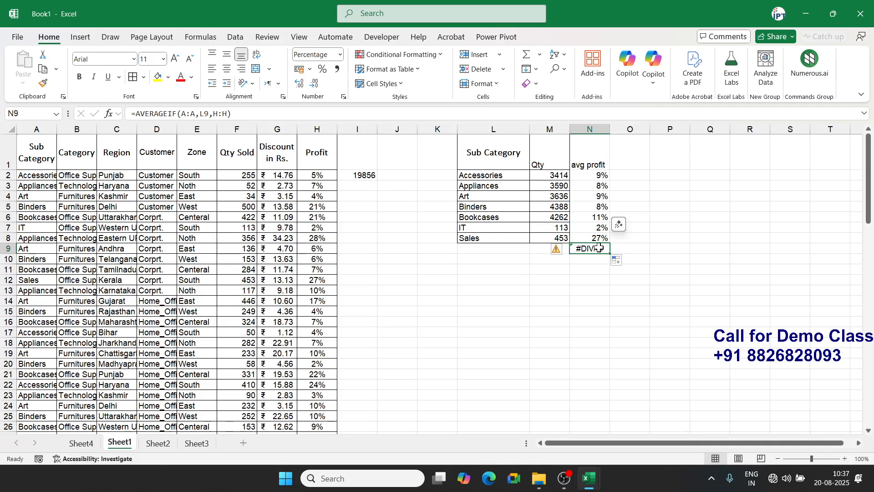
pyautogui.press('Delete')
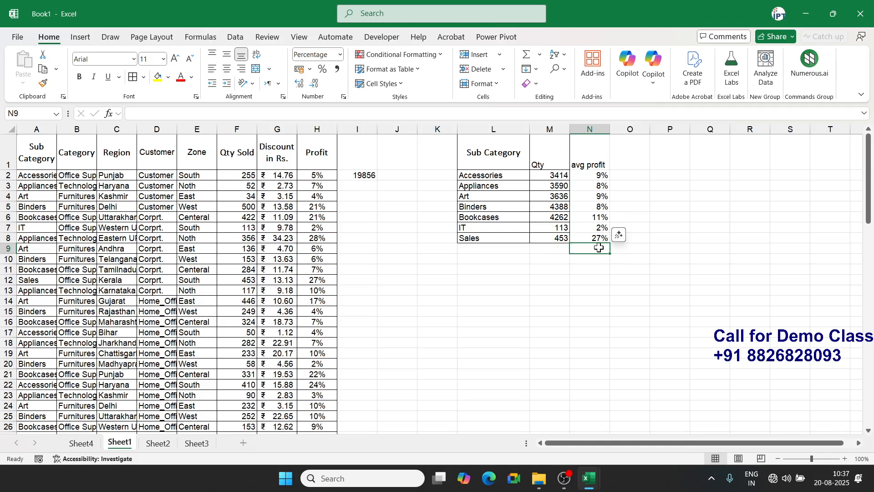
pyautogui.press('Up')
pyautogui.hotkey('ctrl', 'Up')
pyautogui.press('Down')
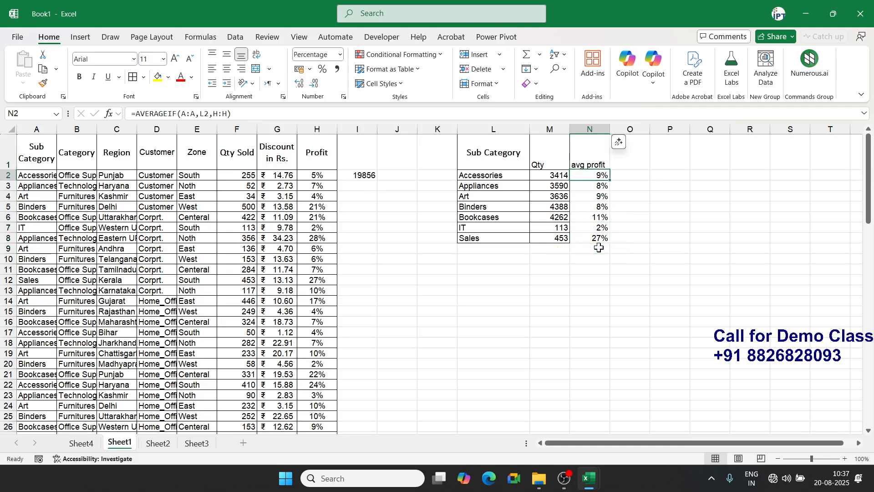
pyautogui.press('Left')
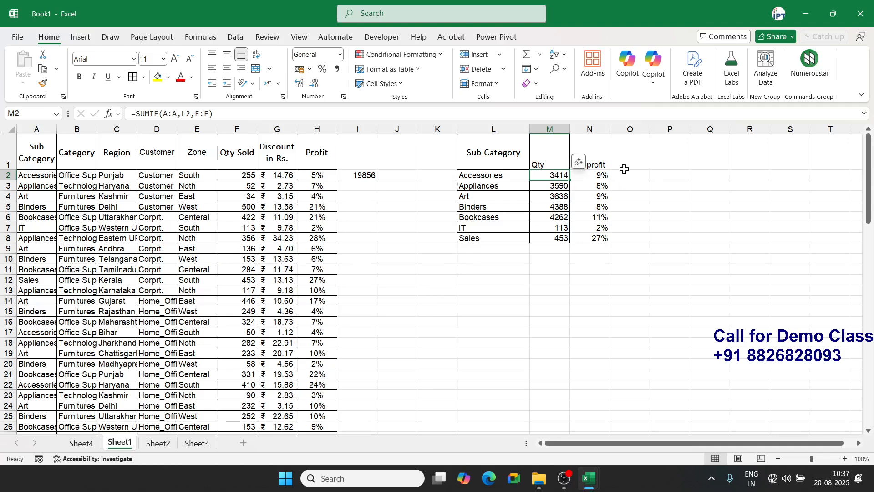
# - Enter the header count in cell O1 beside the avg profit header
pyautogui.click(637, 160)
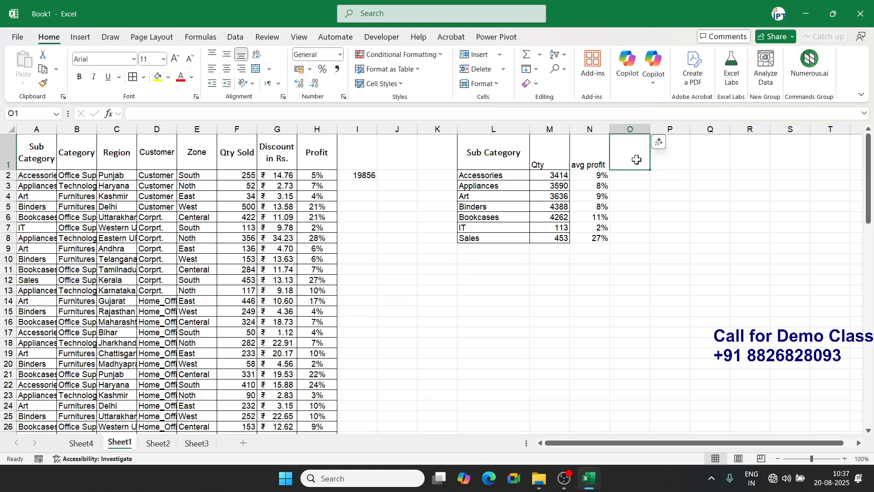
pyautogui.write('count')
pyautogui.press('Return')
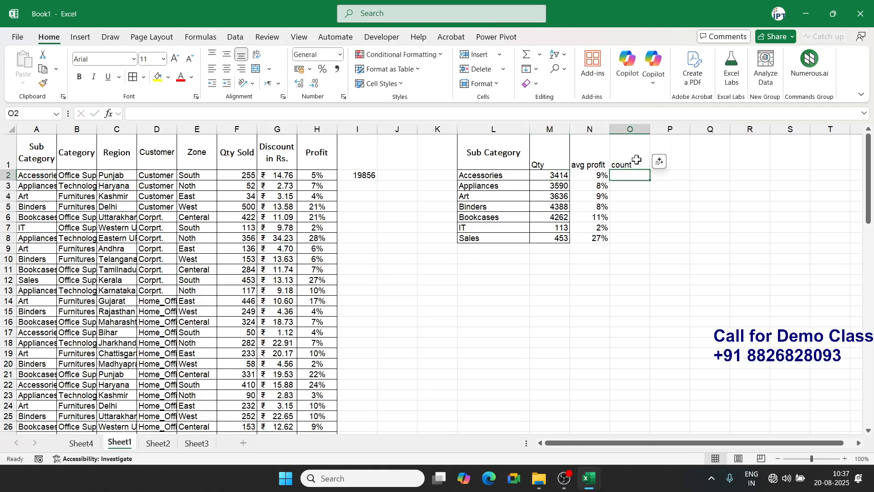
# - Try to enter a COUNTIF formula in cell O2 with column A as its range
pyautogui.write('=coun')
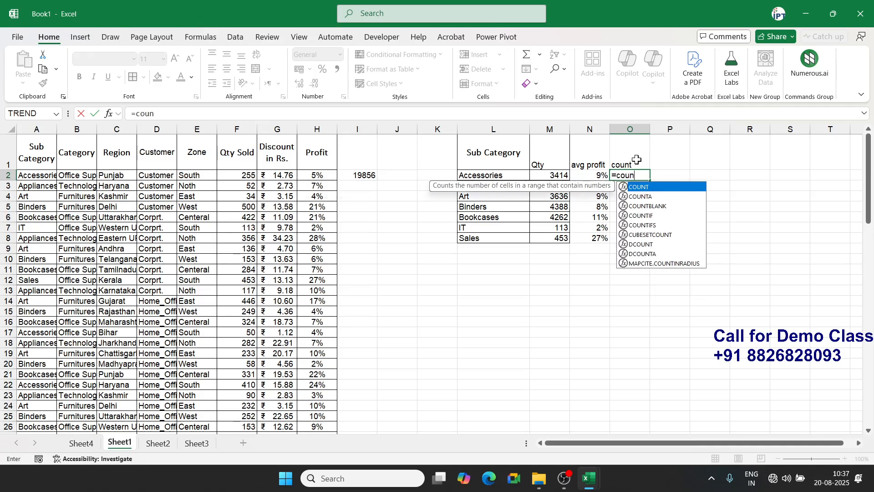
pyautogui.press('Down')
pyautogui.press('Down')
pyautogui.press('Down')
pyautogui.press('Tab')
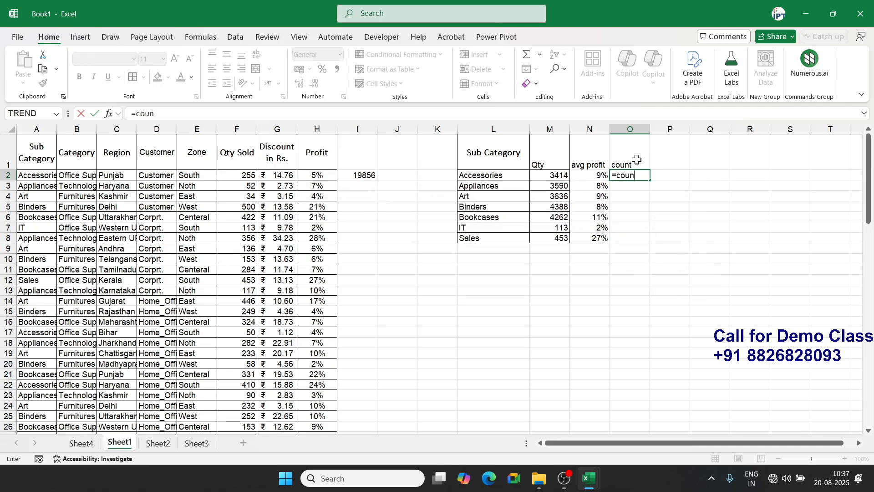
pyautogui.click(31, 130)
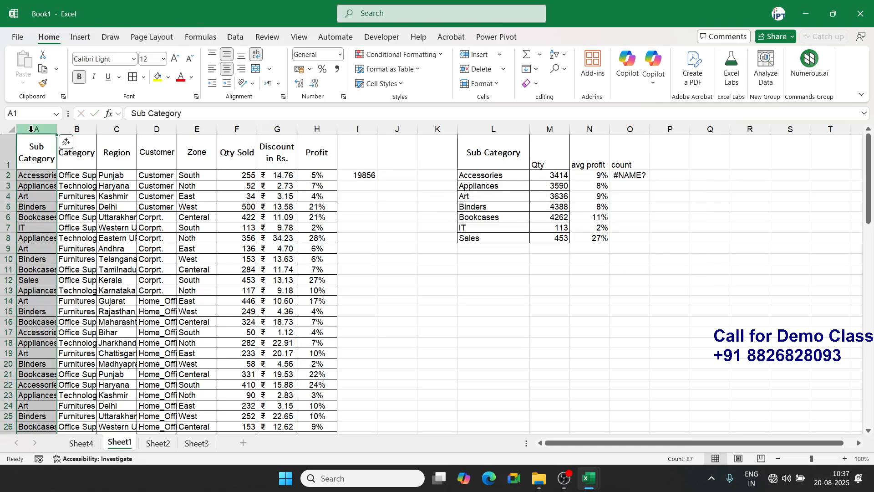
pyautogui.write(',')
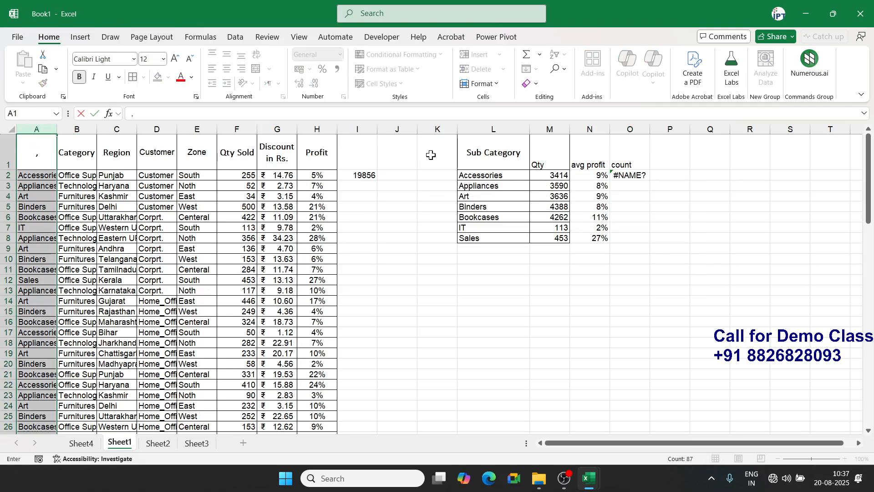
# - Count the Accessories rows in cell O2 with =COUNTIF(A:A,L2) and fill the formula down to O8
pyautogui.click(627, 178)
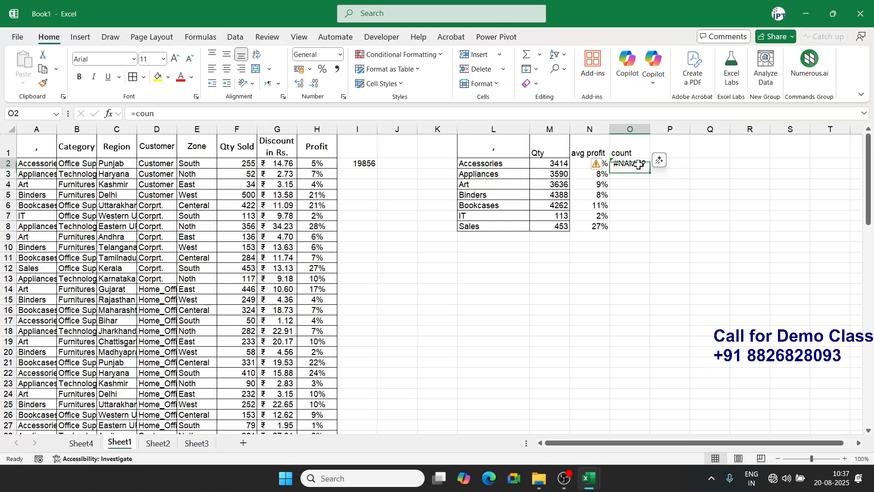
pyautogui.write('=')
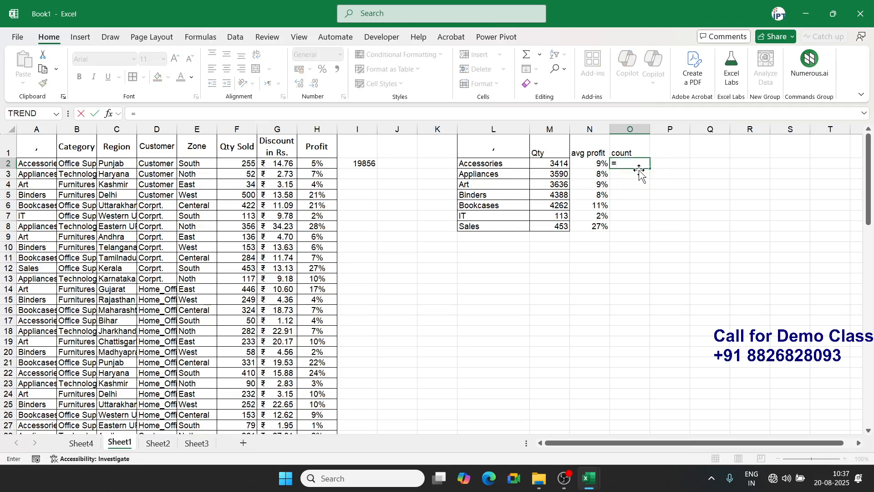
pyautogui.write('COUN')
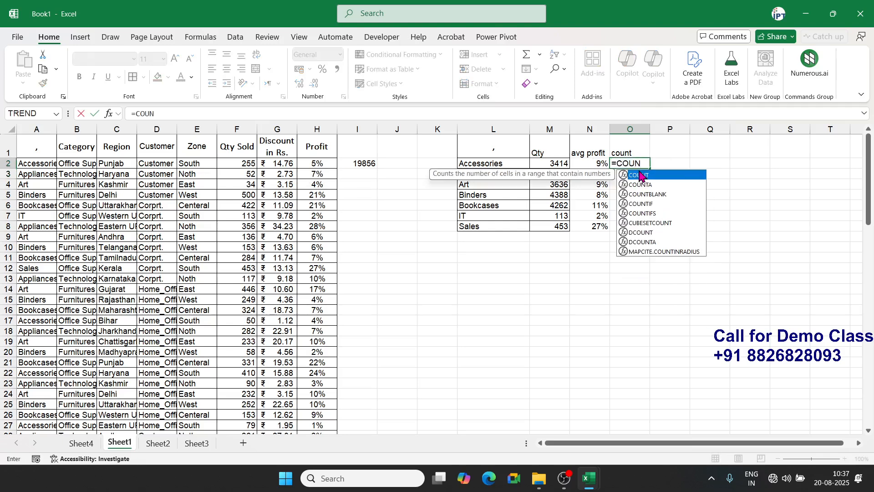
pyautogui.press('Down')
pyautogui.press('Down')
pyautogui.press('Down')
pyautogui.press('Tab')
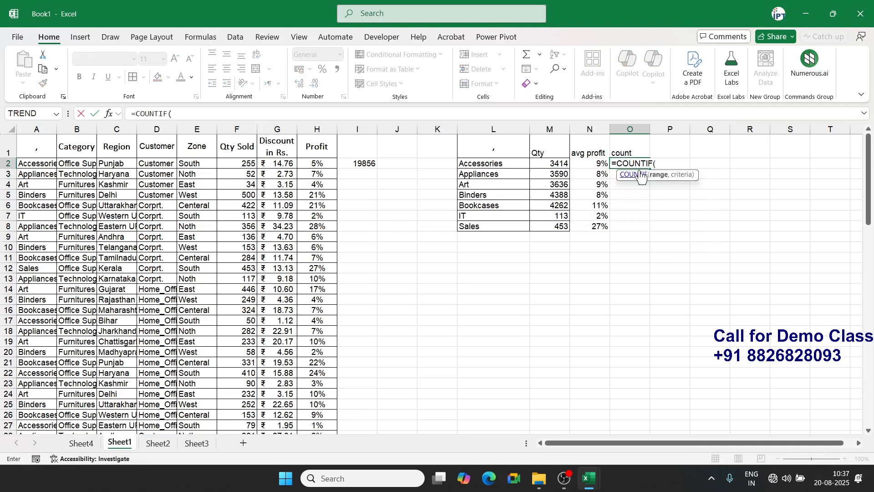
pyautogui.click(47, 125)
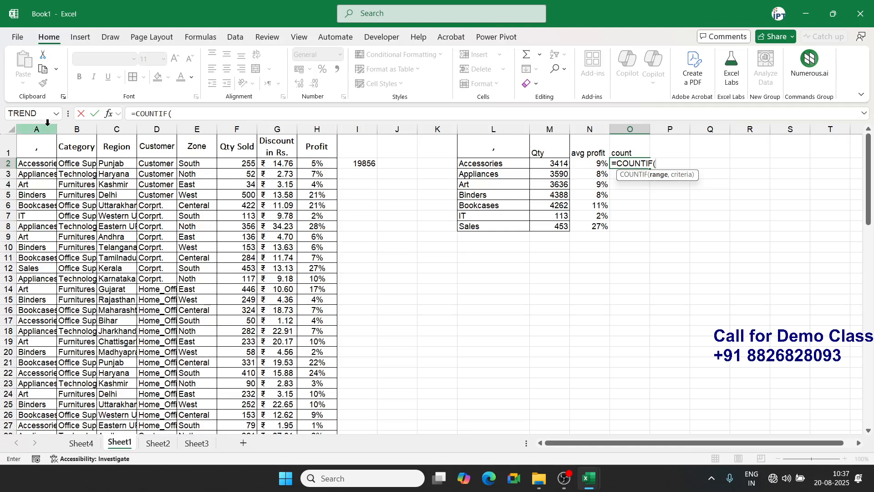
pyautogui.write(',')
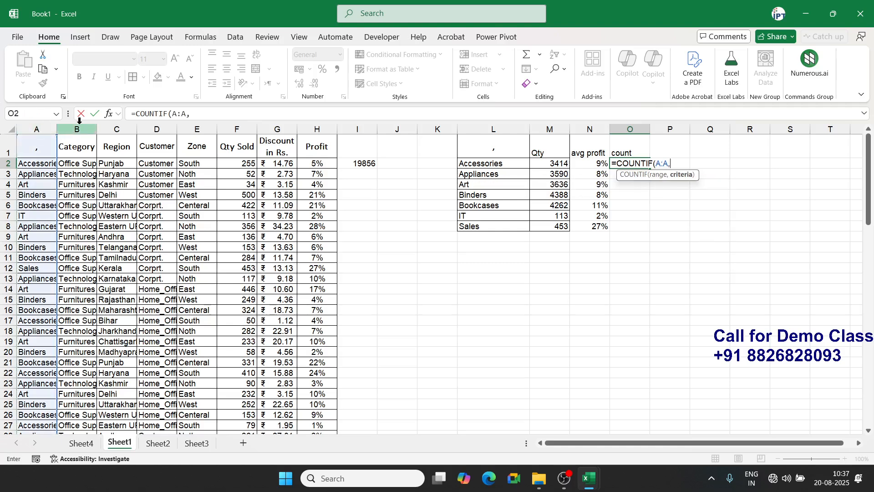
pyautogui.click(478, 165)
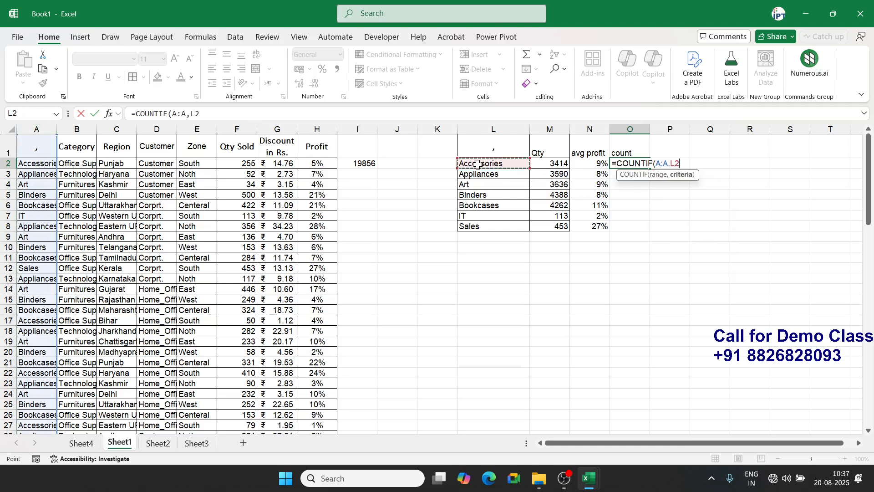
pyautogui.write(')')
pyautogui.hotkey('ctrl', 'Return')
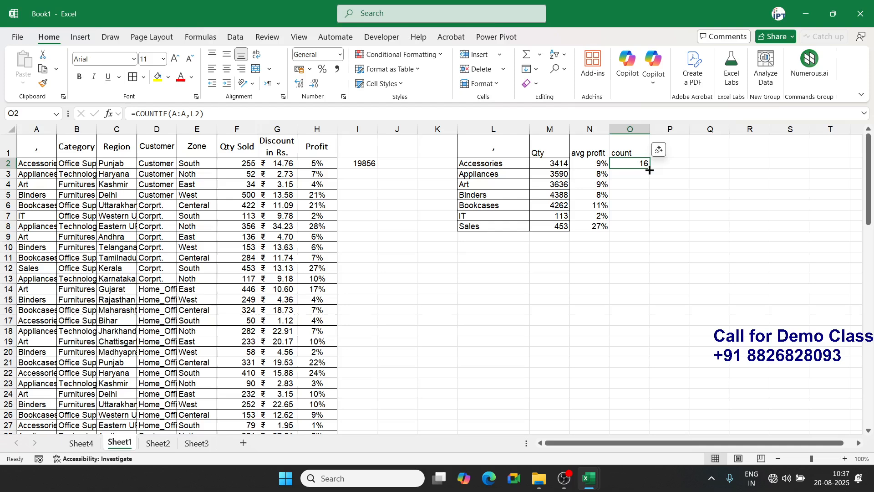
pyautogui.moveTo(650, 172); pyautogui.dragTo(650, 230)
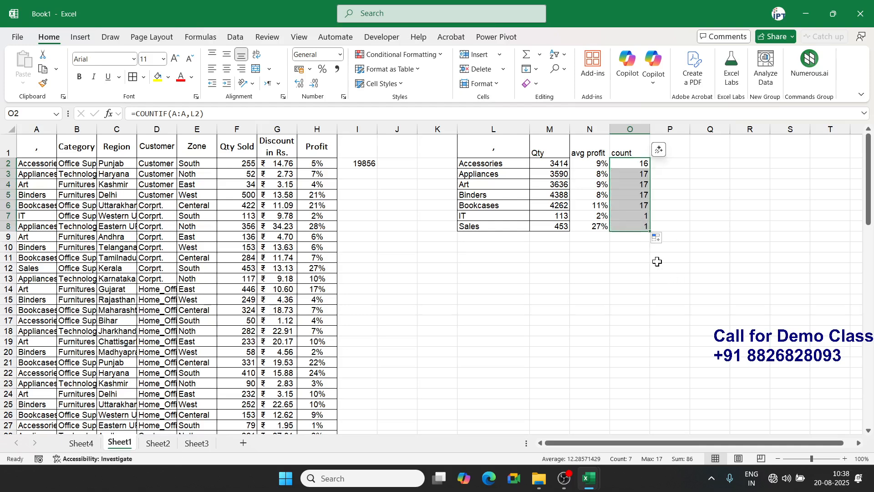
# - Change the sub category in cell A3 to ART to test the summary's updating
pyautogui.click(40, 179)
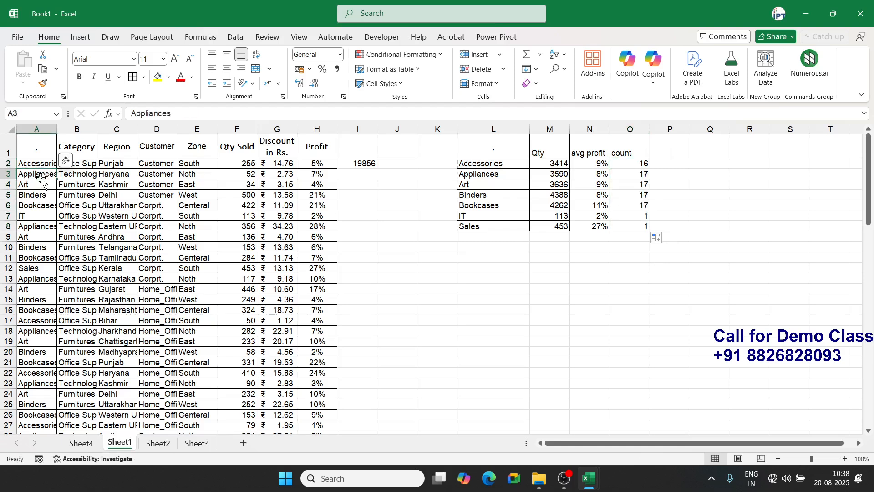
pyautogui.write('ART')
pyautogui.press('Return')
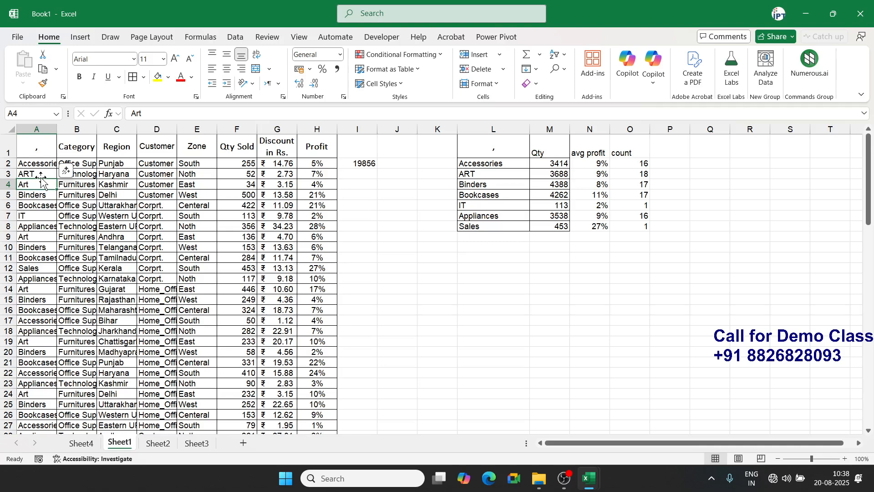
pyautogui.click(183, 167)
pyautogui.keyDown('ctrl'); pyautogui.click(44, 174); pyautogui.keyUp('ctrl')
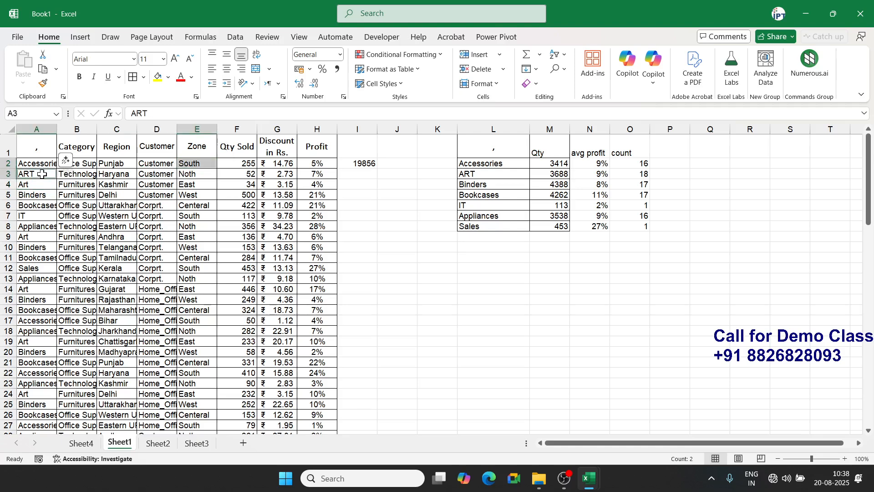
pyautogui.hotkey('ctrl', 'c')
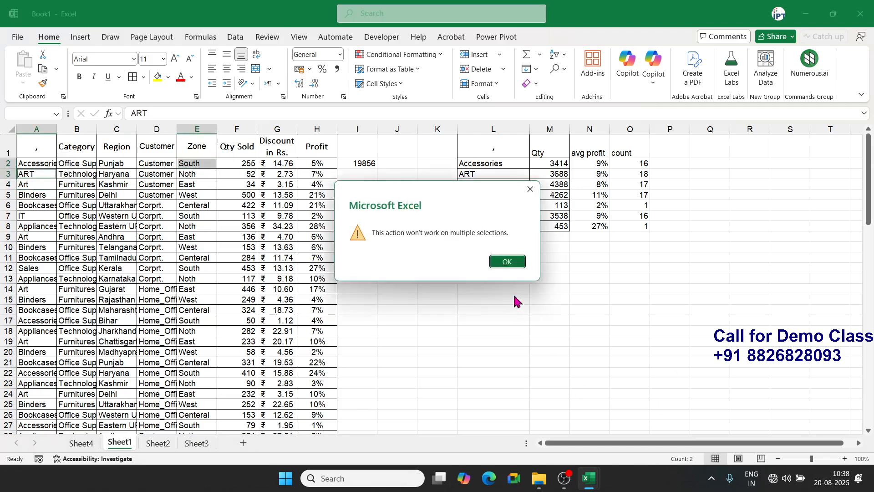
pyautogui.click(506, 262)
pyautogui.click(501, 301)
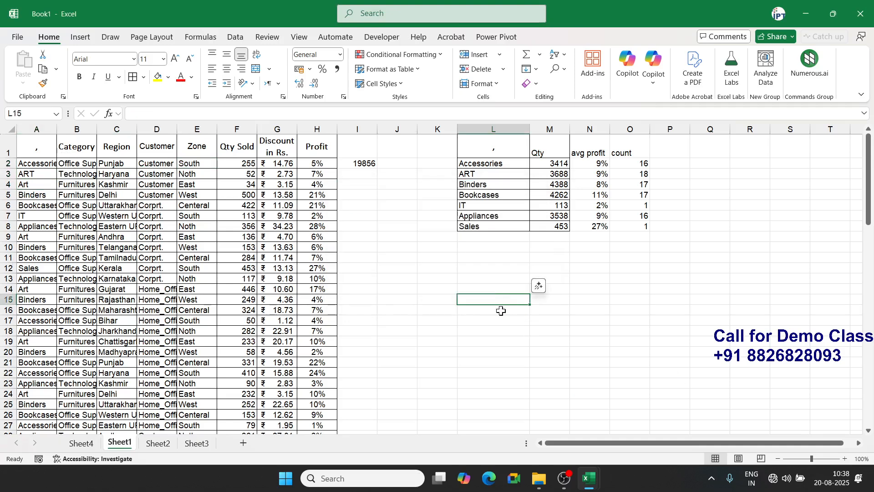
# - Copy cell L3 to cell K17 and enter the sub category art there as a criterion
pyautogui.click(446, 269)
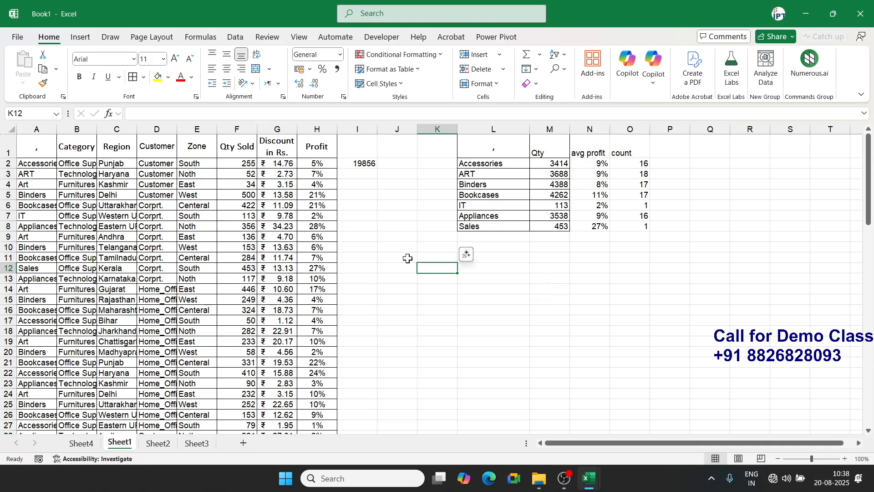
pyautogui.click(473, 174)
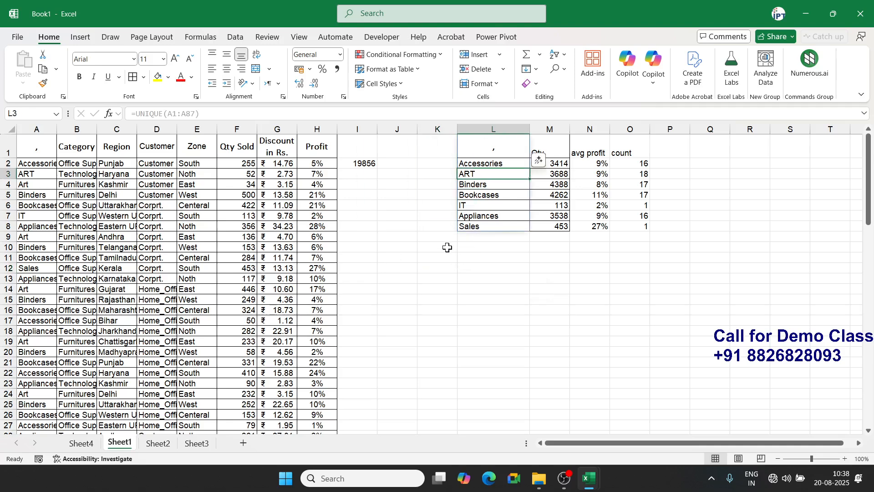
pyautogui.hotkey('ctrl', 'c')
pyautogui.click(426, 321)
pyautogui.hotkey('ctrl', 'v')
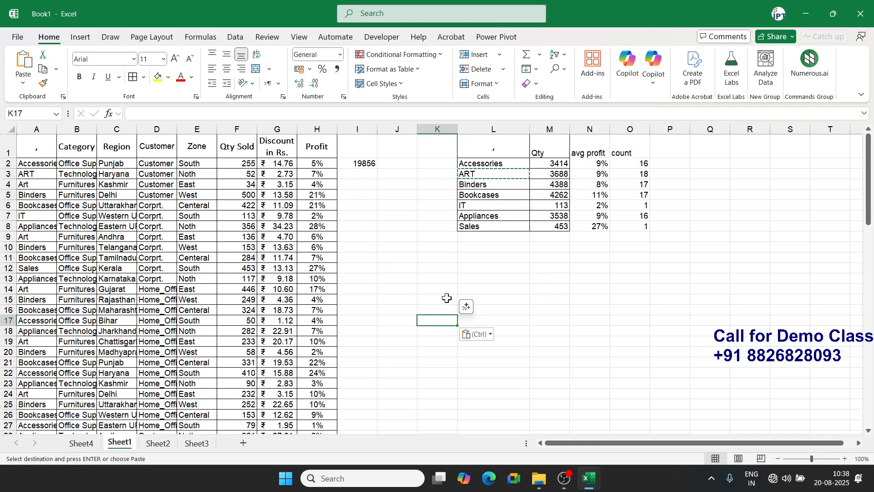
pyautogui.write('art')
pyautogui.press('Return')
pyautogui.press('Up')
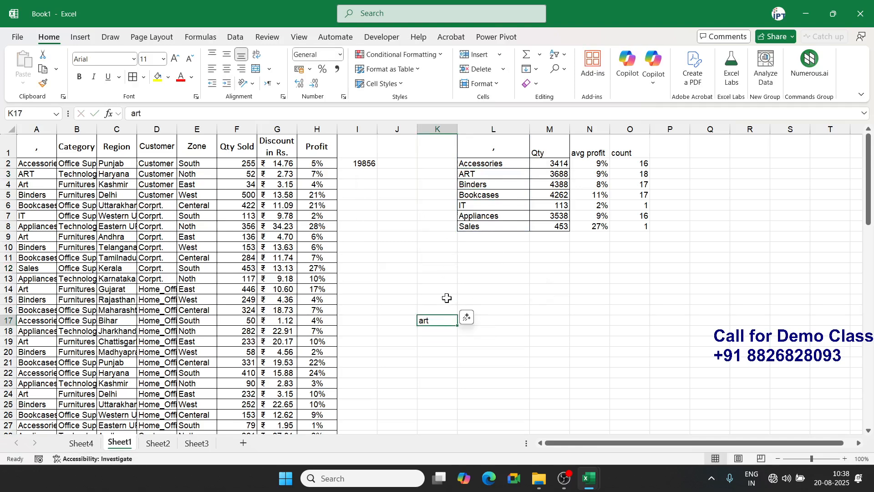
# - Enter the zone criterion West in cell L17 and the header qty in cell M16
pyautogui.press('Right')
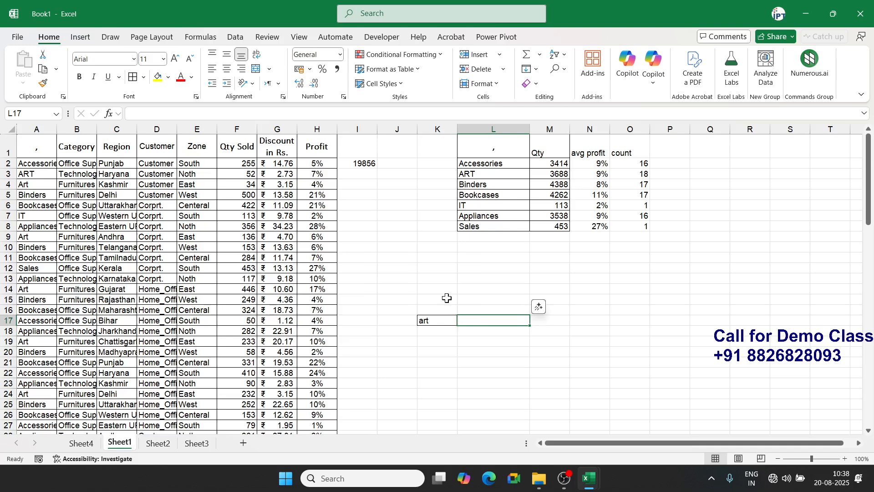
pyautogui.write('wES')
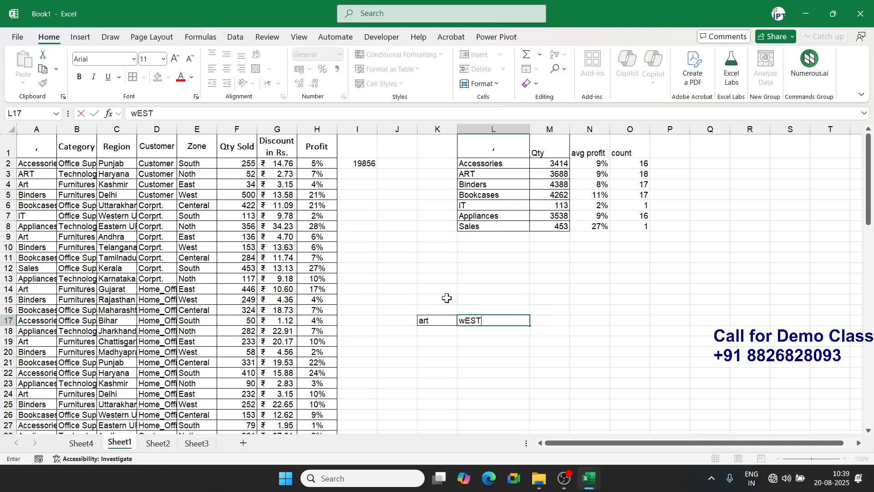
pyautogui.write('T')
pyautogui.press('Tab')
pyautogui.press('Up')
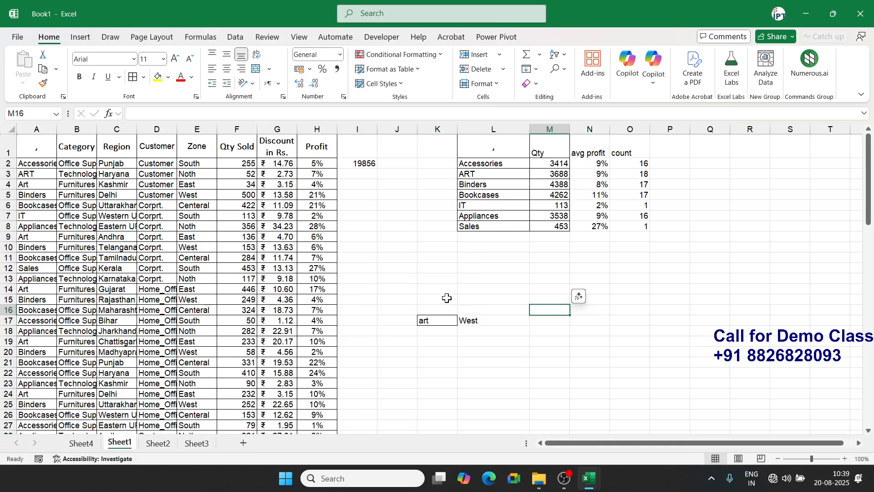
pyautogui.write('qty')
pyautogui.press('Return')
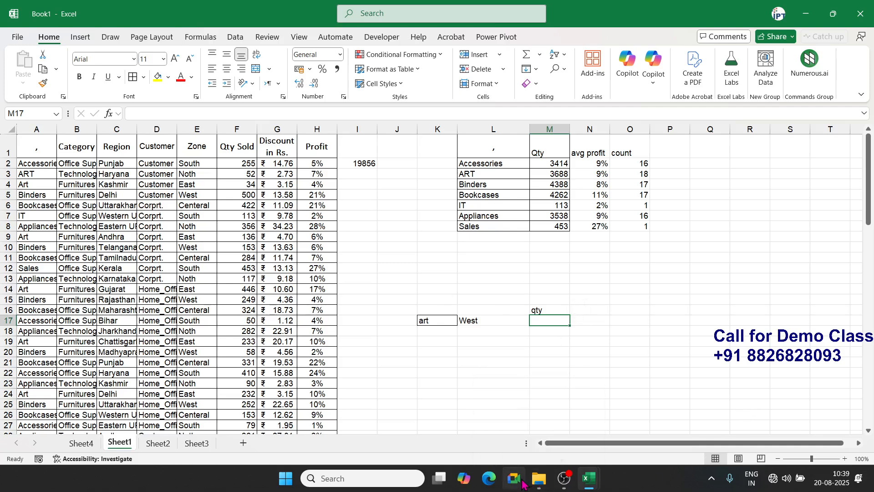
pyautogui.click(565, 479)
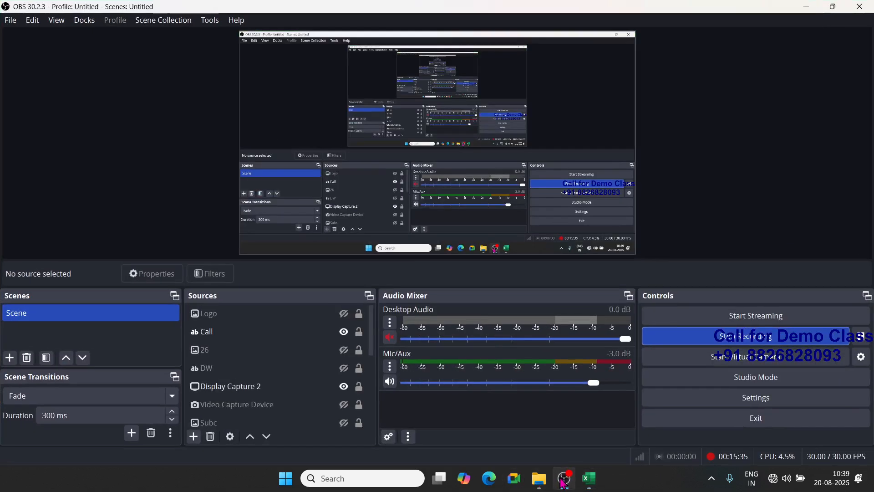
pyautogui.click(564, 481)
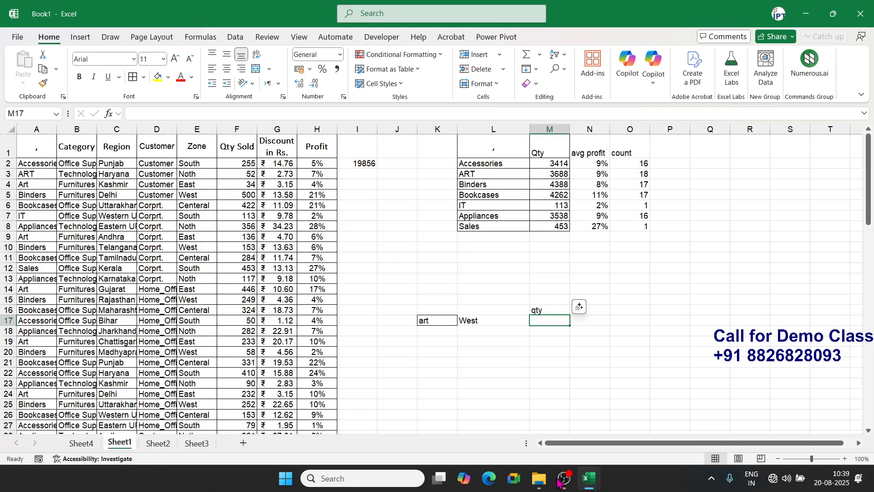
# - Sum the quantity sold for both criteria in cell M17 with =SUMIFS(F:F,A:A,K17,E:E,L17)
pyautogui.write('=sum')
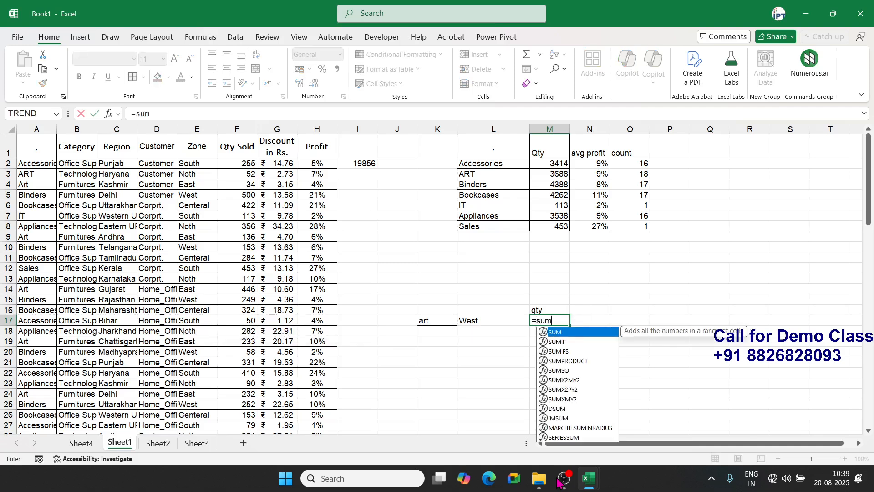
pyautogui.press('Down')
pyautogui.press('Down')
pyautogui.press('Tab')
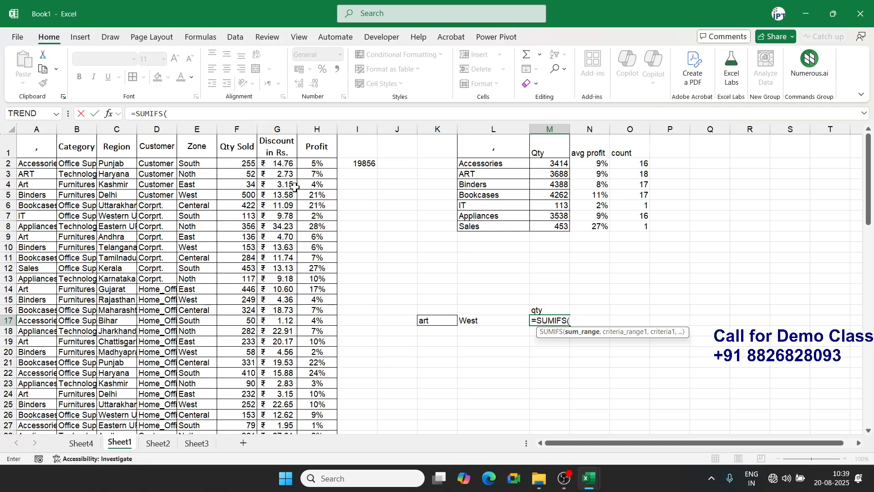
pyautogui.click(245, 129)
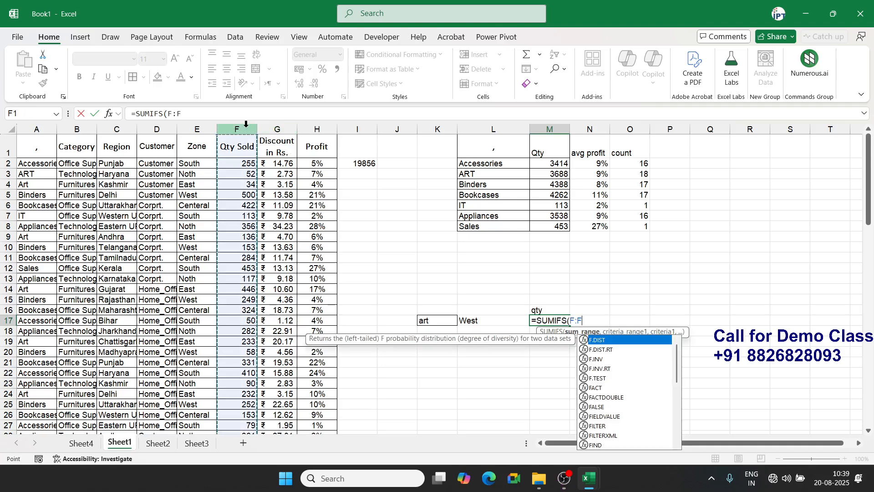
pyautogui.write(',')
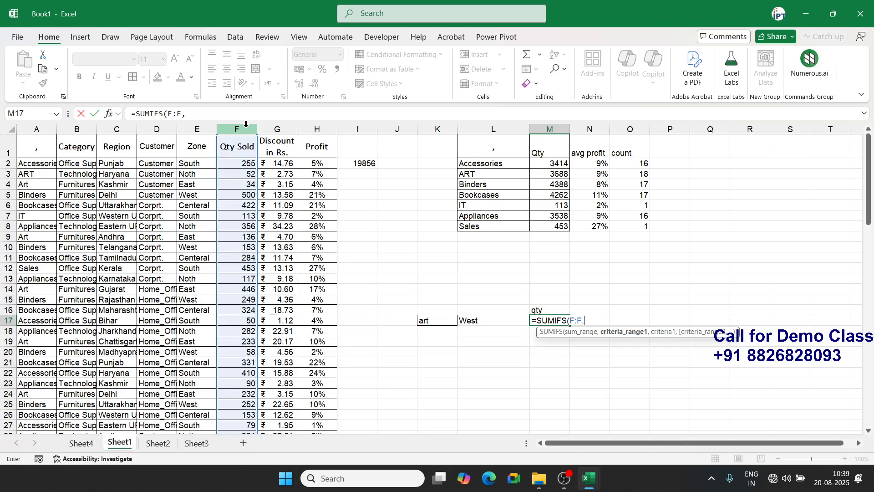
pyautogui.click(29, 124)
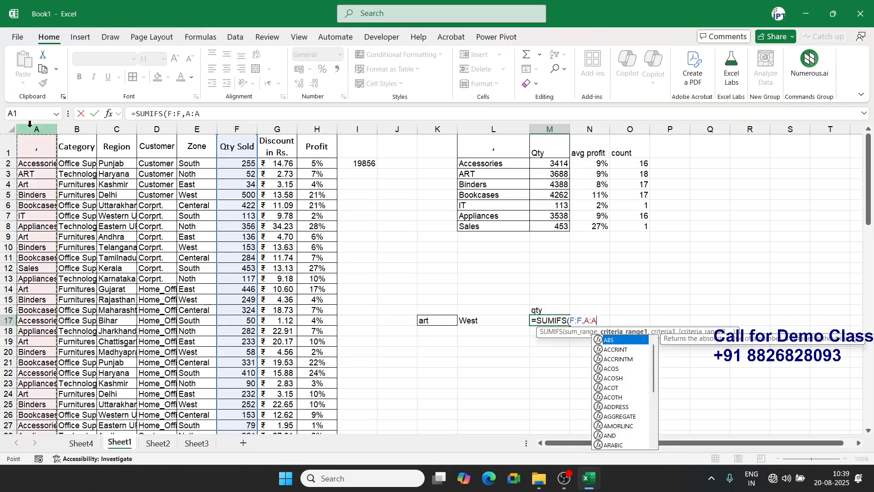
pyautogui.write(',')
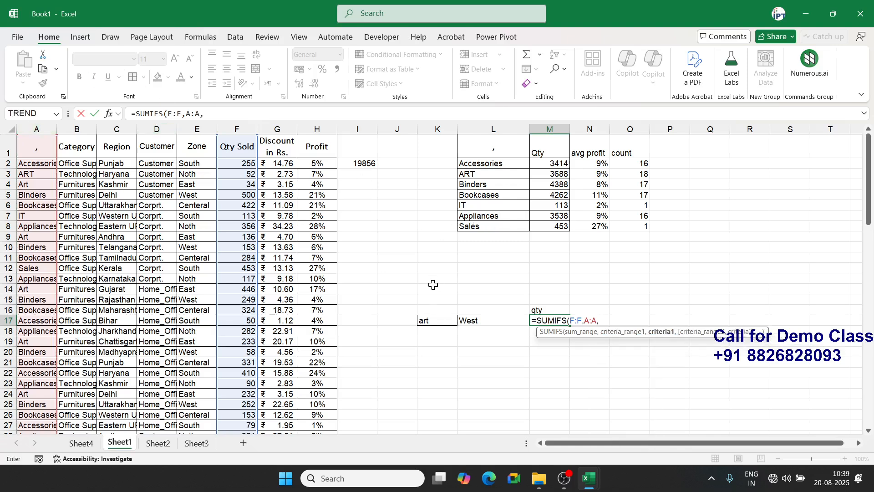
pyautogui.click(434, 320)
pyautogui.write(',')
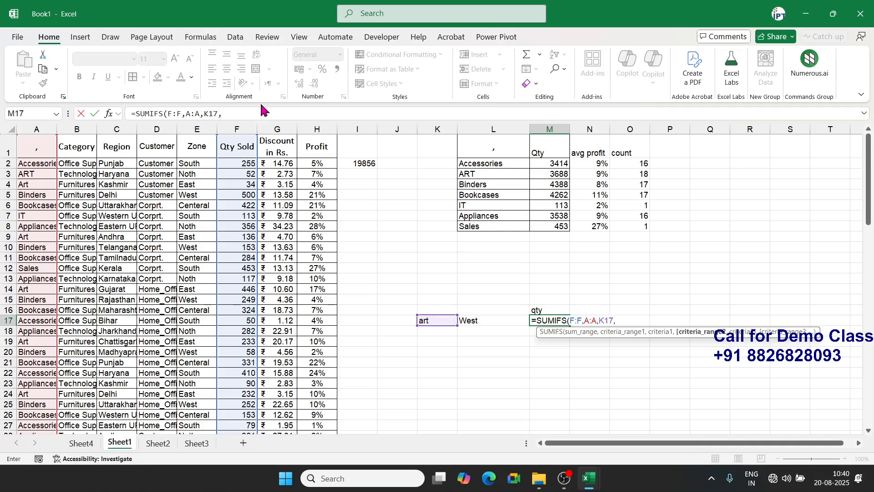
pyautogui.click(211, 123)
pyautogui.write(',')
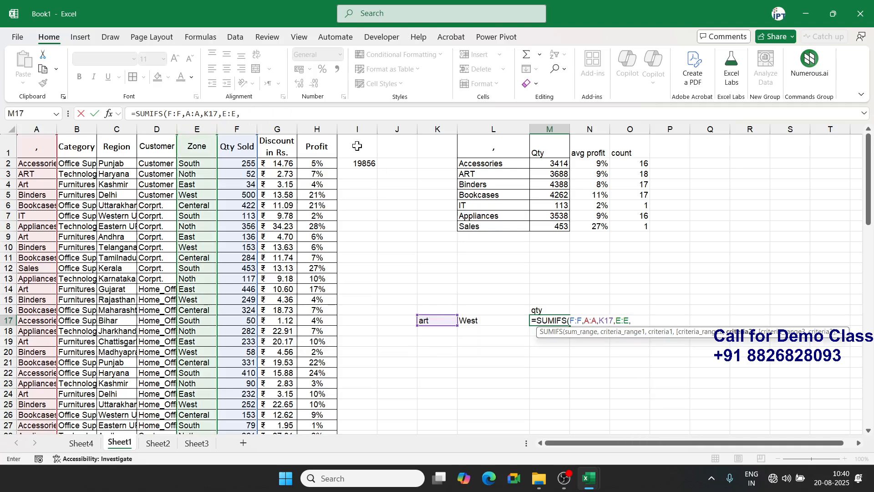
pyautogui.click(475, 321)
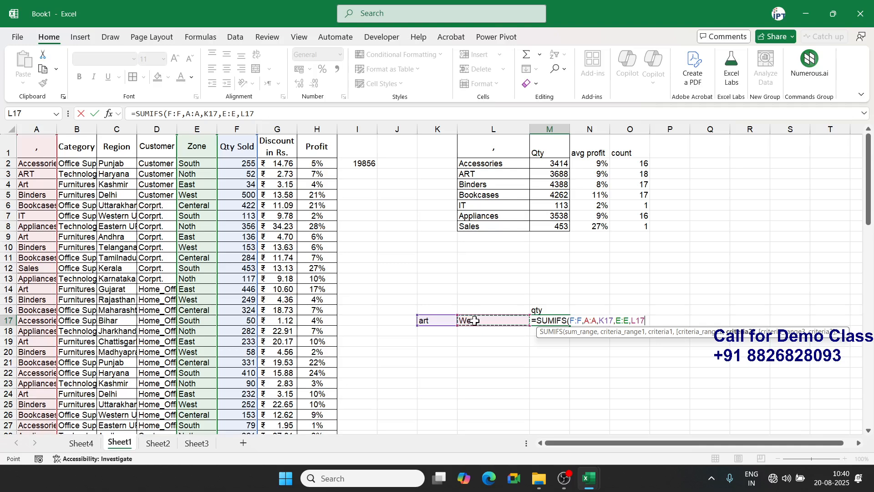
pyautogui.press('Return')
pyautogui.press('Up')
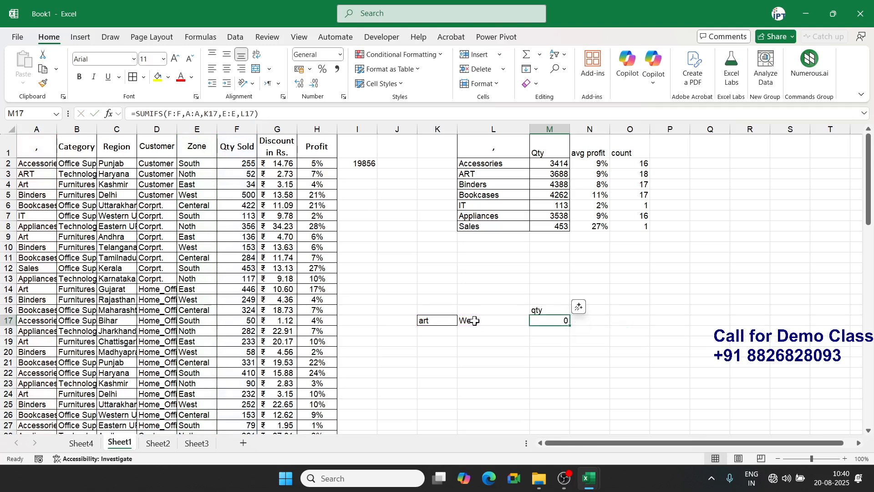
# - Change the sub category in cell A5, a West zone row, to art to test the SUMIFS formula
pyautogui.click(475, 321)
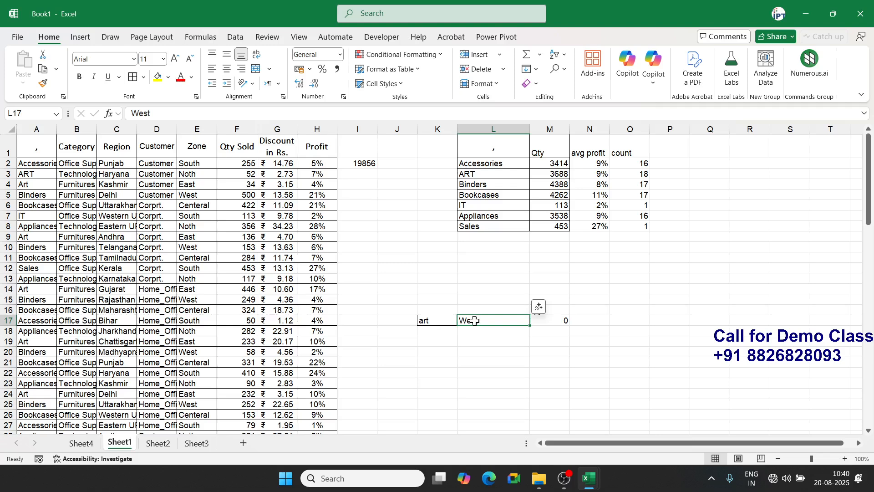
pyautogui.press('Left')
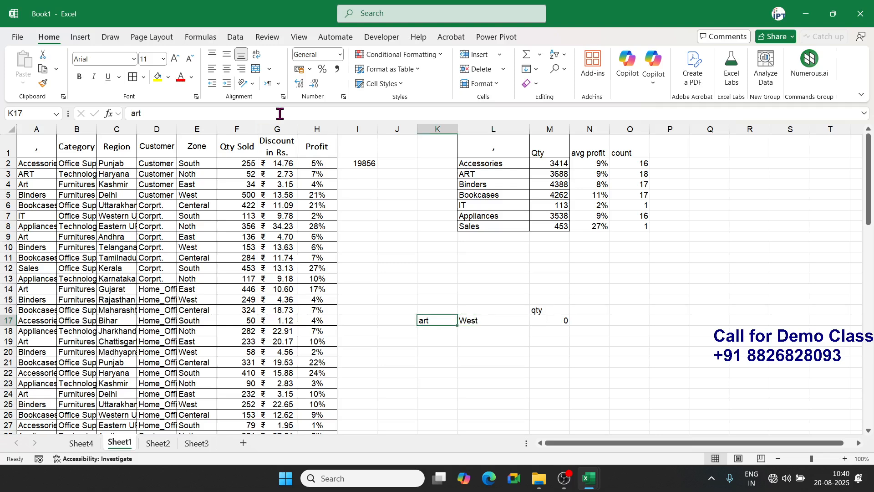
pyautogui.click(195, 196)
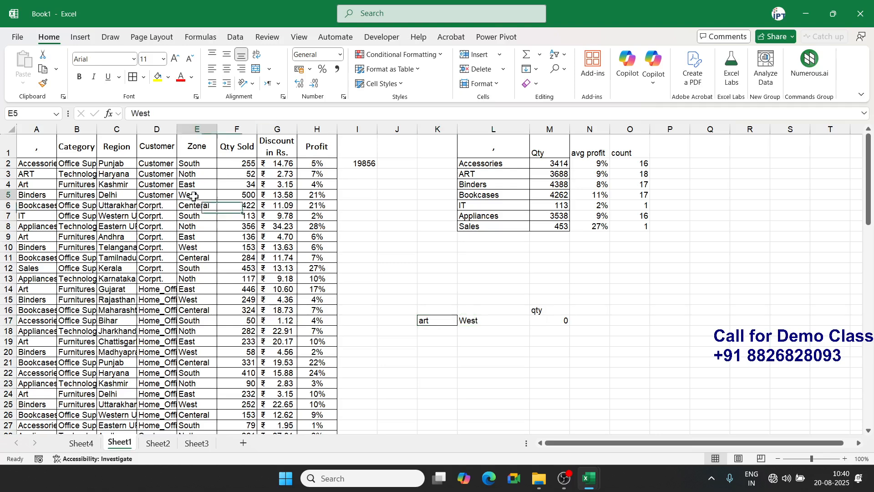
pyautogui.click(40, 196)
pyautogui.write('art')
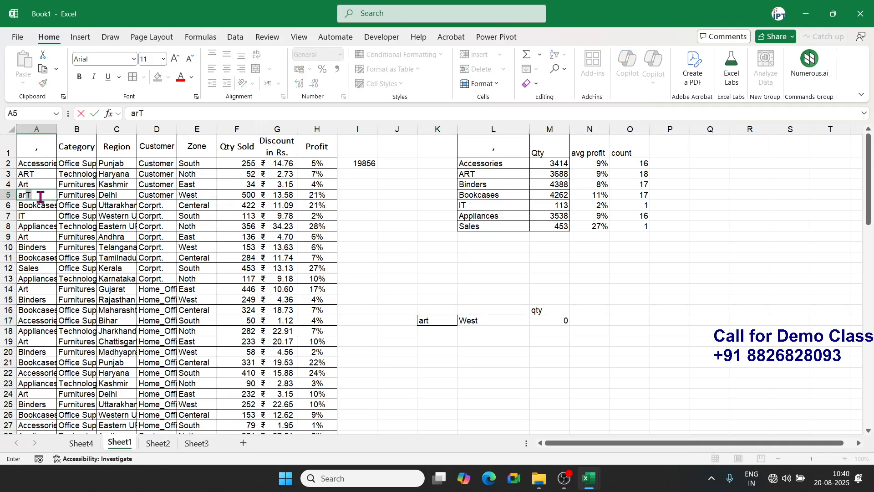
pyautogui.press('Return')
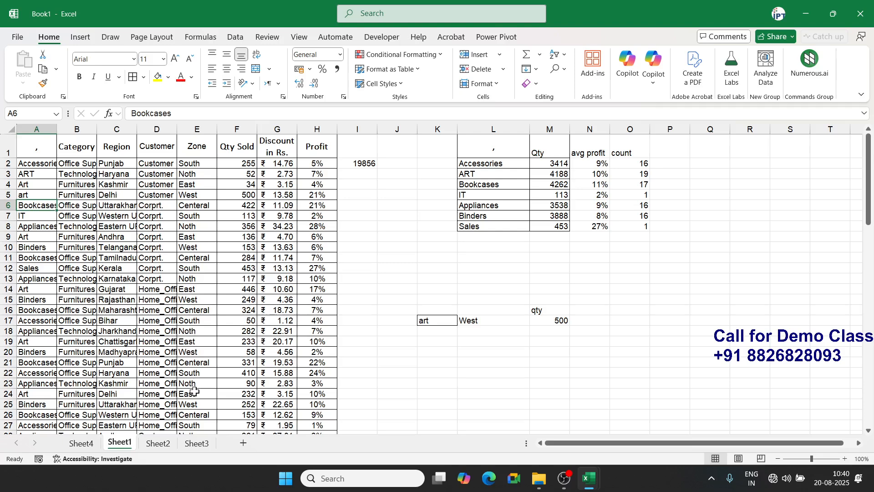
# - Change the sub category of the West zone row in cell A20 to art as well
pyautogui.click(193, 353)
pyautogui.click(42, 352)
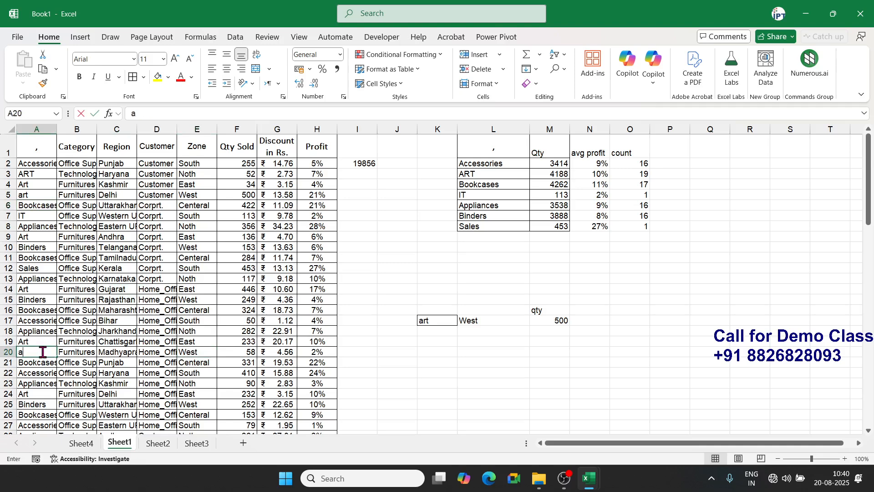
pyautogui.write('art')
pyautogui.press('Return')
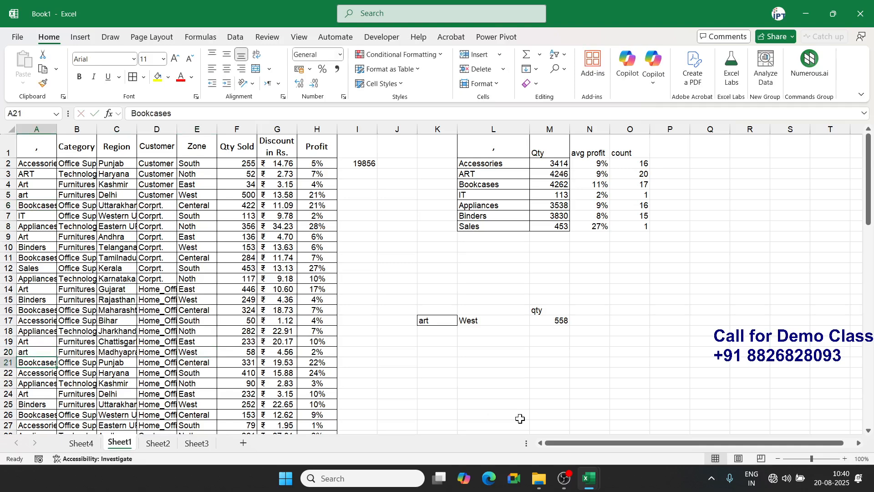
# - Average the profit for both criteria in cell N17 with =AVERAGEIFS(H:H,A:A,K17,E:E,L17) and format the cell as a percentage
pyautogui.click(595, 325)
pyautogui.write('=av')
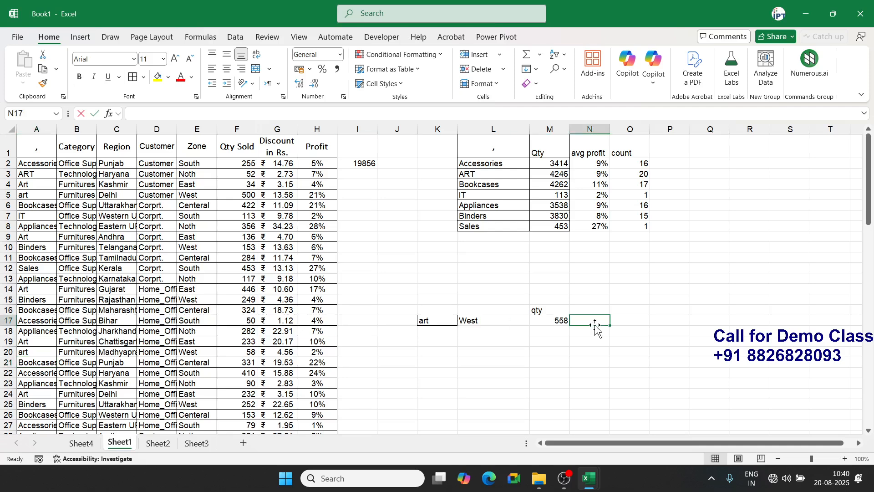
pyautogui.press('Down')
pyautogui.press('Down')
pyautogui.press('Down')
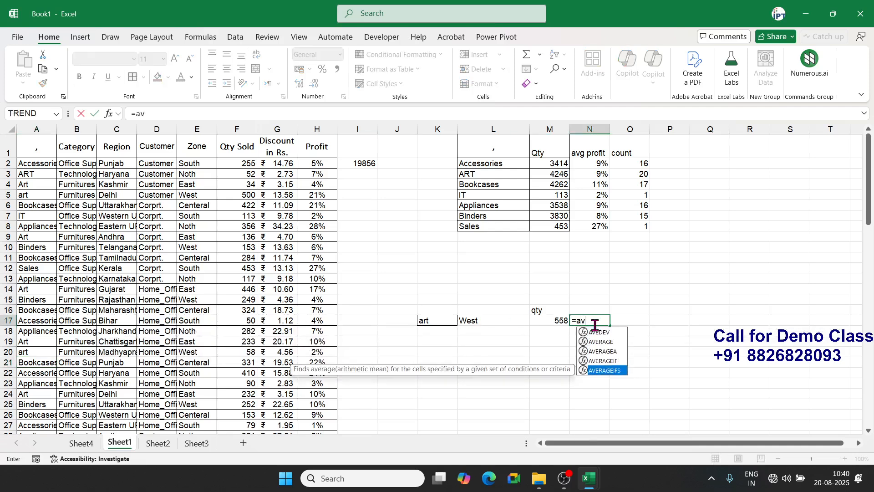
pyautogui.press('Tab')
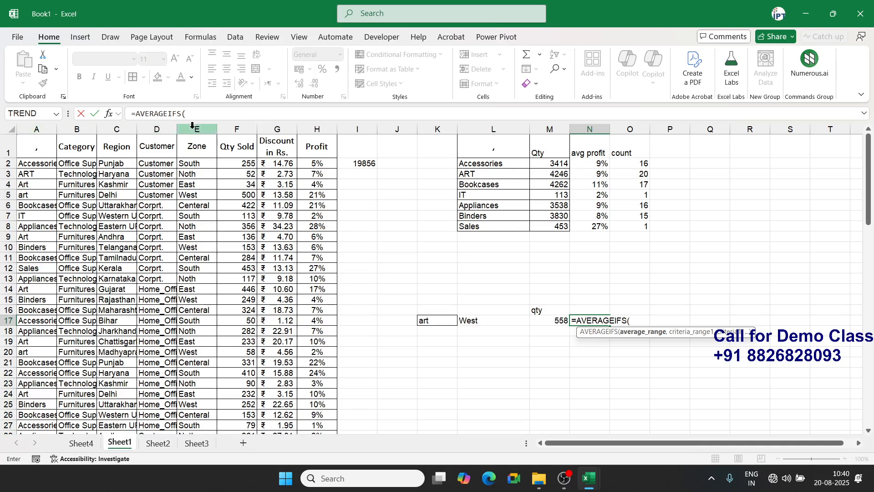
pyautogui.click(313, 129)
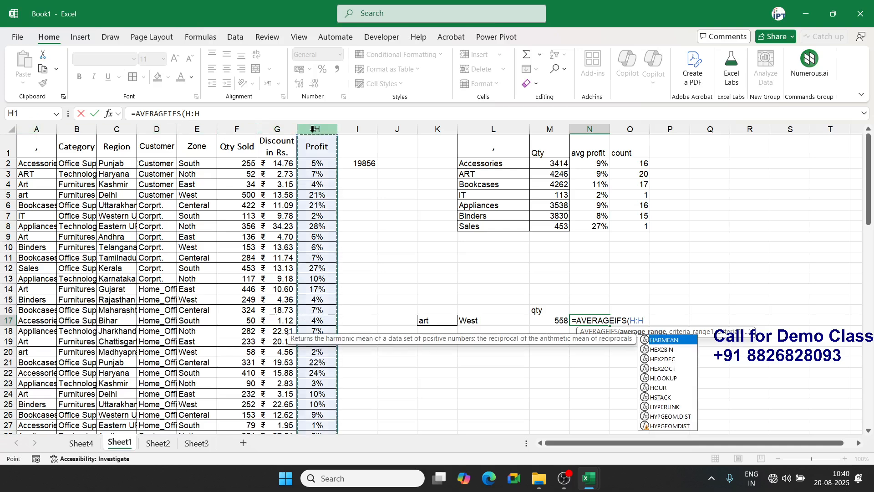
pyautogui.write(',')
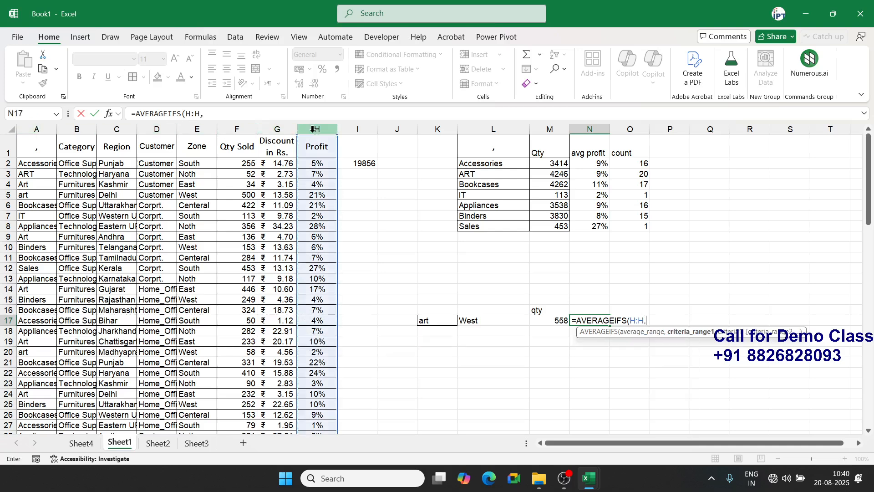
pyautogui.click(30, 128)
pyautogui.write(',')
pyautogui.click(428, 321)
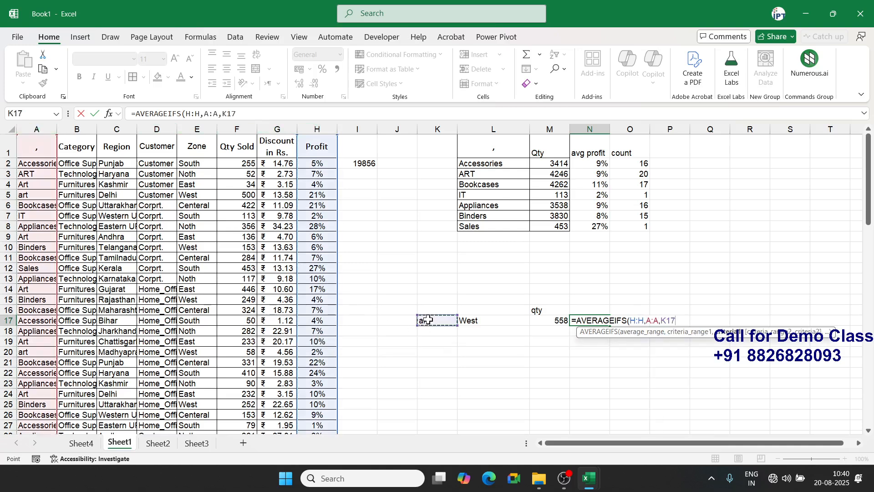
pyautogui.write(',')
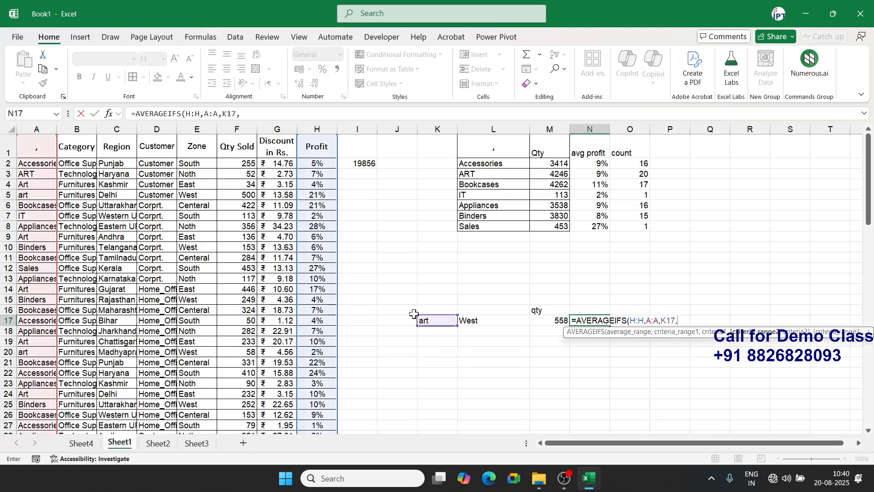
pyautogui.click(196, 129)
pyautogui.write(',')
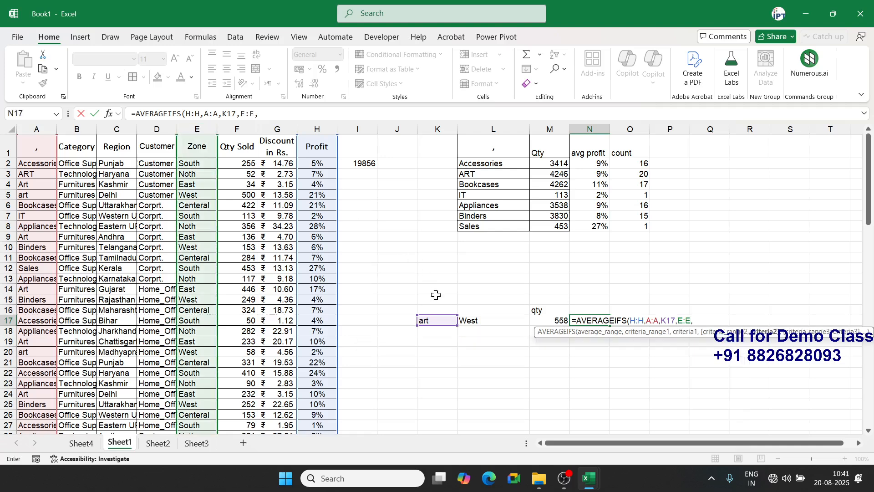
pyautogui.click(466, 318)
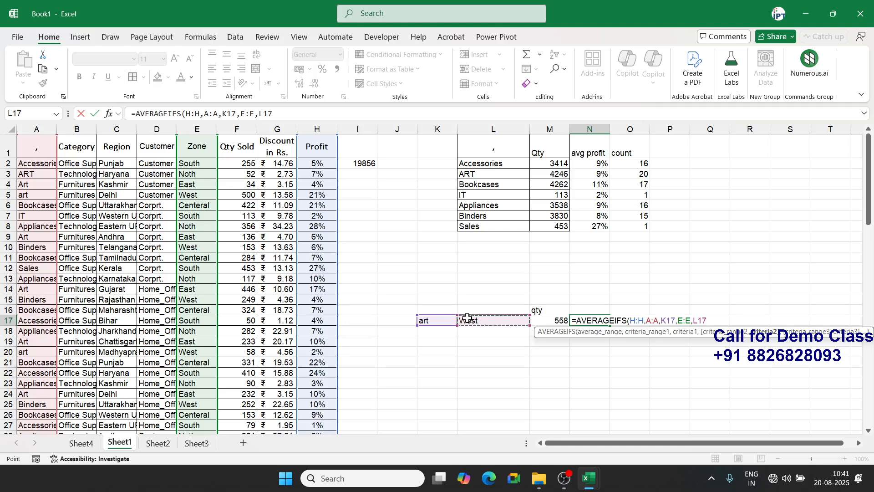
pyautogui.press('Return')
pyautogui.press('Up')
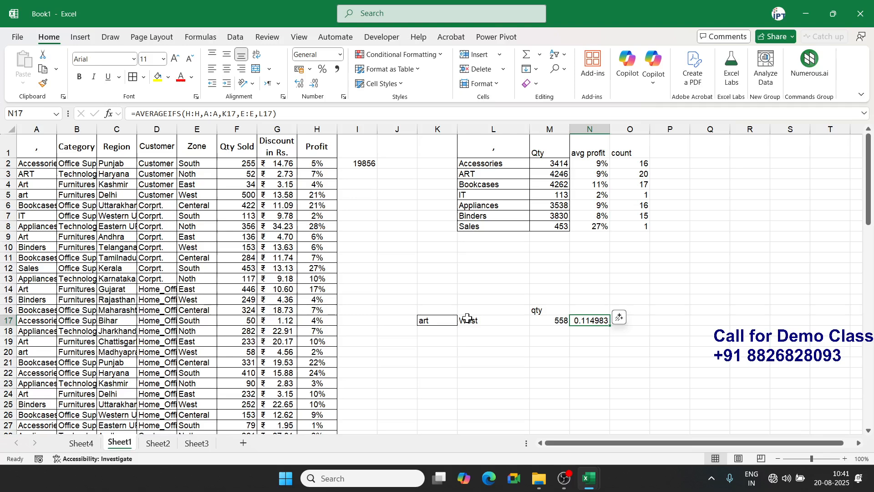
pyautogui.click(322, 71)
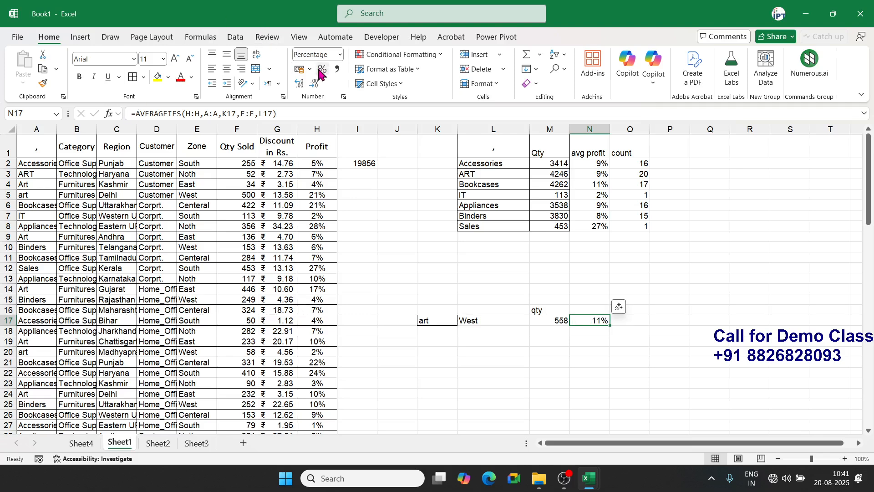
# - Count the rows matching both criteria in cell O17 with =COUNTIFS(A:A,K17,E:E,L17)
pyautogui.press('Right')
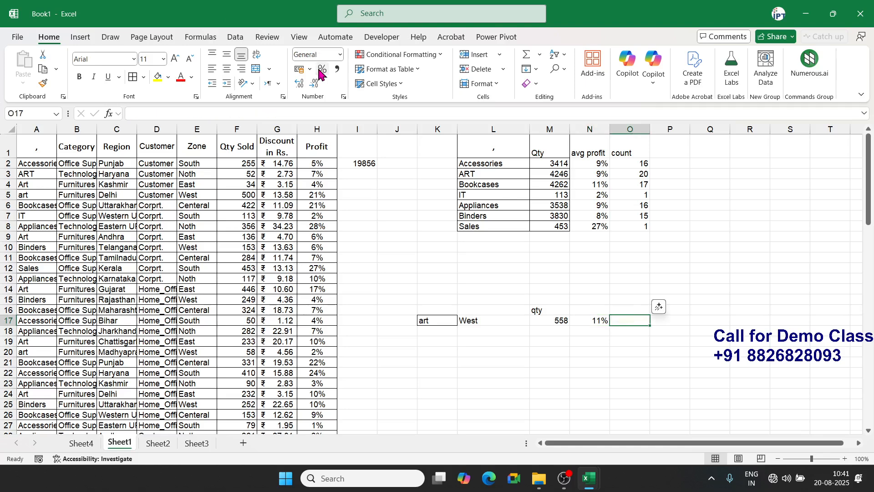
pyautogui.write('=coun')
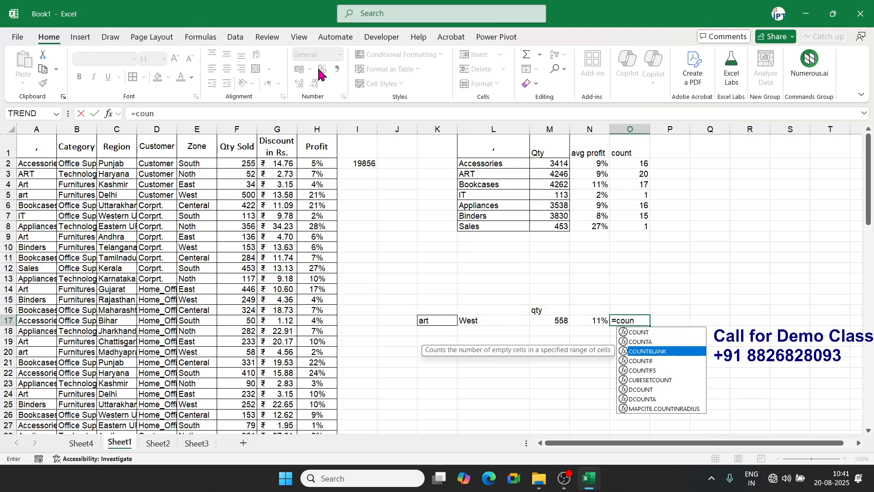
pyautogui.press('Down')
pyautogui.press('Down')
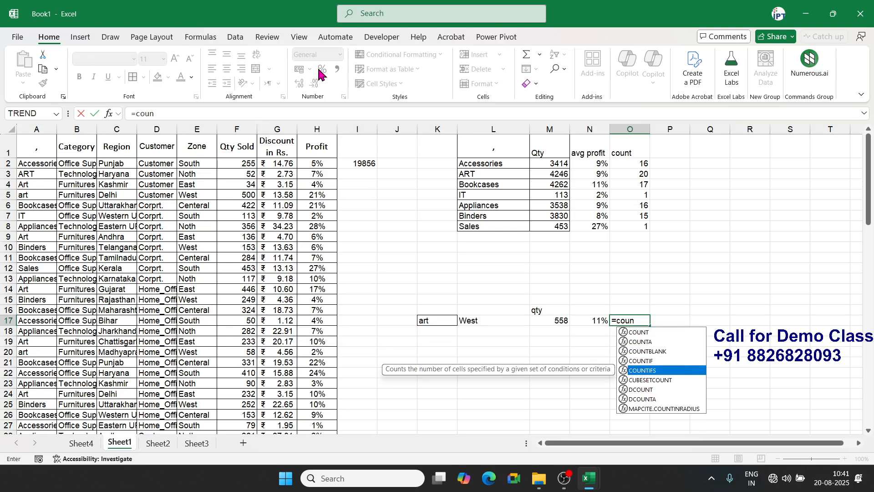
pyautogui.press('Tab')
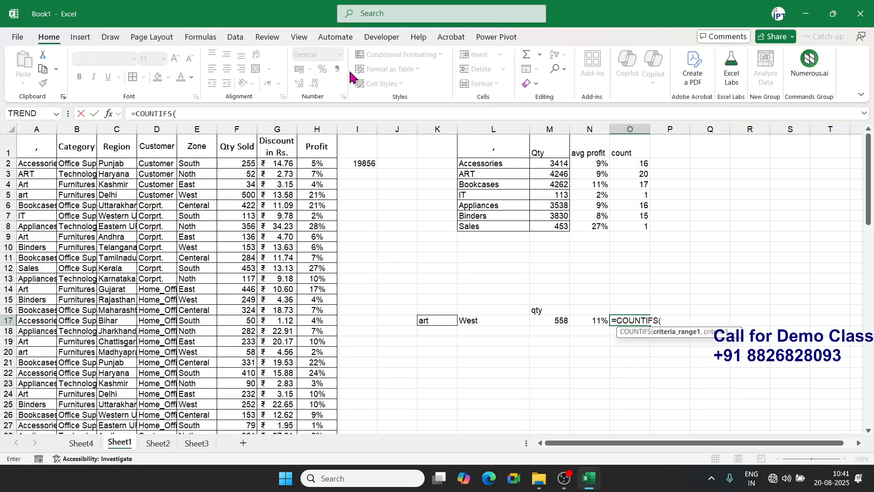
pyautogui.click(31, 123)
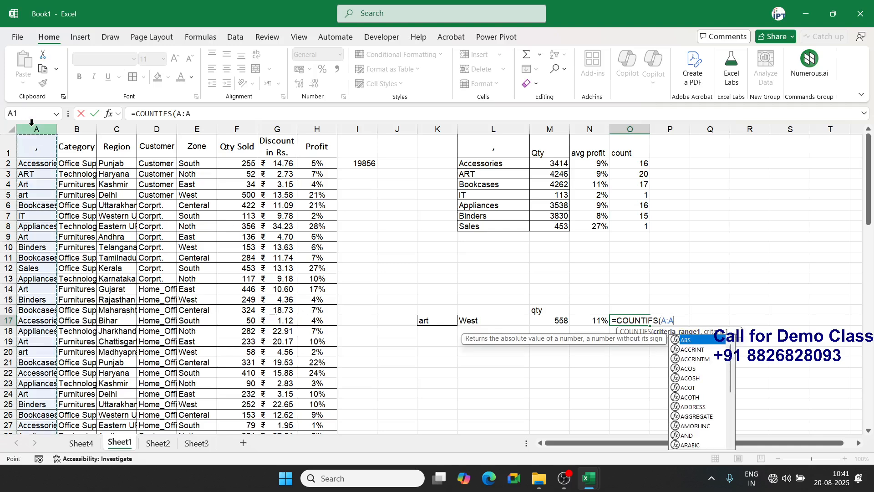
pyautogui.write(',')
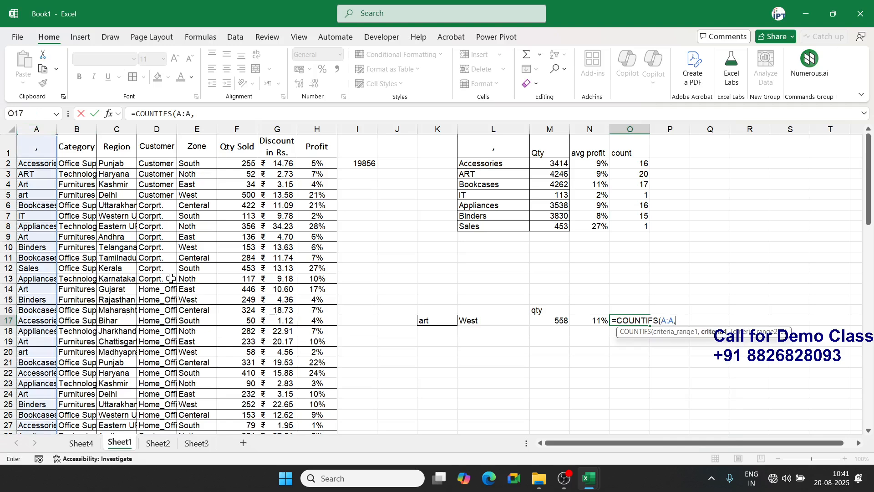
pyautogui.click(421, 321)
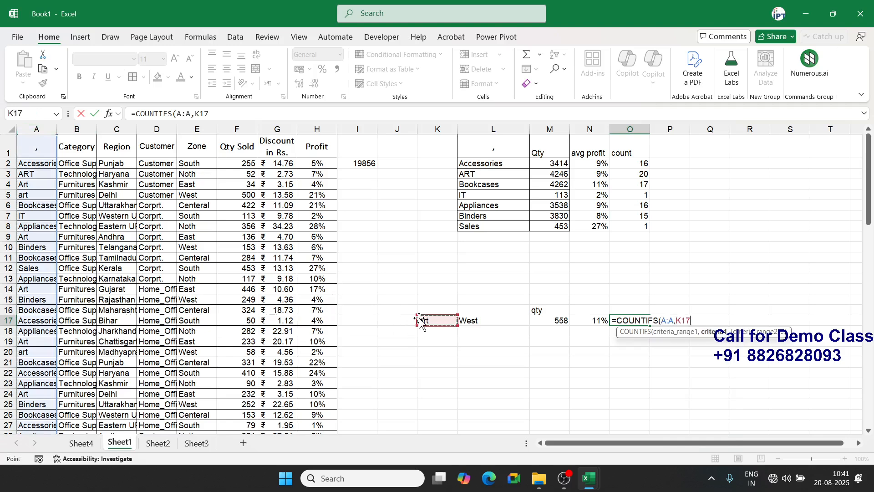
pyautogui.write(',')
pyautogui.click(206, 126)
pyautogui.write(',E:E,')
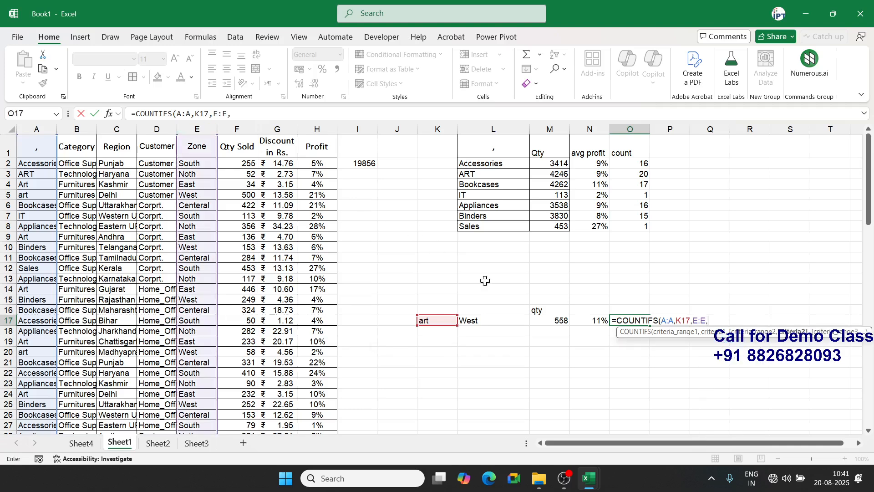
pyautogui.click(486, 321)
pyautogui.press('Return')
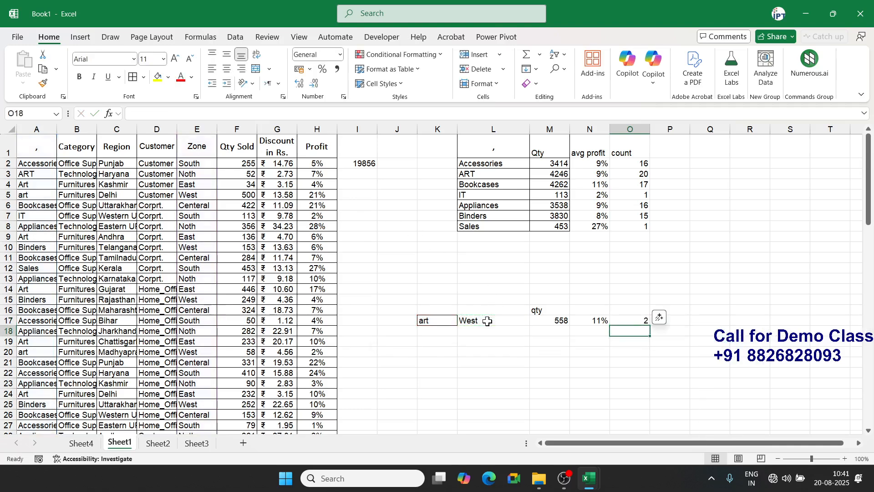
pyautogui.press('Up')
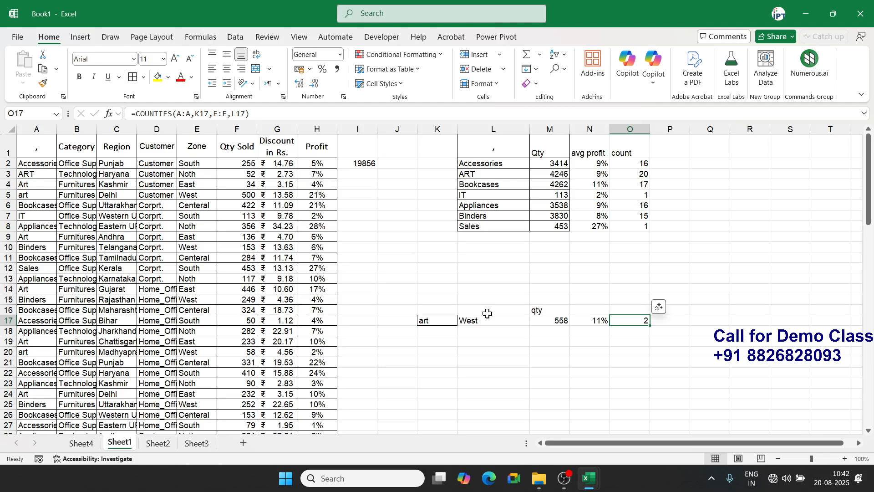
# - Add the header MAX in cell P1, beside the count header of the summary table
pyautogui.press('Up')
pyautogui.press('Up')
pyautogui.press('Up')
pyautogui.press('Up')
pyautogui.press('Up')
pyautogui.press('Up')
pyautogui.press('Up')
pyautogui.press('Up')
pyautogui.press('Up')
pyautogui.press('Up')
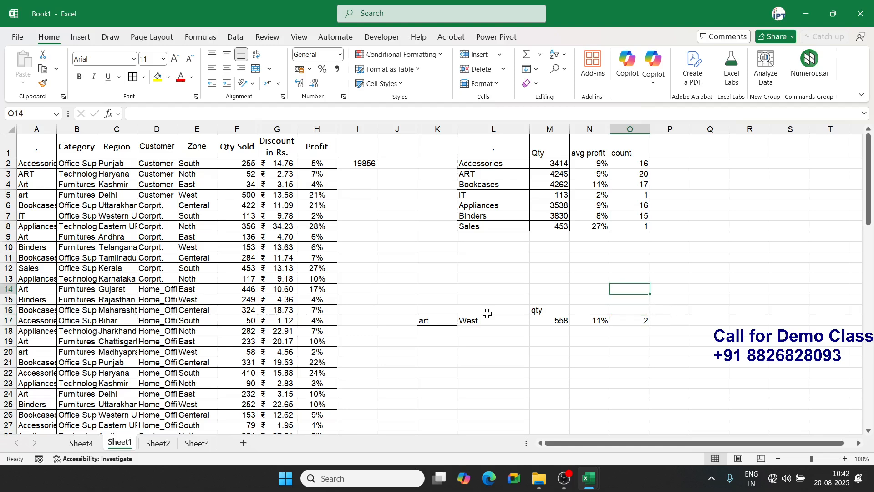
pyautogui.press('Up')
pyautogui.press('Up')
pyautogui.press('Up')
pyautogui.press('Up')
pyautogui.press('Up')
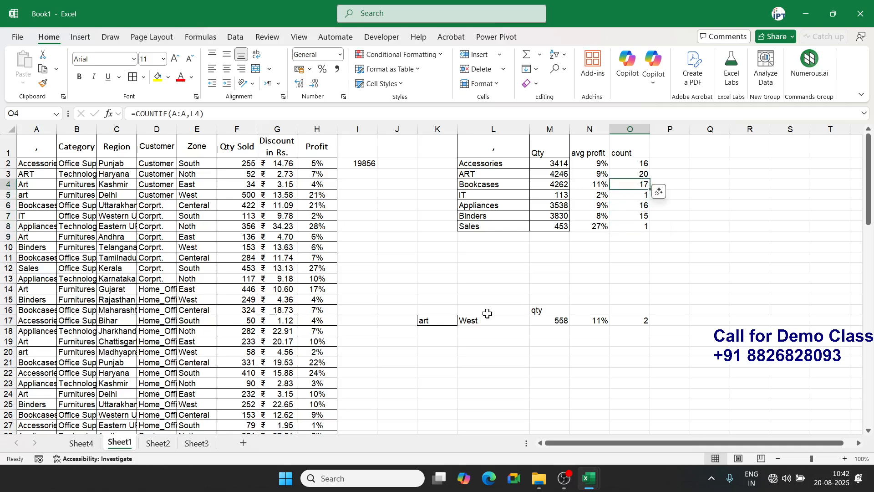
pyautogui.press('Up')
pyautogui.press('Right')
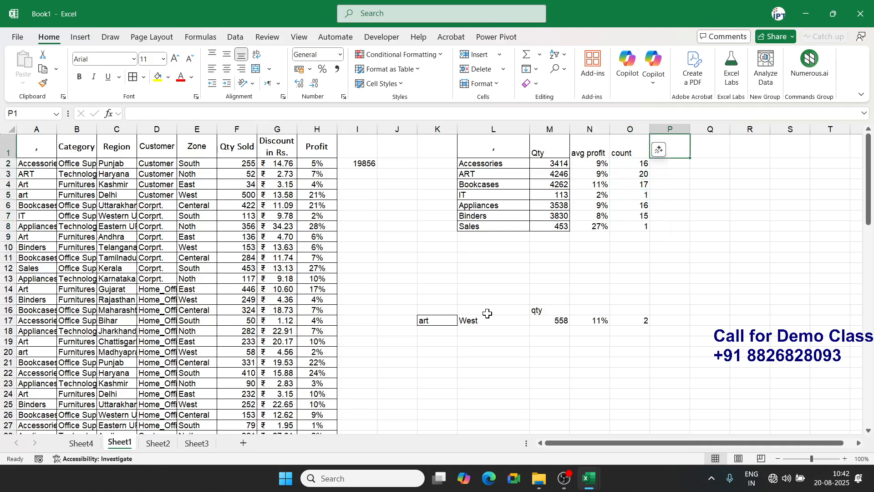
pyautogui.write('MAX')
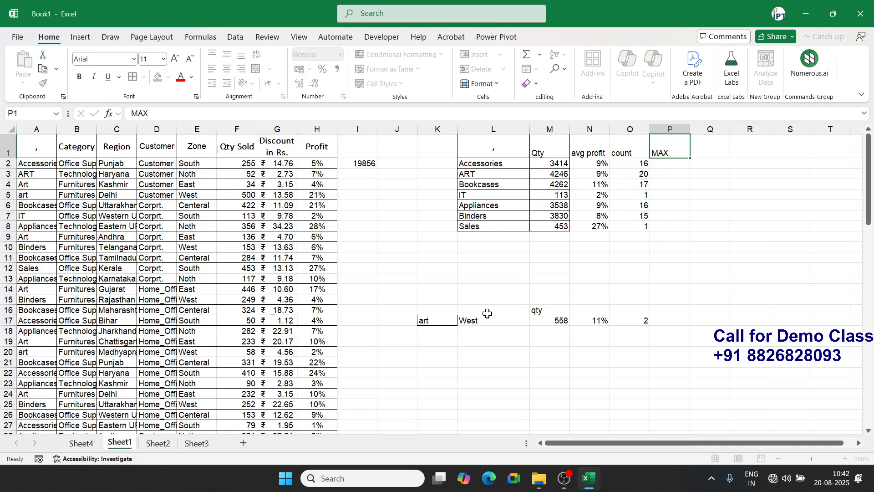
pyautogui.press('Return')
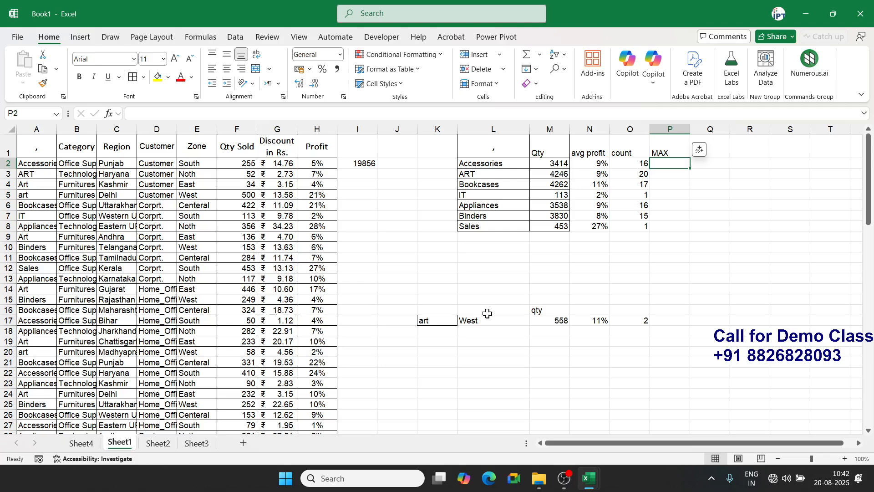
# - Calculate the highest quantity sold in cell I3 with the MAX function over the whole of column F
pyautogui.press('Left')
pyautogui.press('Left')
pyautogui.press('Left')
pyautogui.press('Left')
pyautogui.press('Left')
pyautogui.press('Left')
pyautogui.press('Left')
pyautogui.press('Down')
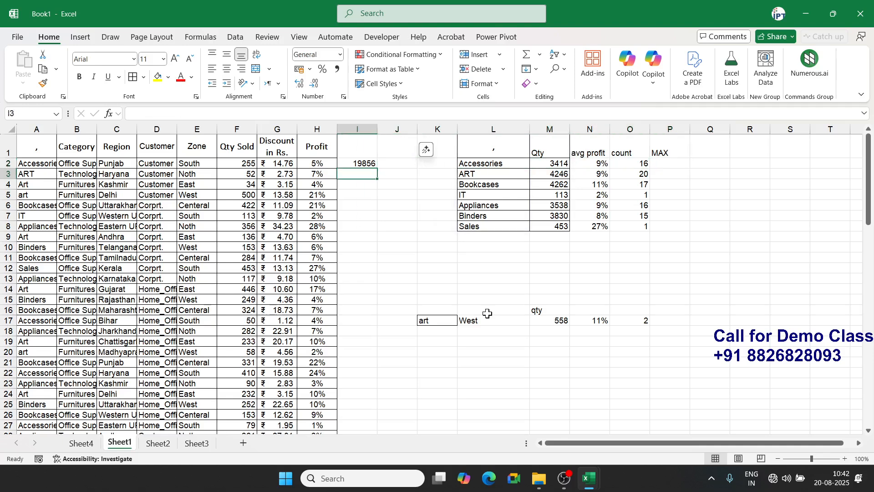
pyautogui.write('=max')
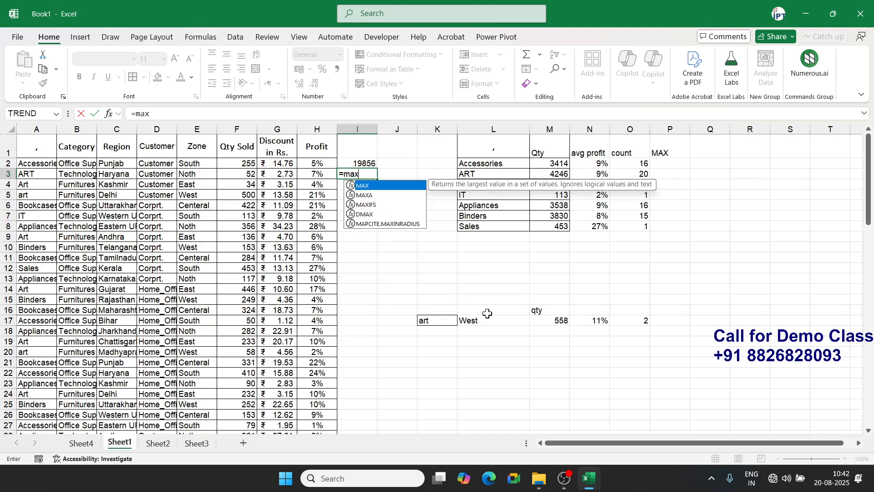
pyautogui.press('Tab')
pyautogui.press('Left')
pyautogui.press('Left')
pyautogui.press('Left')
pyautogui.press('Left')
pyautogui.press('Right')
pyautogui.press('Right')
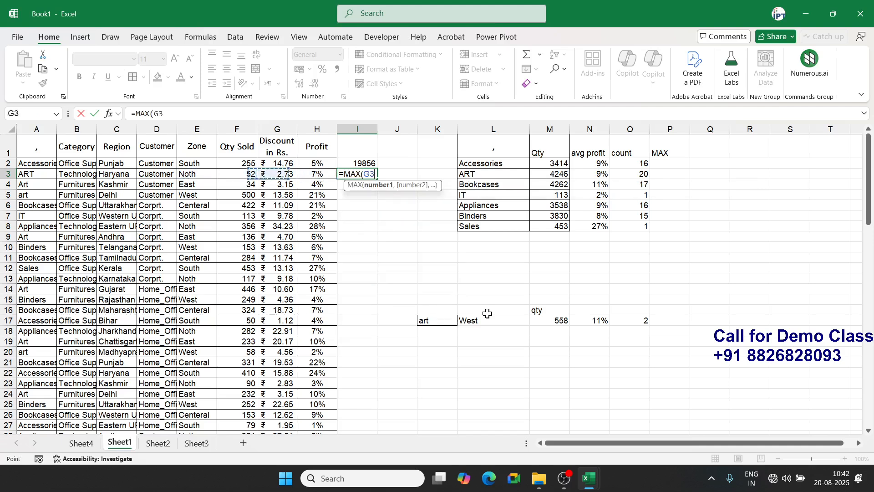
pyautogui.press('Left')
pyautogui.hotkey('ctrl', 'space')
pyautogui.hotkey('ctrl', 'Return')
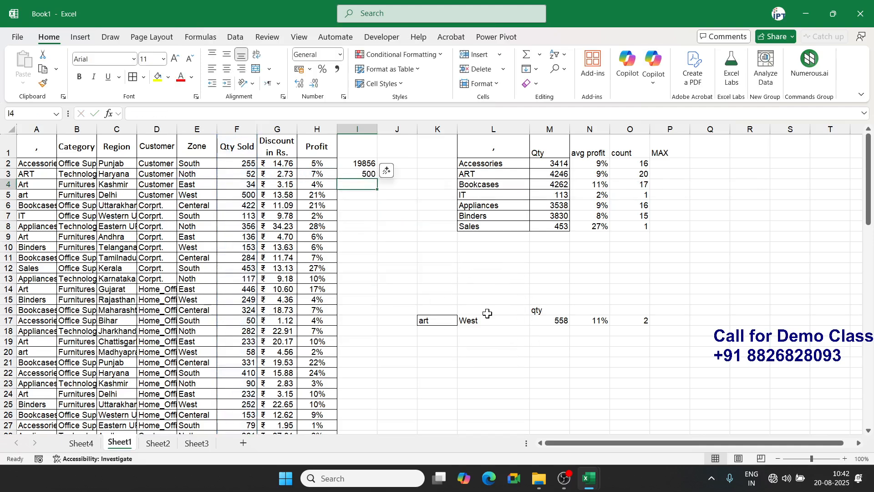
# - Select cell P2, the Accessories row's cell under the MAX header
pyautogui.press('Right')
pyautogui.press('Right')
pyautogui.press('Right')
pyautogui.press('Up')
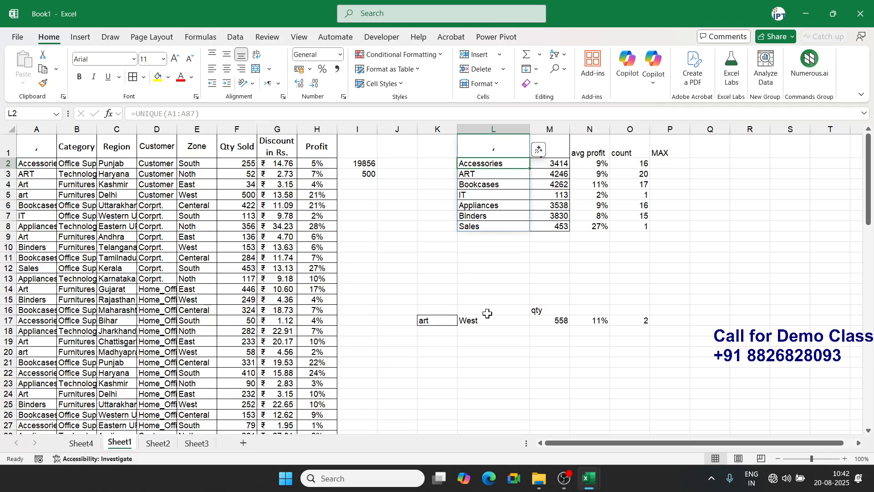
pyautogui.press('Right')
pyautogui.press('Right')
pyautogui.press('Right')
pyautogui.press('Right')
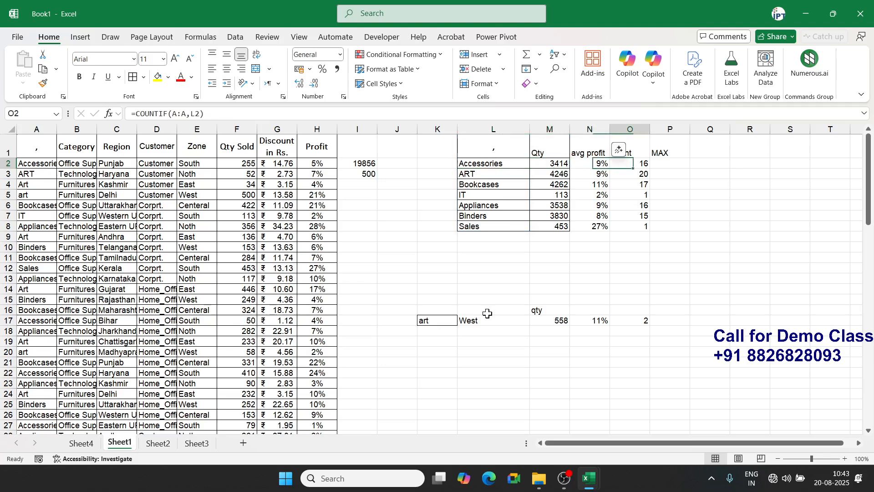
pyautogui.write('=av')
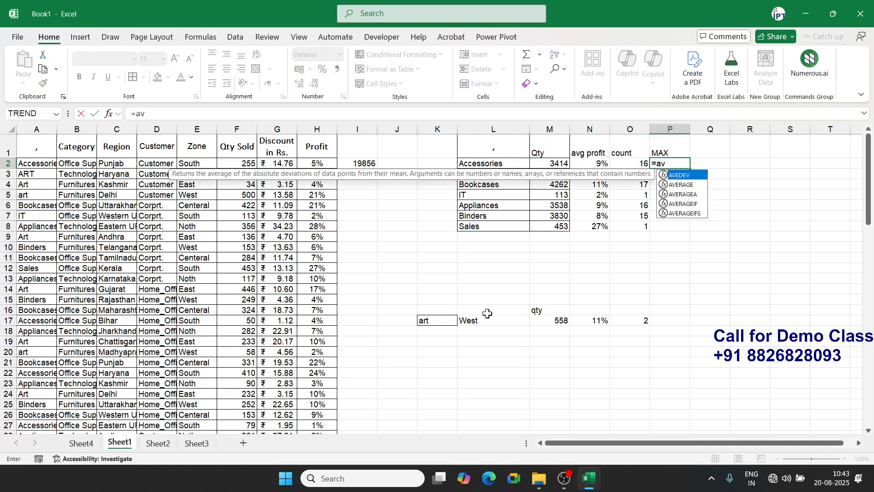
pyautogui.press('Down')
pyautogui.press('Down')
pyautogui.press('Down')
pyautogui.press('Down')
pyautogui.press('Up')
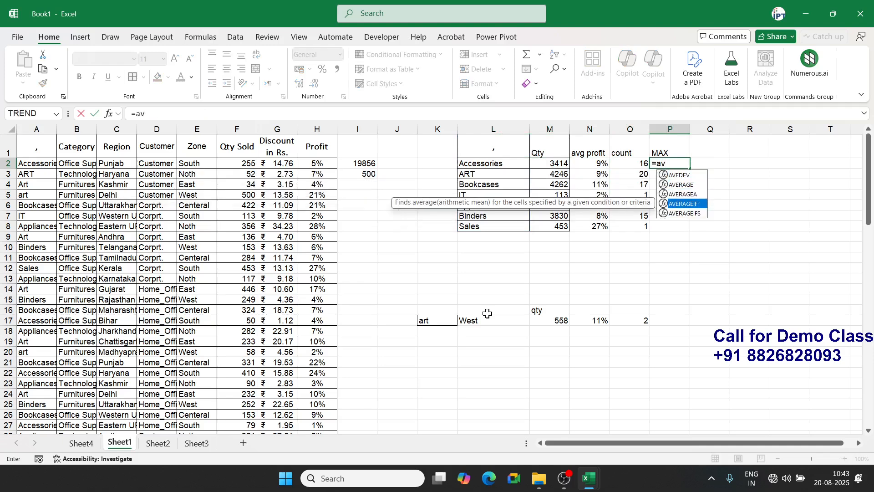
pyautogui.press('BackSpace')
pyautogui.press('BackSpace')
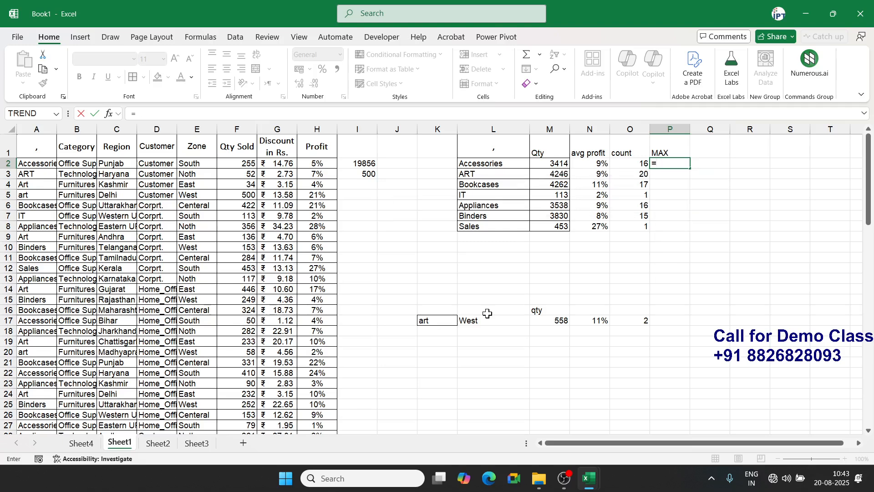
# - Calculate the highest quantity sold for Accessories in cell P2 with =MAXIFS(F:F,A:A,L2)
pyautogui.write('max')
pyautogui.press('Down')
pyautogui.press('Down')
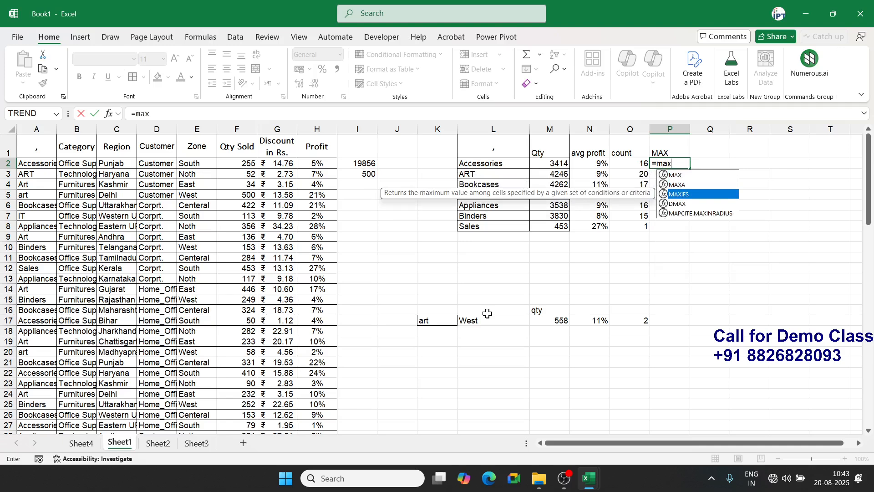
pyautogui.press('Tab')
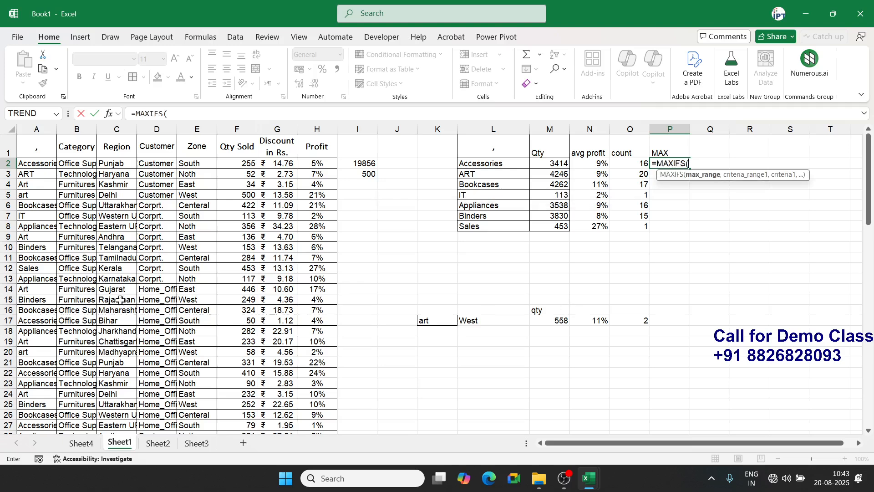
pyautogui.click(228, 131)
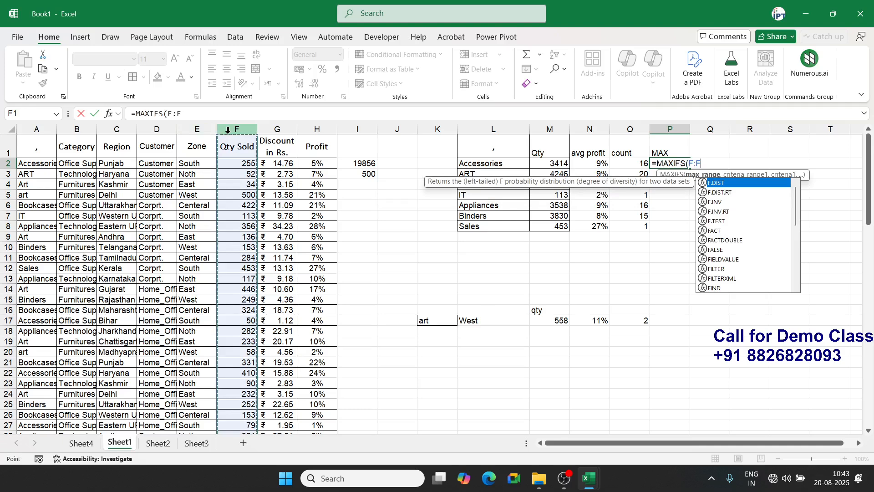
pyautogui.write(',')
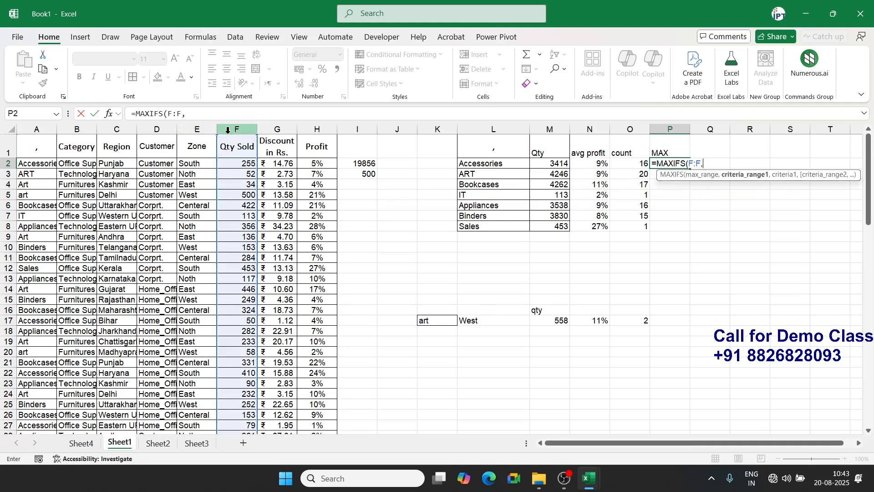
pyautogui.click(23, 126)
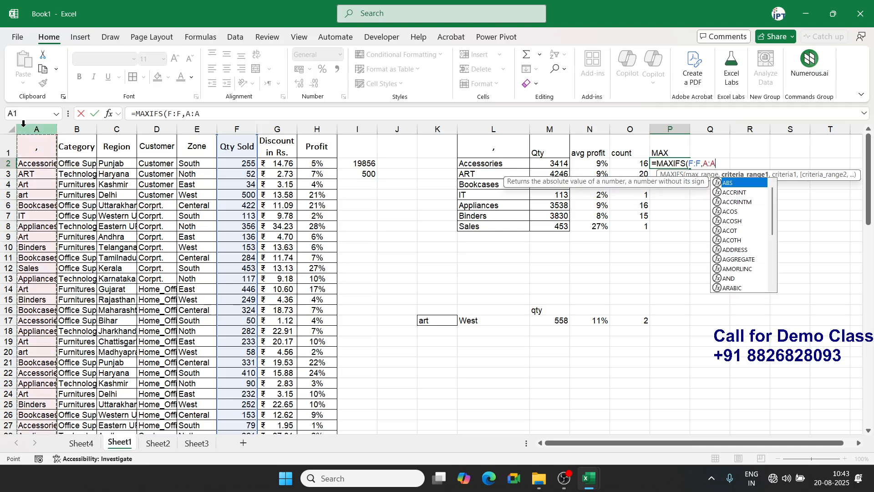
pyautogui.write(',')
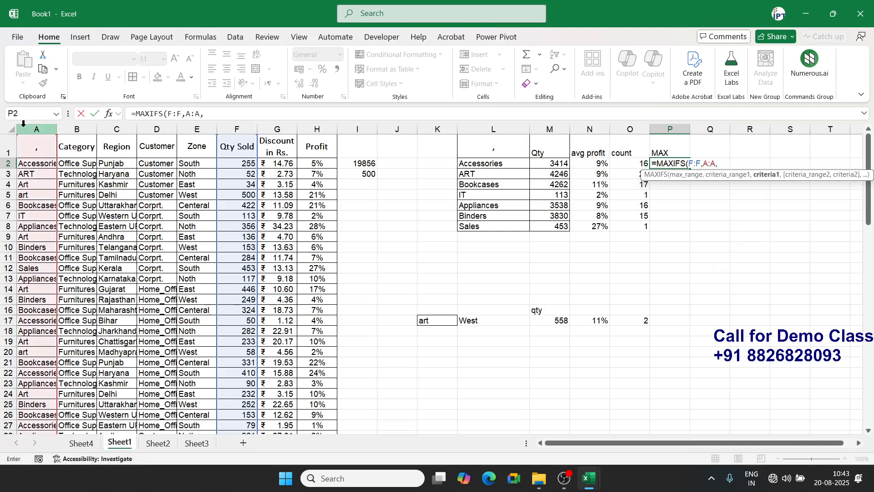
pyautogui.click(458, 166)
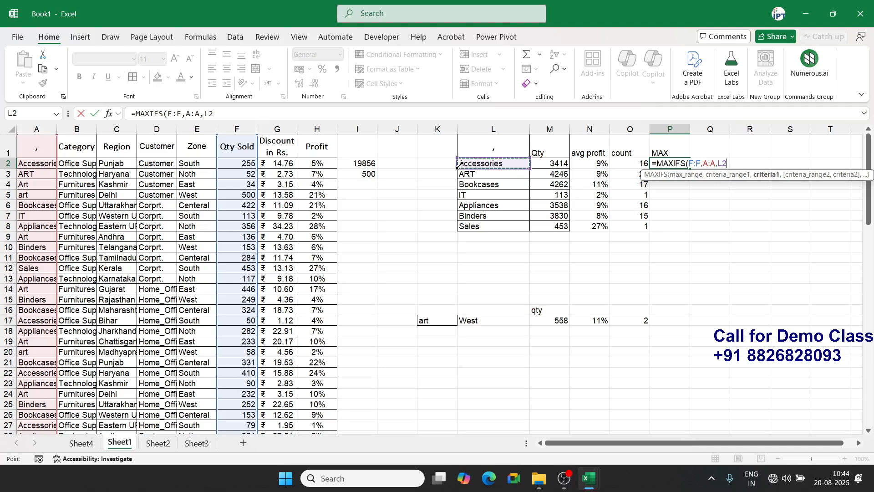
pyautogui.press('Return')
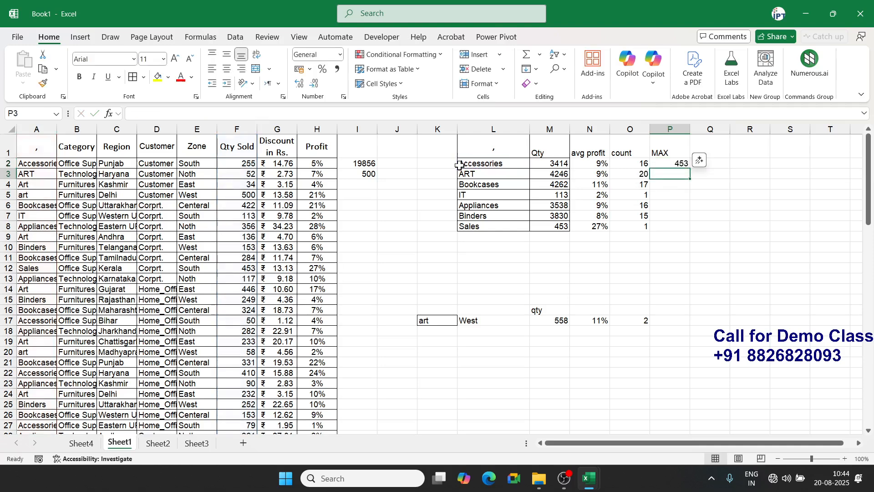
pyautogui.press('Up')
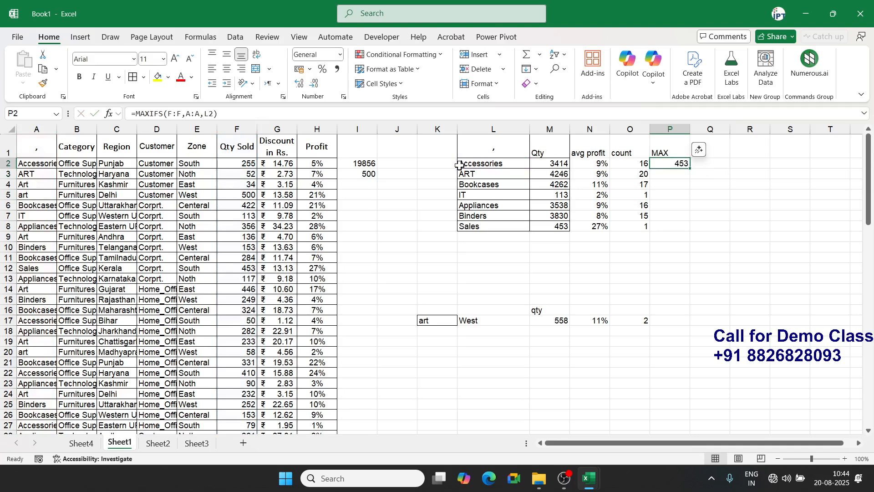
# - Fill the MAX formula down from P2 through P8 and add the header MIN in Q1
pyautogui.moveTo(688, 174); pyautogui.dragTo(683, 228)
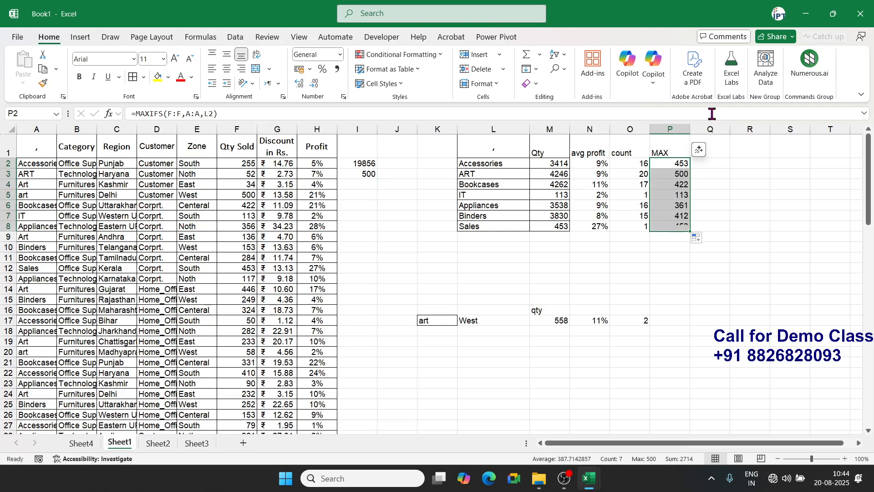
pyautogui.click(724, 148)
pyautogui.write('MIN')
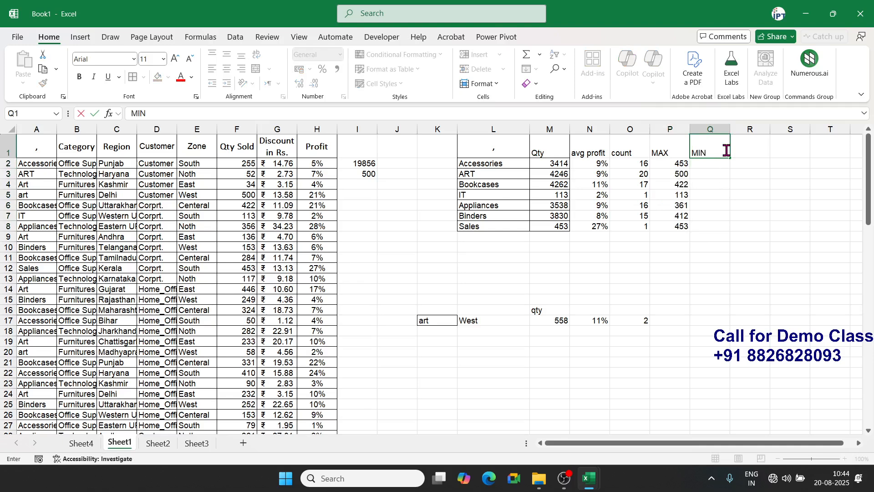
pyautogui.press('Tab')
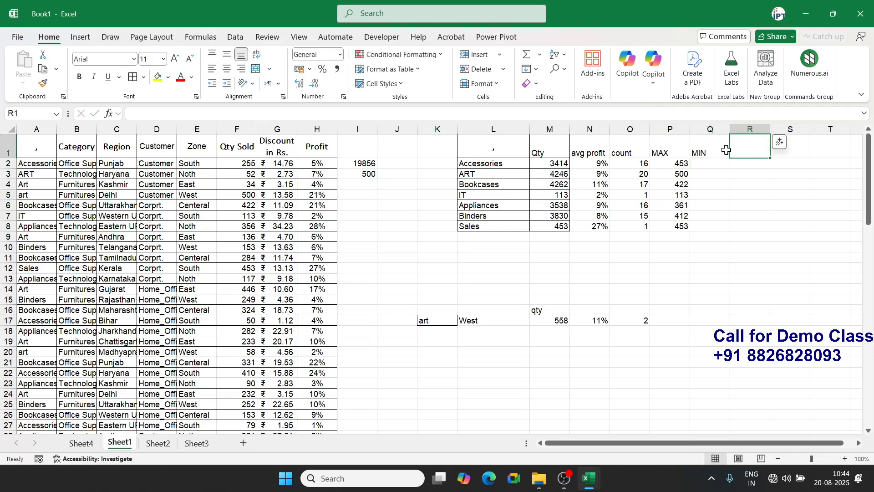
# - Enter =MINIFS(F:F,A:A,L2) in Q2 to get the minimum quantity sold for the first category
pyautogui.press('Return')
pyautogui.write('=m')
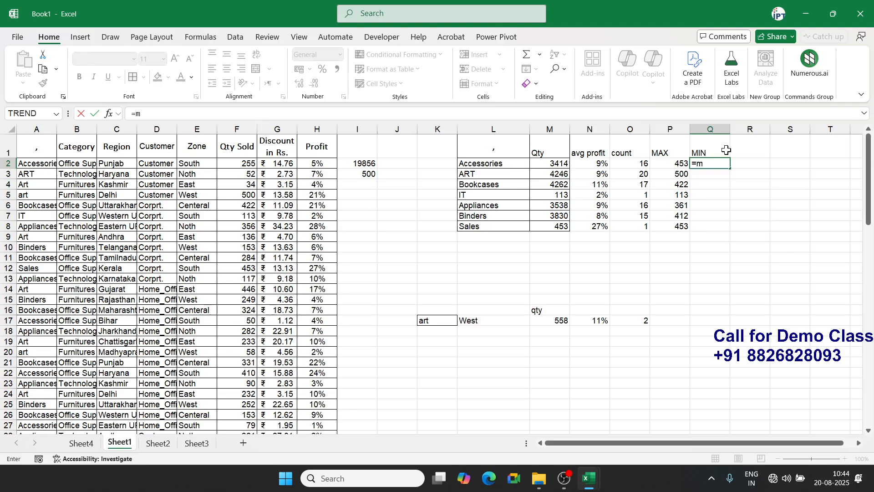
pyautogui.write('in')
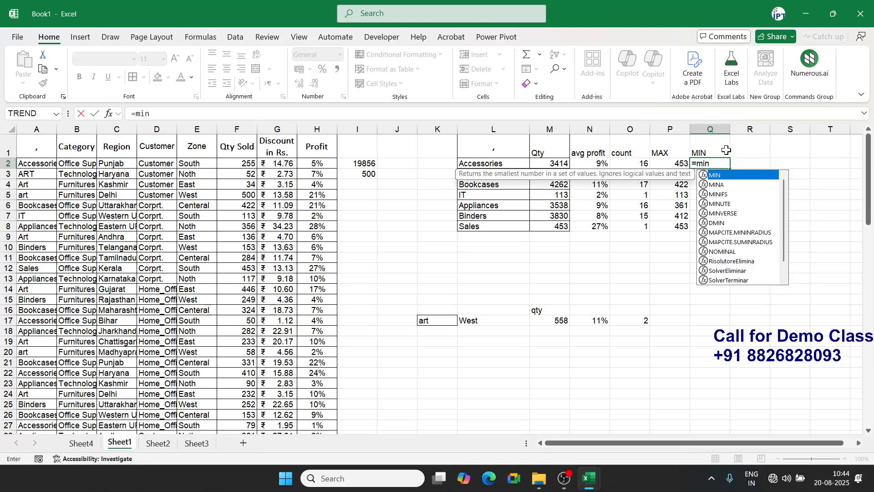
pyautogui.press('Down')
pyautogui.press('Down')
pyautogui.press('Tab')
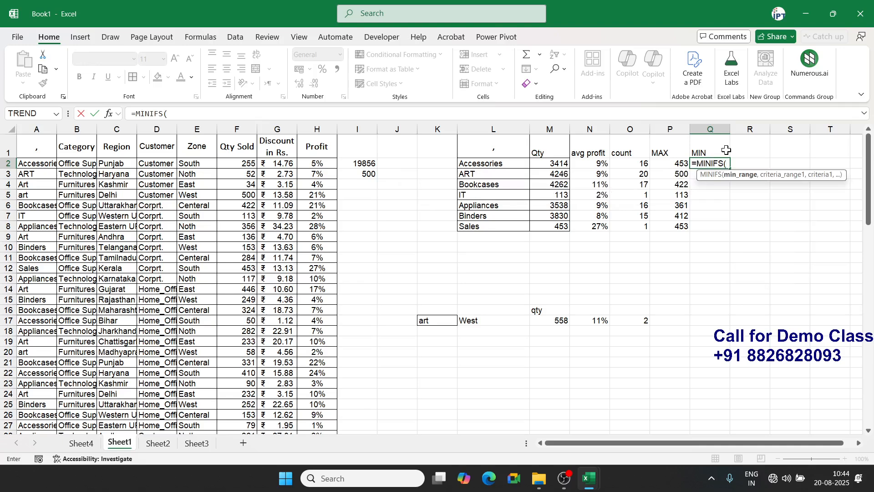
pyautogui.press('Left')
pyautogui.press('Left')
pyautogui.press('Left')
pyautogui.press('Left')
pyautogui.press('Left')
pyautogui.press('Left')
pyautogui.press('Left')
pyautogui.press('Left')
pyautogui.press('Left')
pyautogui.press('Left')
pyautogui.press('Left')
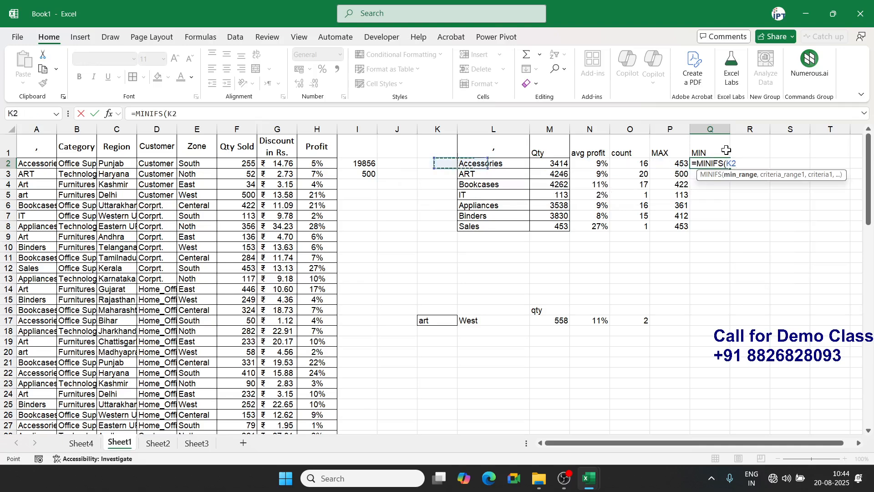
pyautogui.hotkey('ctrl', 'space')
pyautogui.write(',')
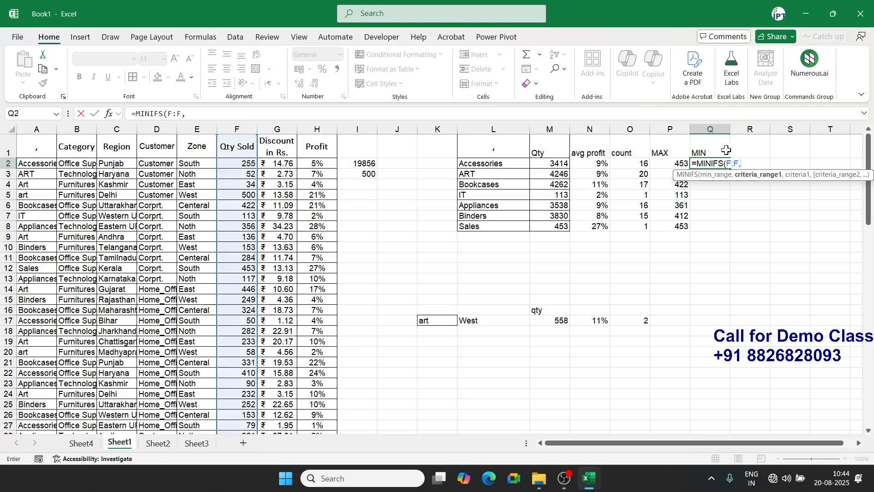
pyautogui.press('Left')
pyautogui.press('Left')
pyautogui.press('Left')
pyautogui.press('Left')
pyautogui.press('Left')
pyautogui.press('Left')
pyautogui.press('Left')
pyautogui.press('Left')
pyautogui.press('Left')
pyautogui.press('Left')
pyautogui.press('Left')
pyautogui.press('Left')
pyautogui.press('Left')
pyautogui.press('Left')
pyautogui.press('Left')
pyautogui.press('Left')
pyautogui.hotkey('ctrl', 'space')
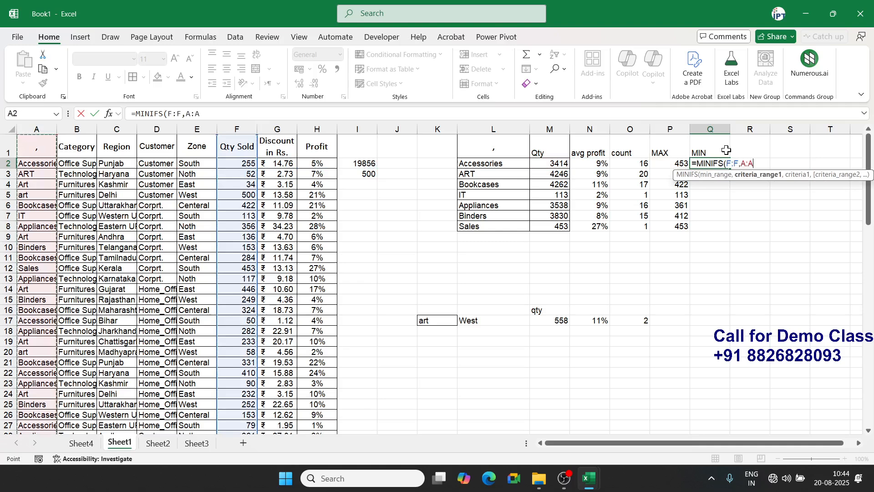
pyautogui.write(',')
pyautogui.press('Left')
pyautogui.press('Left')
pyautogui.press('Left')
pyautogui.press('Left')
pyautogui.press('Left')
pyautogui.press('Left')
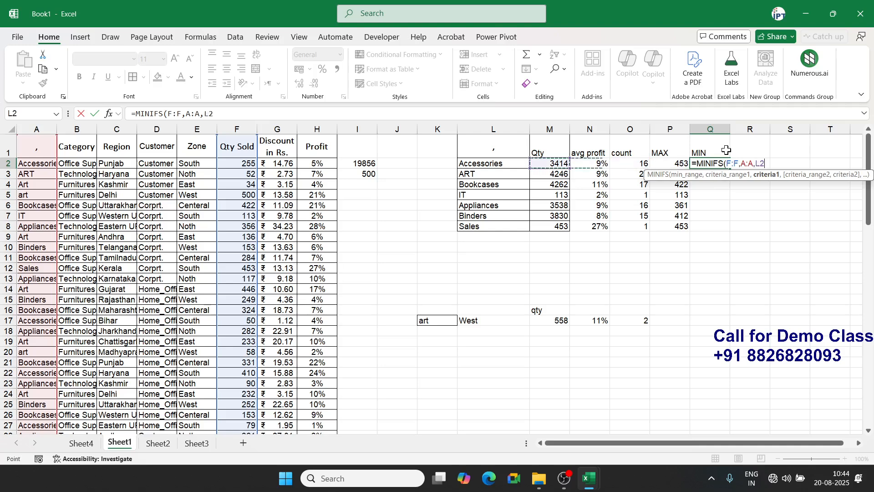
pyautogui.press('Right')
pyautogui.press('Return')
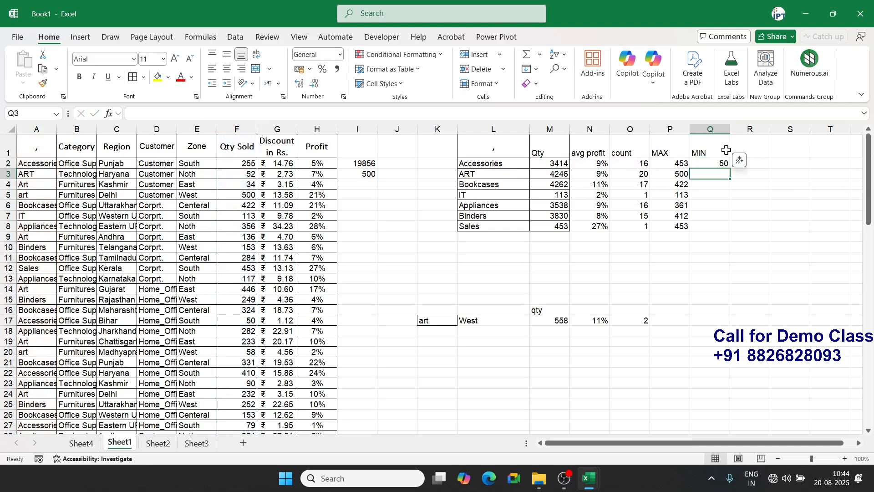
# - Fill the MINIFS formula from Q2 down through Q8
pyautogui.press('Up')
pyautogui.hotkey('shift', 'Down')
pyautogui.hotkey('shift', 'Down')
pyautogui.hotkey('shift', 'Down')
pyautogui.hotkey('shift', 'Down')
pyautogui.hotkey('shift', 'Down')
pyautogui.hotkey('shift', 'Down')
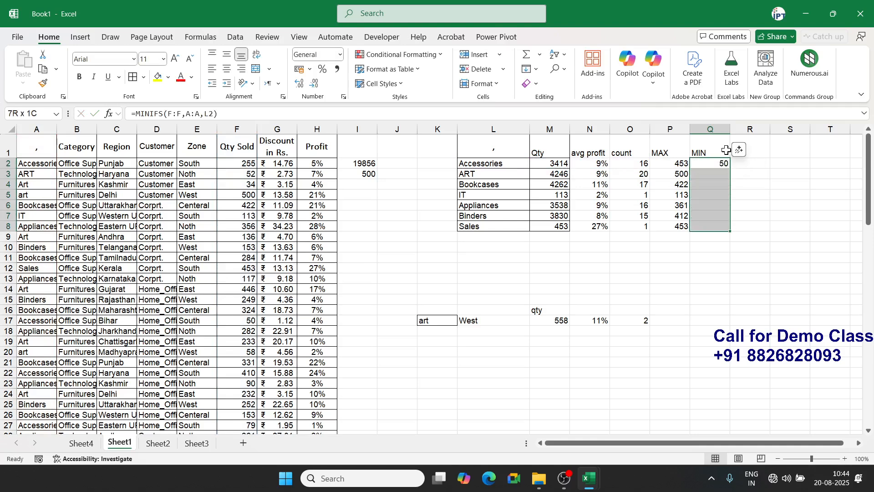
pyautogui.hotkey('ctrl', 'd')
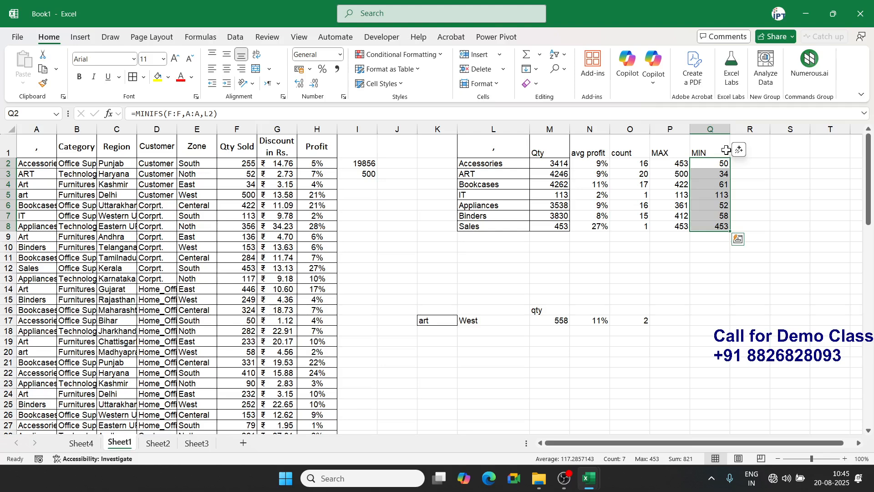
# - Switch to the Day-2-Function Part-2 workbook and copy the full table from ID to Zone on the Data sheet
pyautogui.hotkey('alt', 'Tab')
pyautogui.hotkey('alt', 'Tab')
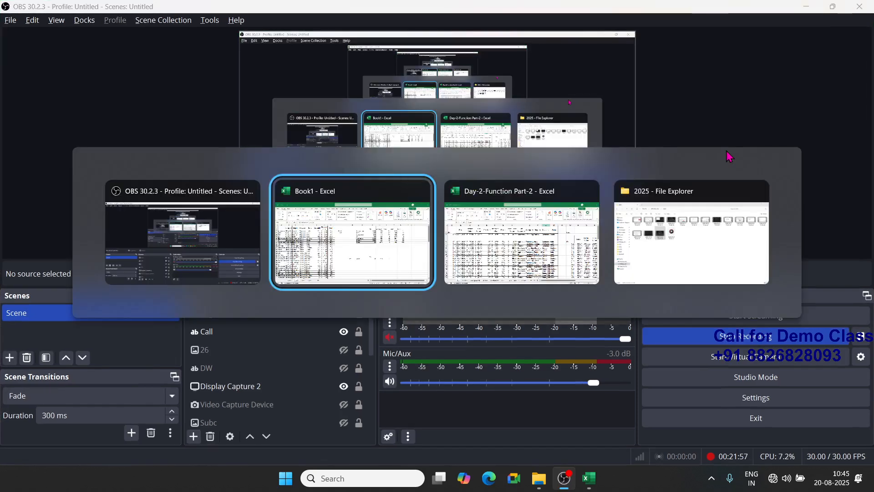
pyautogui.hotkey('alt', 'Tab')
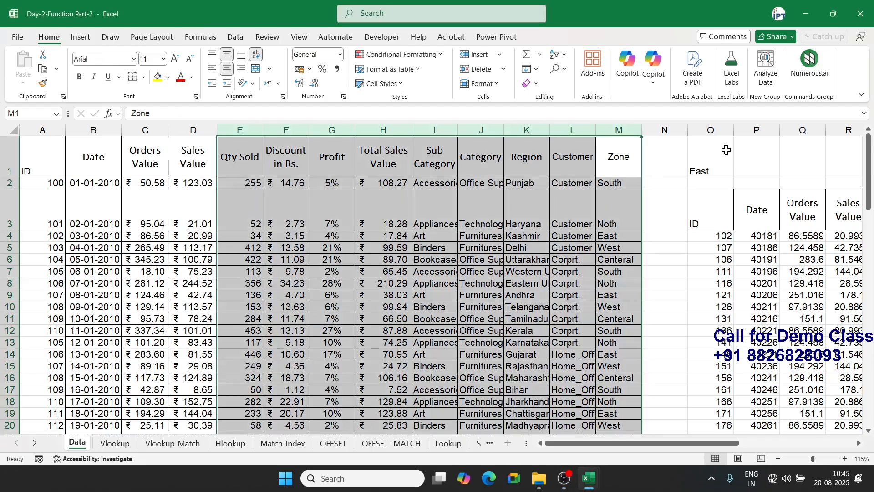
pyautogui.hotkey('ctrl', 'Left')
pyautogui.hotkey('ctrl', 'shift', 'Right')
pyautogui.hotkey('ctrl', 'shift', 'Down')
pyautogui.hotkey('ctrl', 'c')
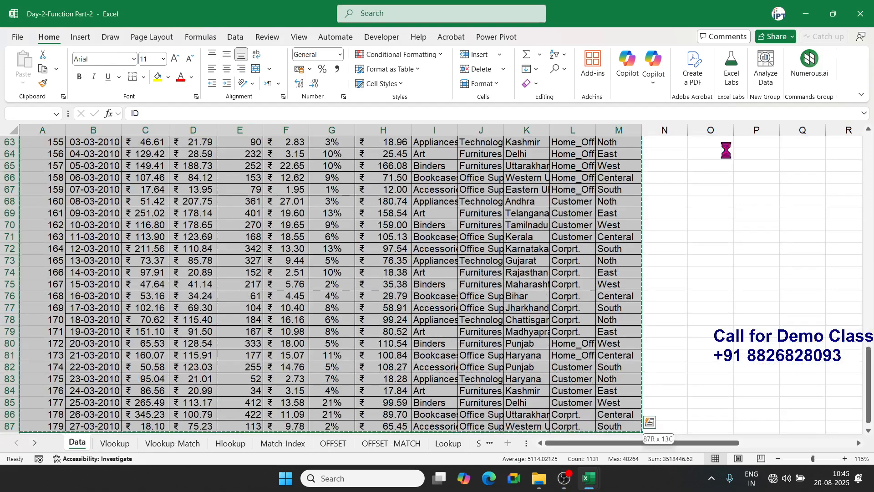
# - Paste the copied table into A1 of a new workbook and autofit the Date column
pyautogui.hotkey('ctrl', 'n')
pyautogui.hotkey('ctrl', 'v')
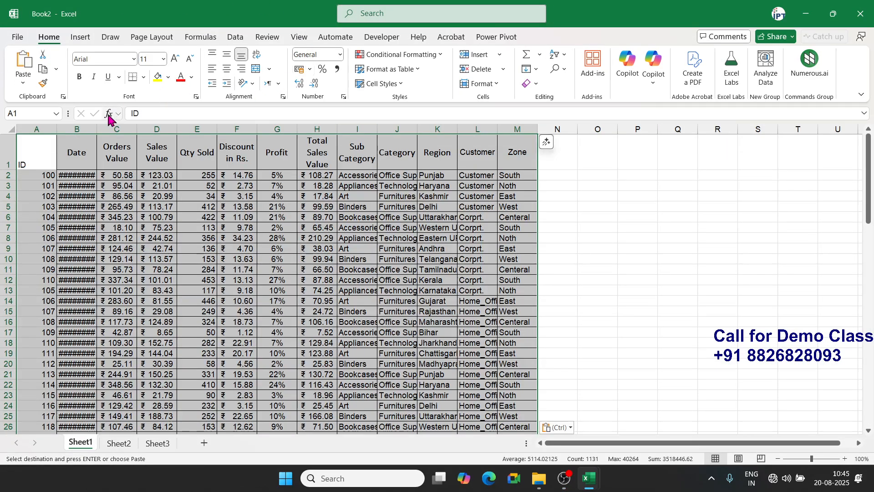
pyautogui.click(95, 139)
pyautogui.doubleClick(96, 133)
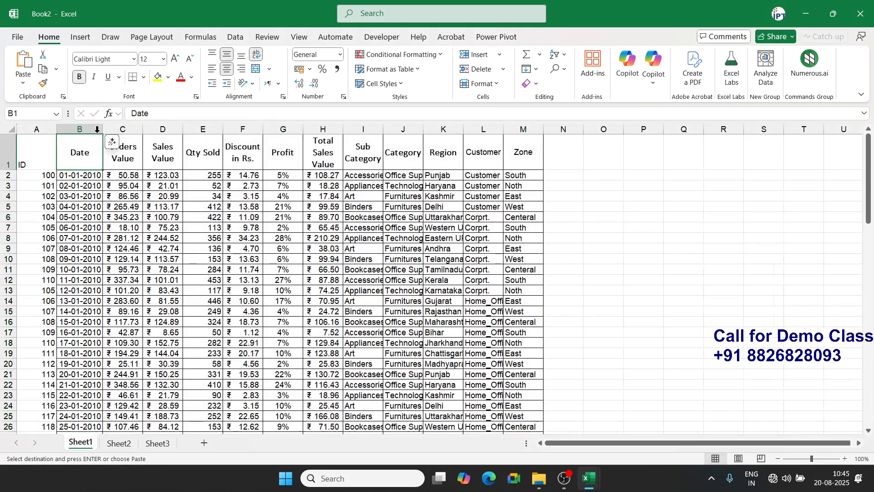
# - Replace every 2010 with 2025 in the Date column
pyautogui.click(93, 126)
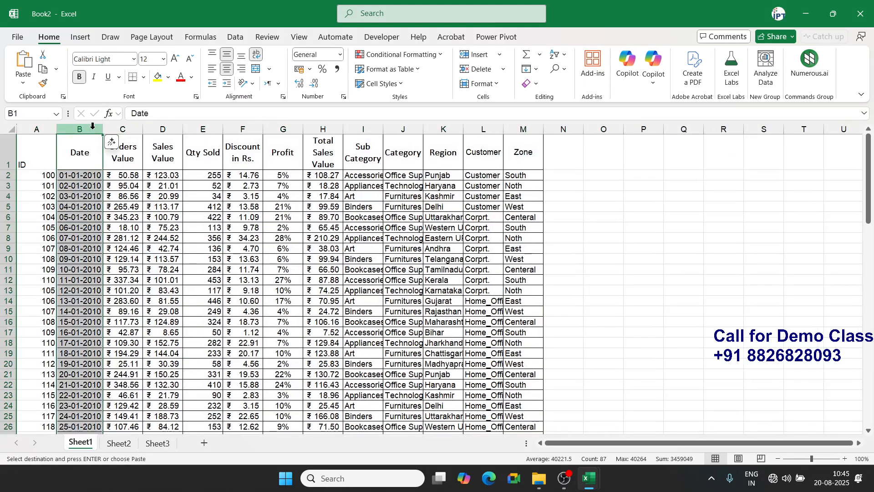
pyautogui.hotkey('ctrl', 'f')
pyautogui.write('2010')
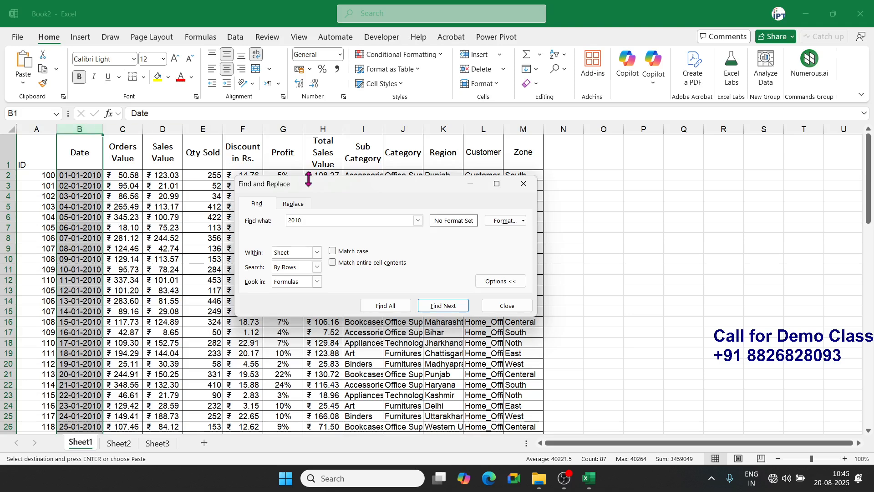
pyautogui.click(295, 203)
pyautogui.click(307, 233)
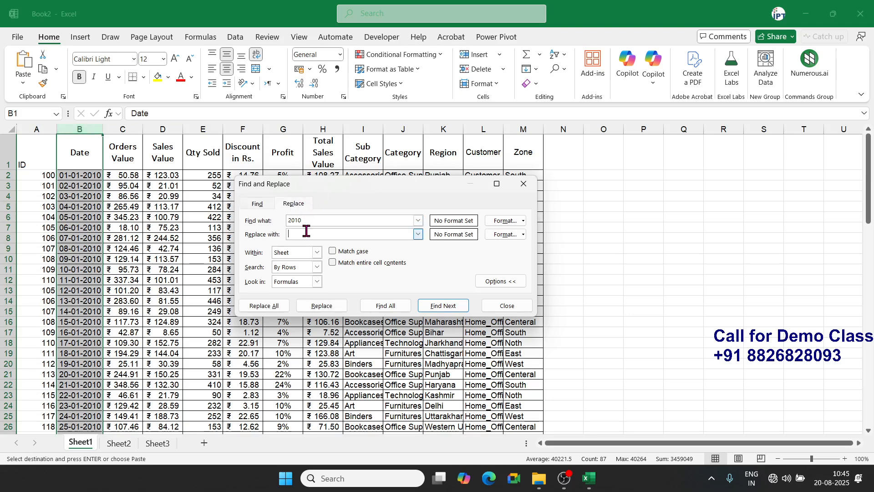
pyautogui.write('2025')
pyautogui.click(268, 310)
pyautogui.click(458, 275)
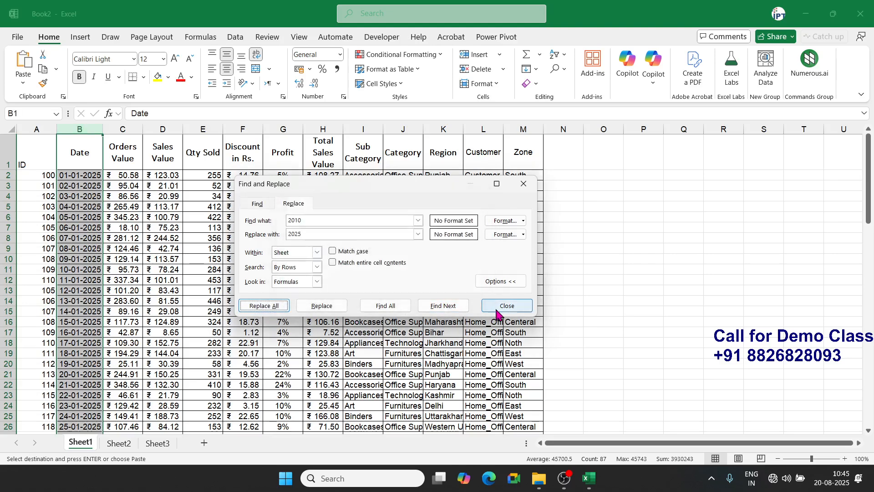
pyautogui.click(506, 306)
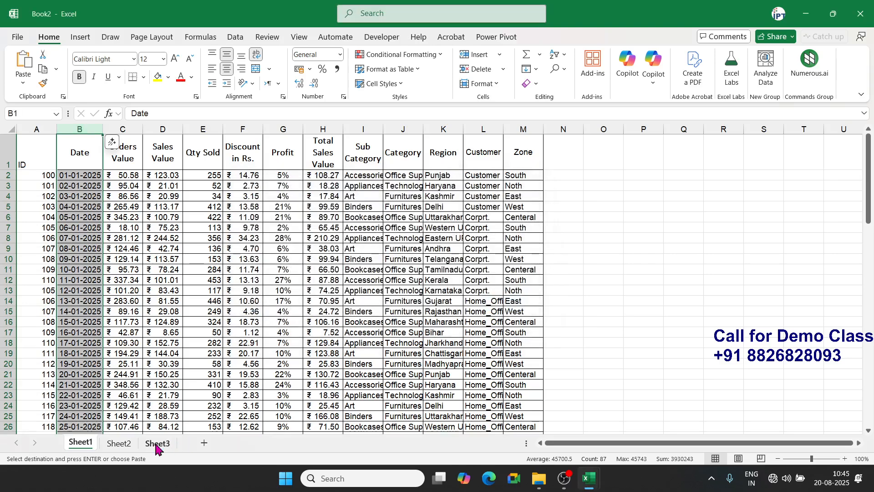
# - Rename Sheet1 as Data and Sheet2 as Report
pyautogui.doubleClick(75, 443)
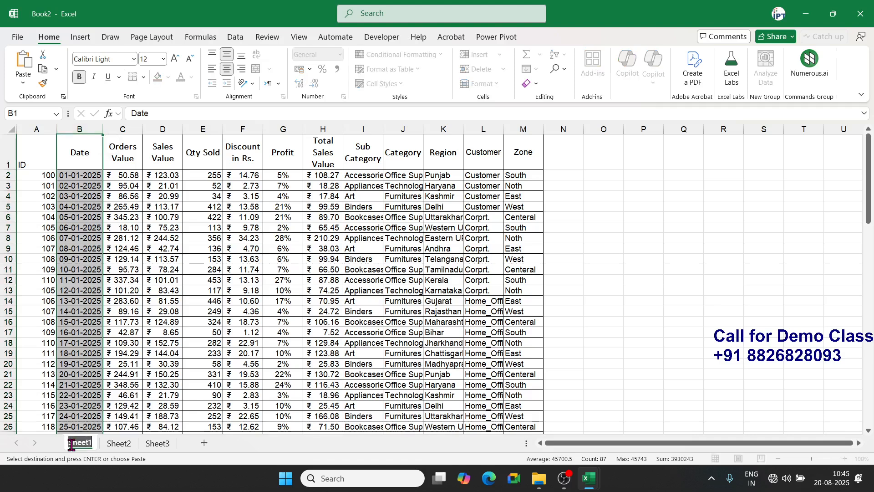
pyautogui.press('BackSpace')
pyautogui.write('Data')
pyautogui.click(137, 396)
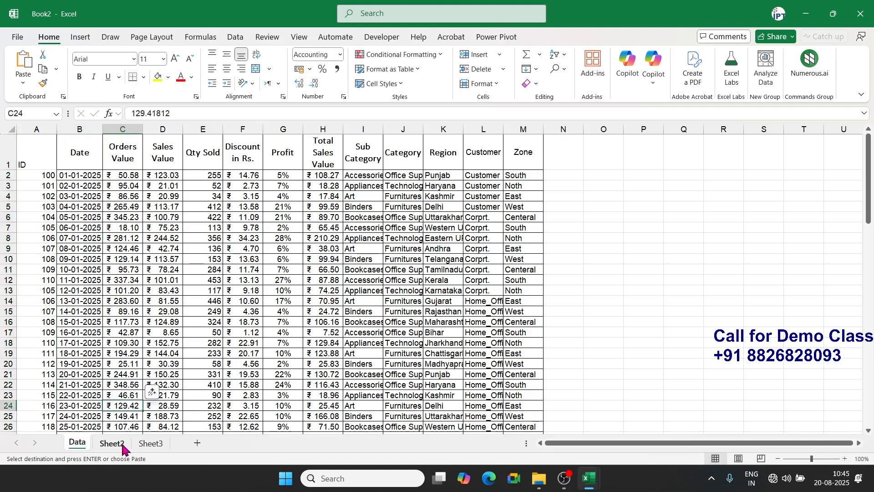
pyautogui.doubleClick(121, 443)
pyautogui.write('Report')
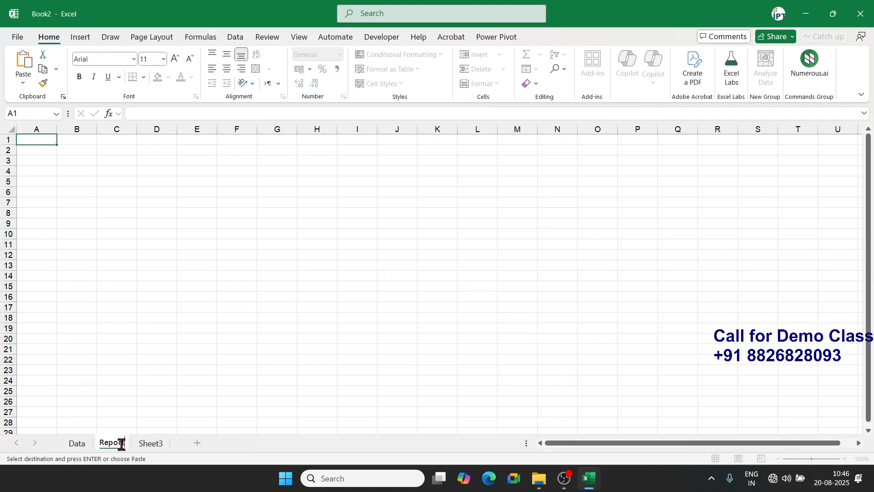
pyautogui.press('Return')
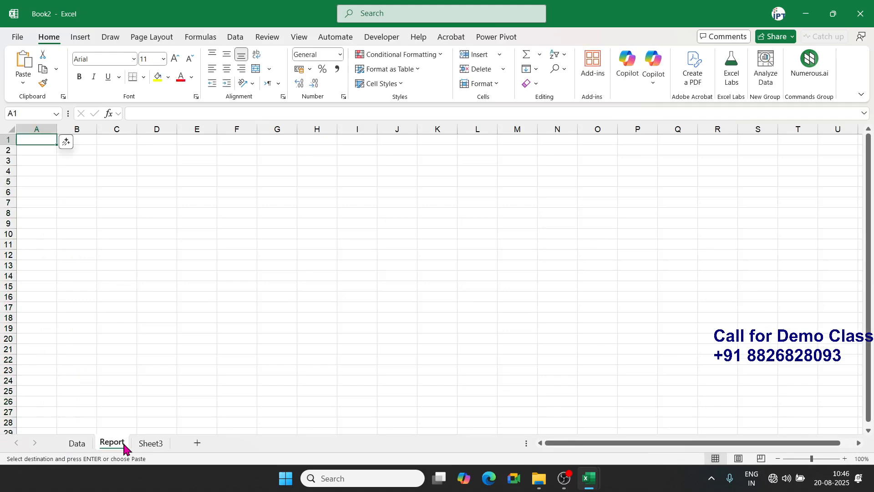
pyautogui.click(401, 245)
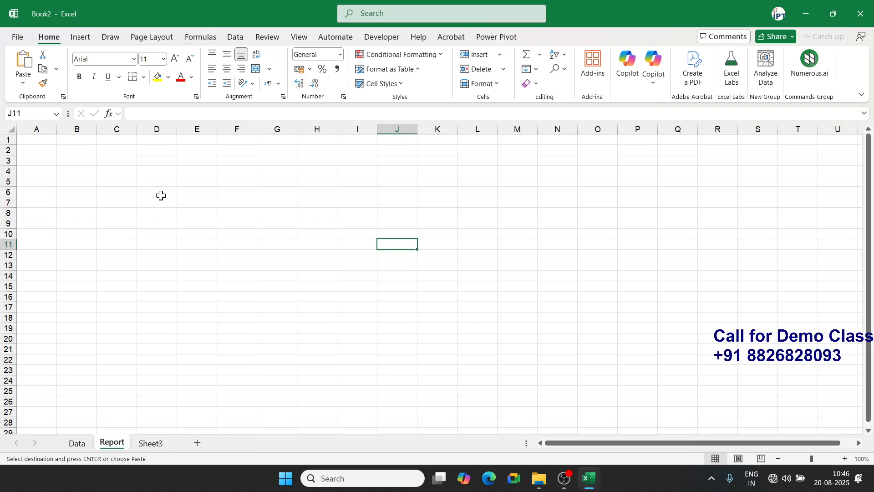
pyautogui.moveTo(145, 163); pyautogui.dragTo(522, 320)
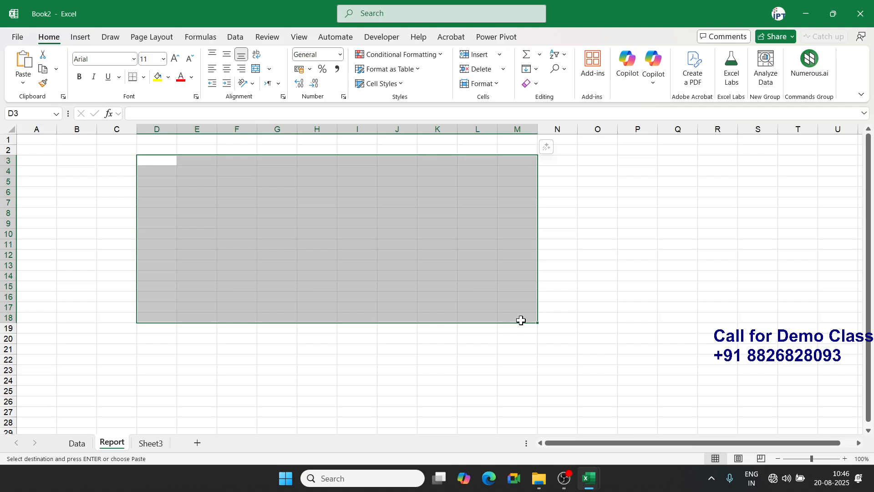
pyautogui.click(303, 225)
# - Hide the gridlines on the Report sheet
pyautogui.click(159, 39)
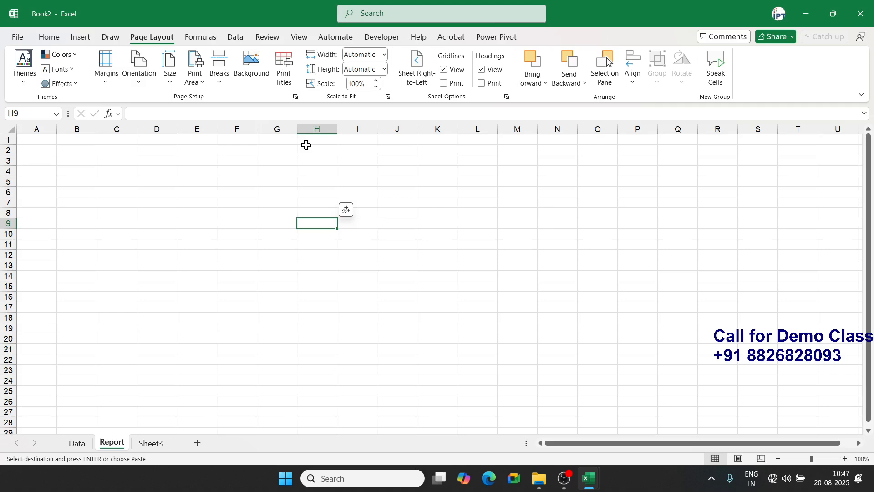
pyautogui.click(240, 192)
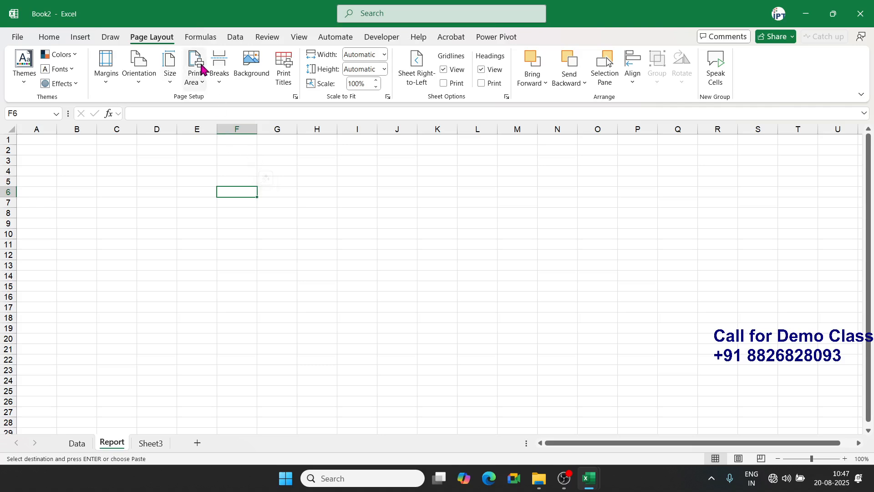
pyautogui.click(154, 35)
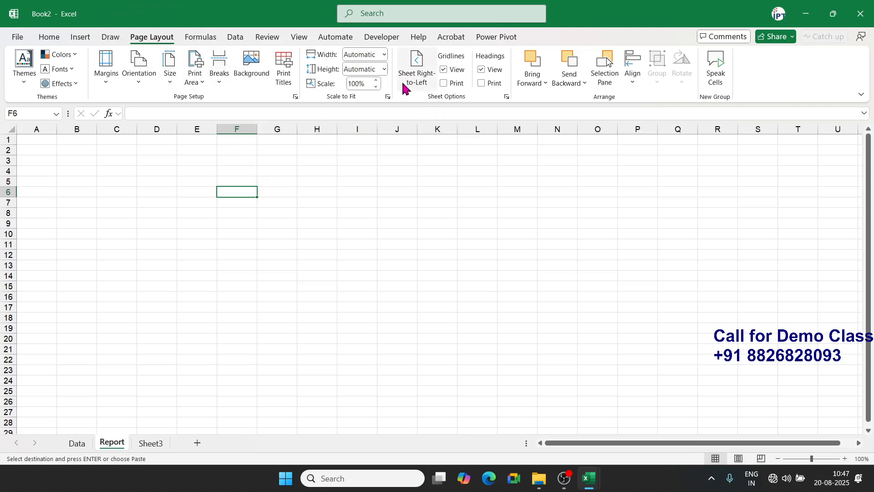
pyautogui.click(445, 70)
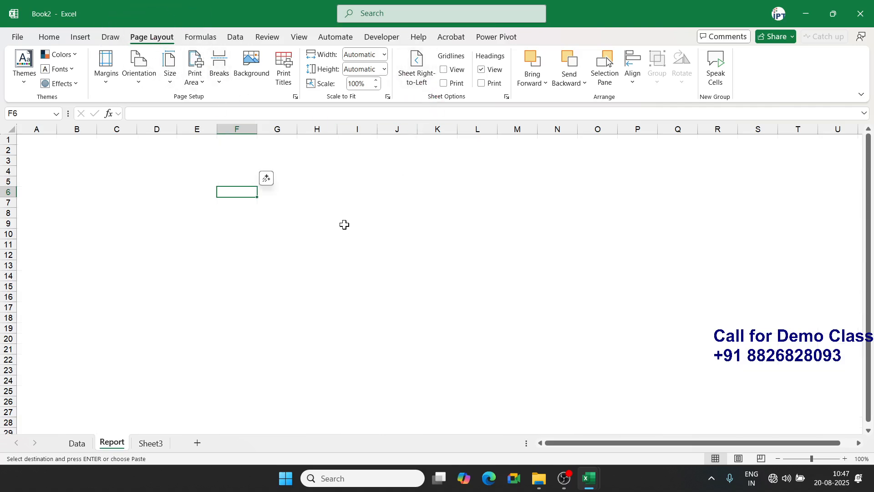
# - Merge and centre the range B2:I5 on the Report sheet for a title block
pyautogui.click(168, 191)
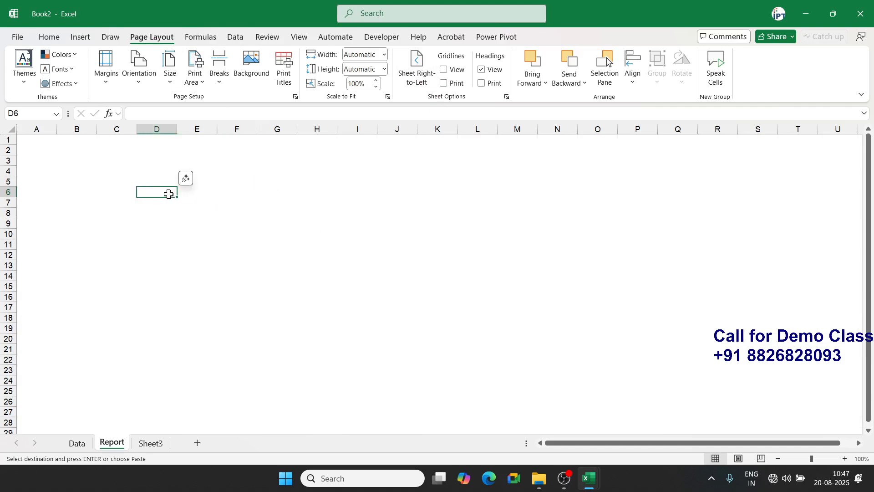
pyautogui.moveTo(90, 147); pyautogui.dragTo(361, 181)
pyautogui.click(50, 37)
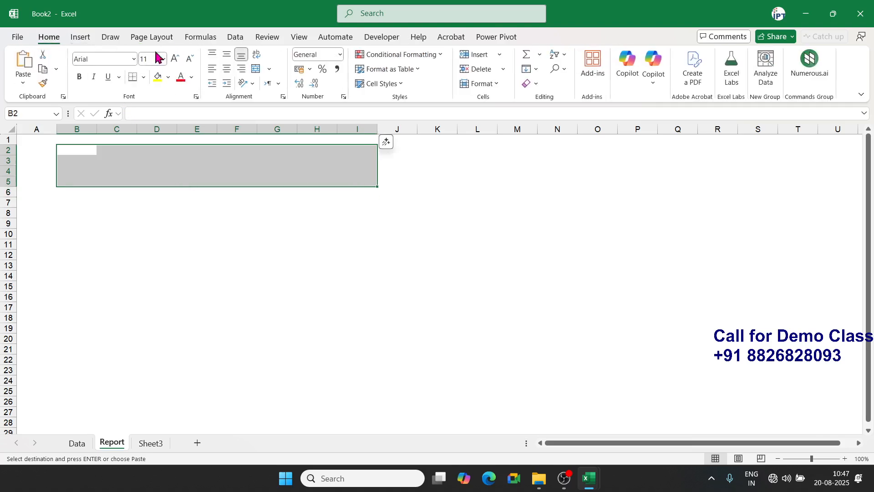
pyautogui.click(251, 67)
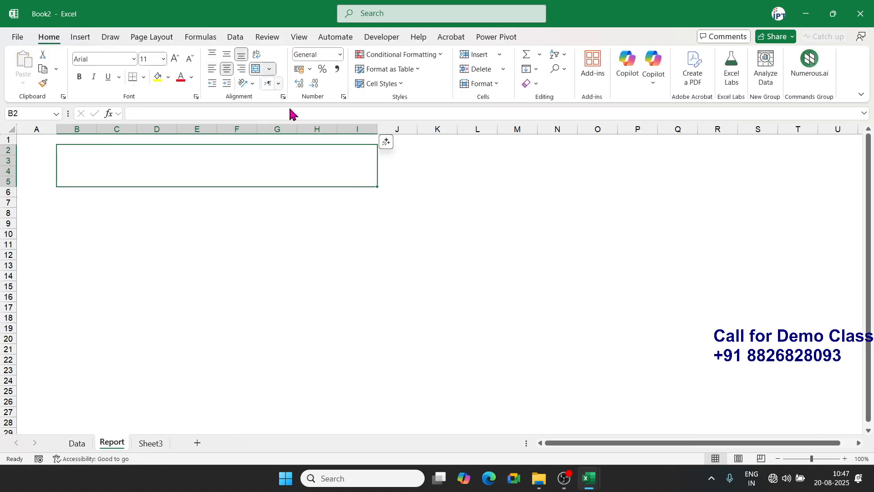
# - Enter the title "Sales Report -2025" in the merged block
pyautogui.write('Sales')
pyautogui.press('Return')
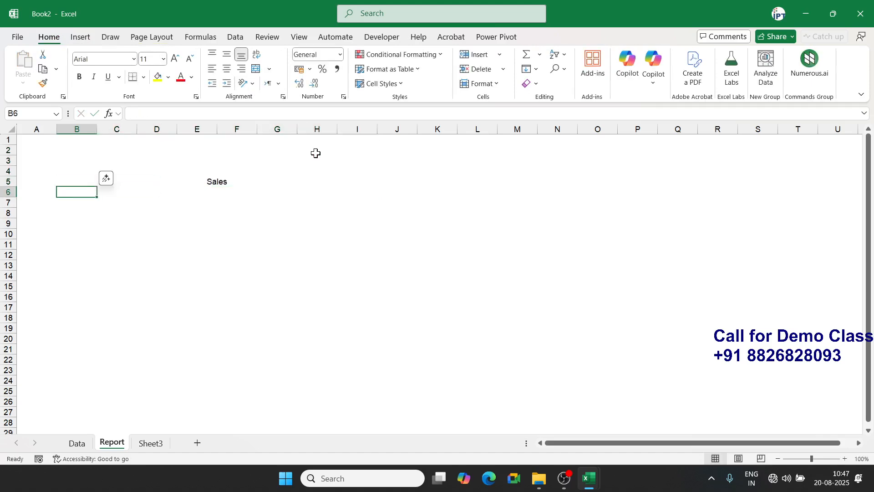
pyautogui.press('Right')
pyautogui.press('Up')
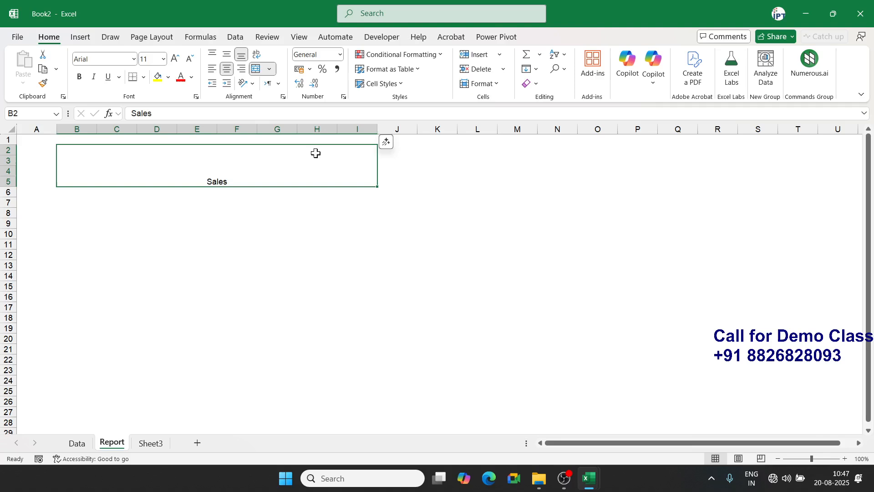
pyautogui.press('F2')
pyautogui.press('BackSpace')
pyautogui.write('s Repo')
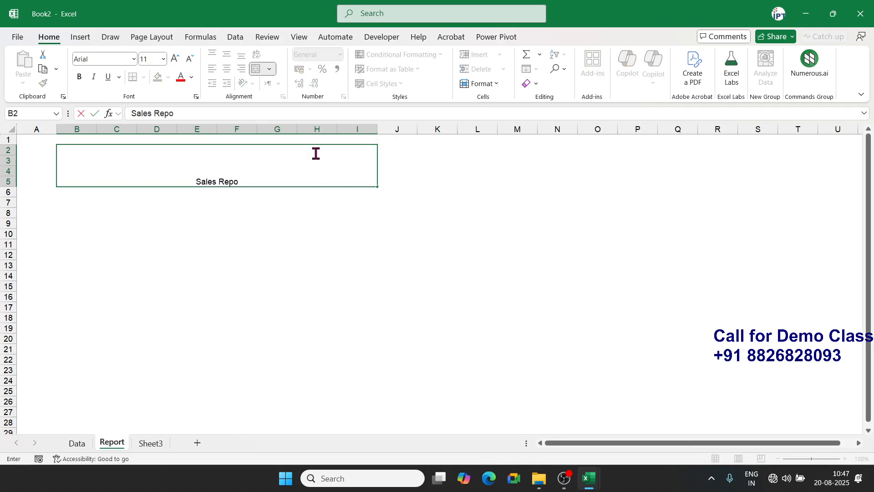
pyautogui.write('rt -2025')
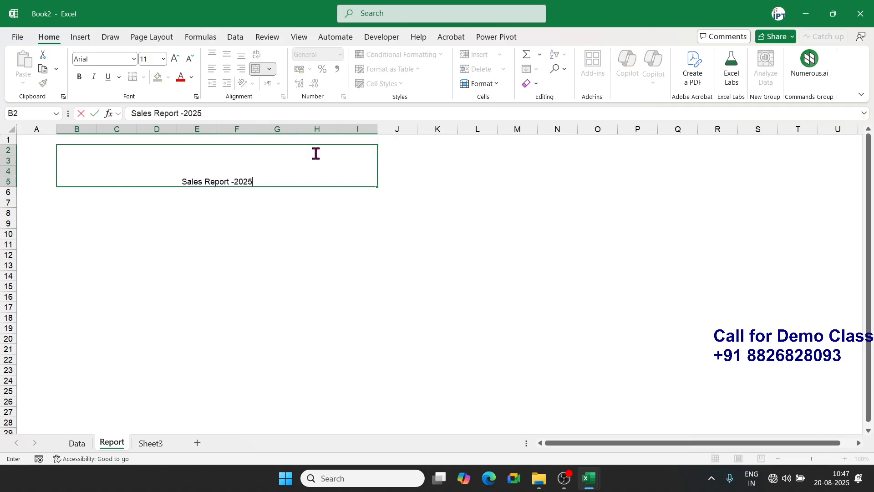
pyautogui.press('Return')
pyautogui.press('Up')
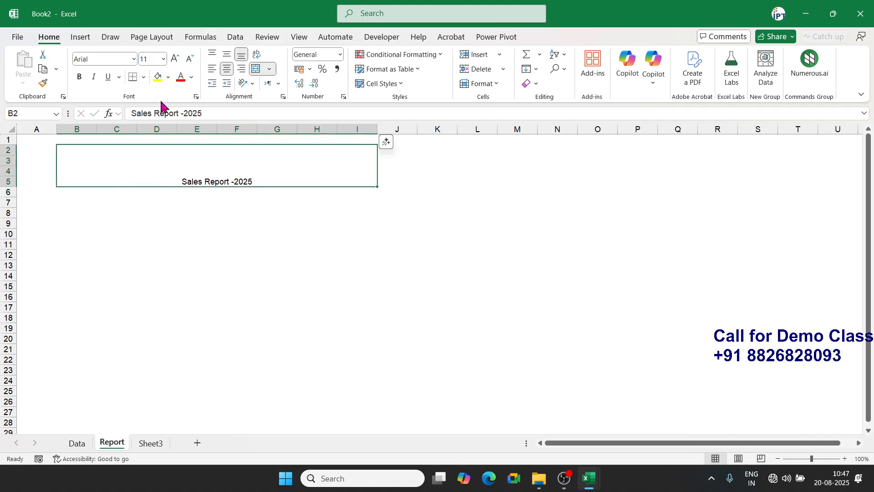
# - Enlarge the report title's font to size 28
pyautogui.click(172, 61)
pyautogui.click(172, 62)
pyautogui.click(172, 61)
pyautogui.click(172, 61)
pyautogui.click(172, 62)
pyautogui.click(172, 62)
pyautogui.click(172, 61)
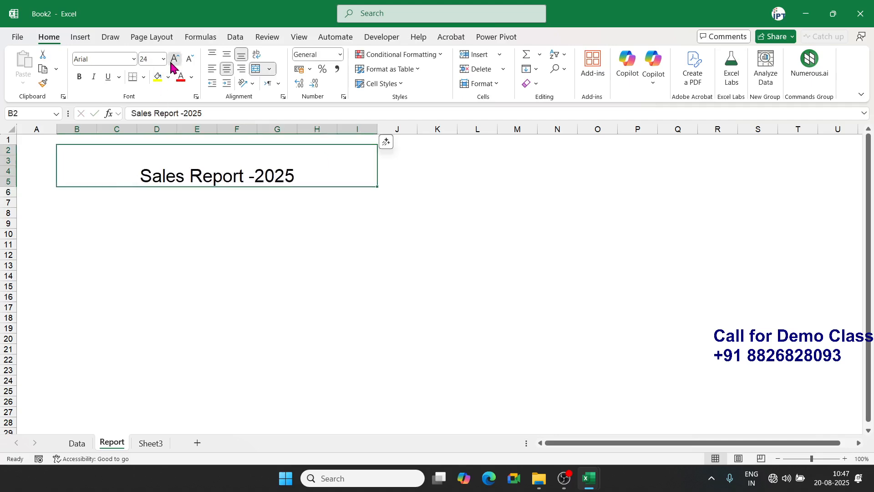
pyautogui.click(174, 58)
pyautogui.click(174, 59)
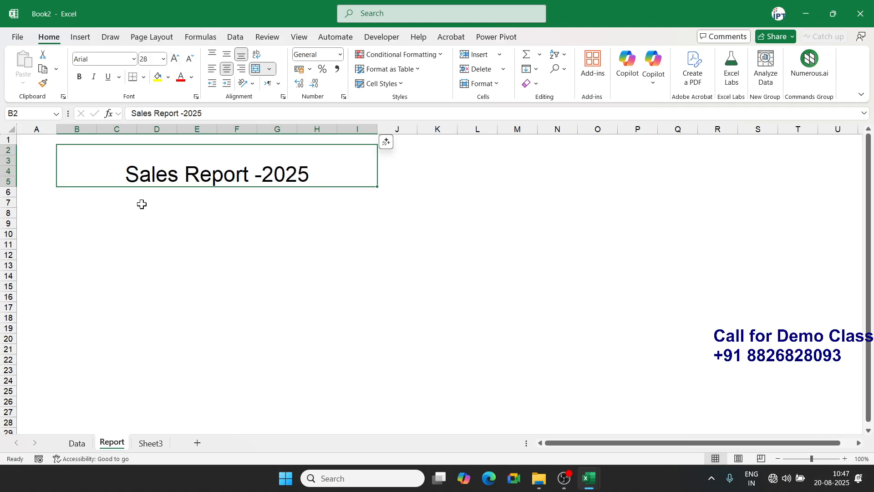
# - Check the column headings on the Data sheet and enter the label "Sord Qty" in C8 of the Report sheet
pyautogui.click(101, 212)
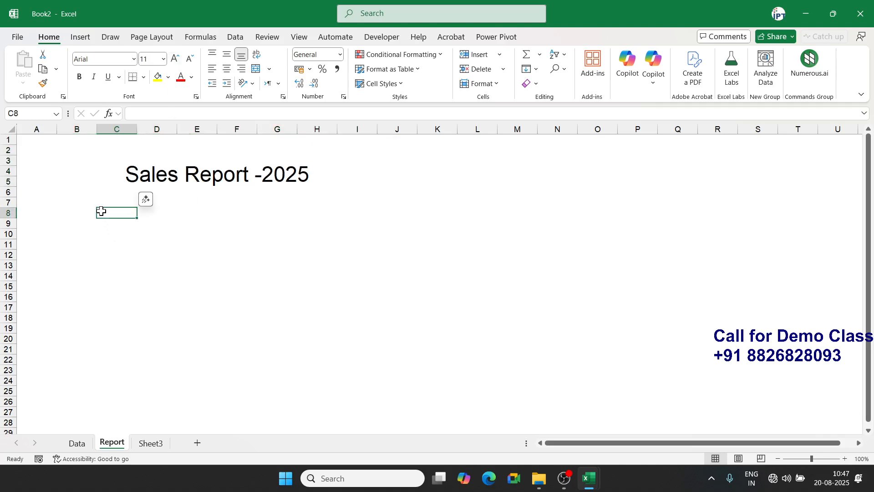
pyautogui.click(76, 443)
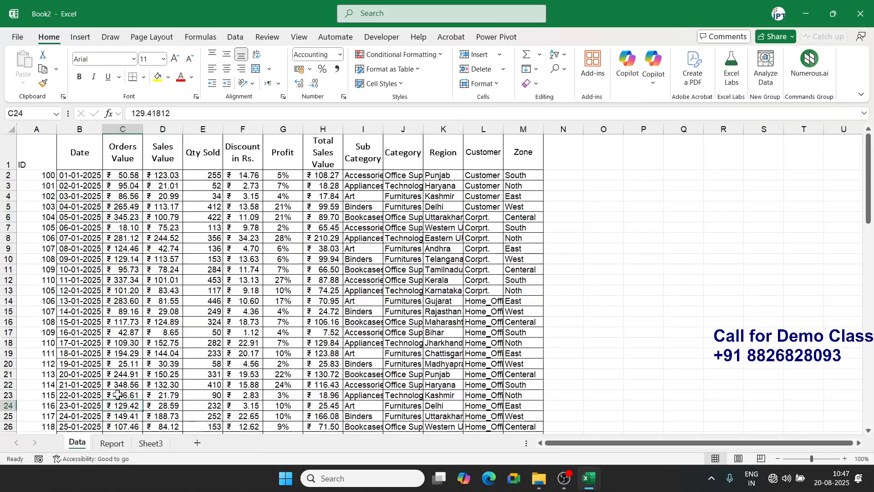
pyautogui.click(133, 158)
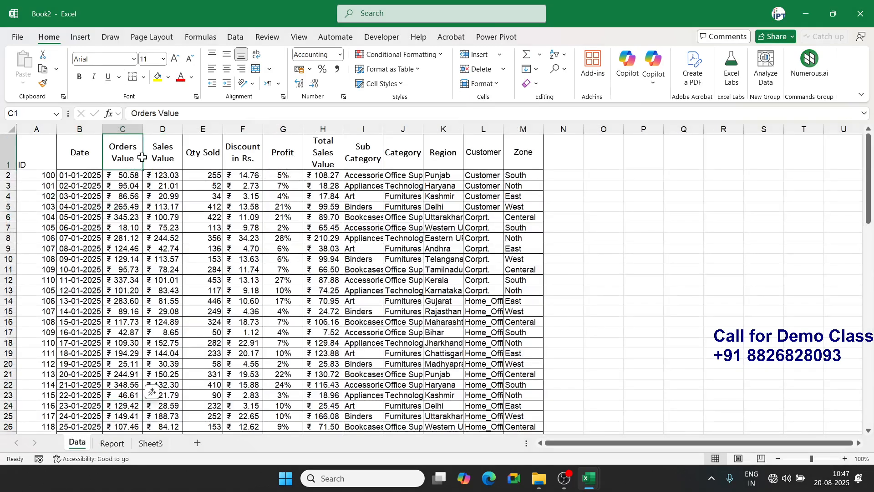
pyautogui.click(117, 444)
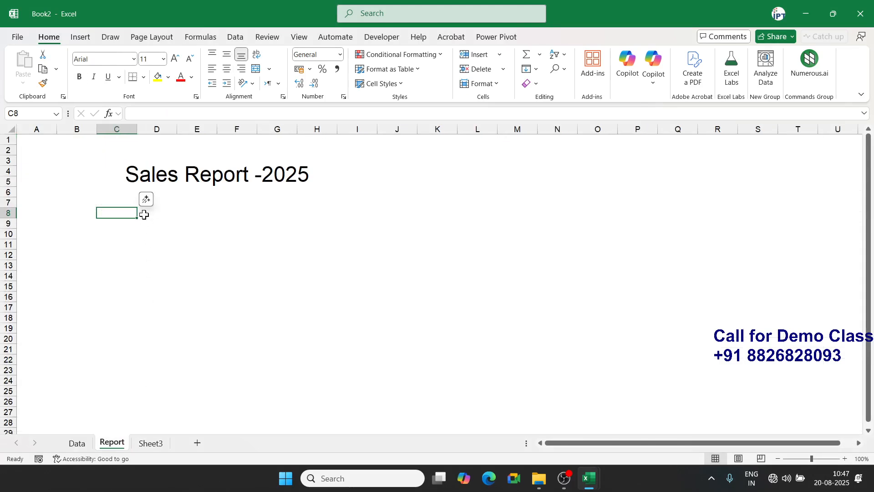
pyautogui.write('Sord Qty')
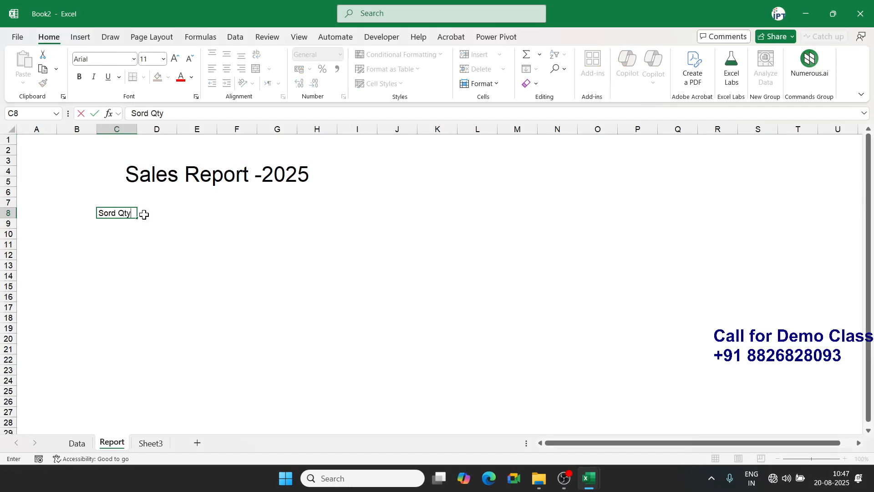
pyautogui.press('Return')
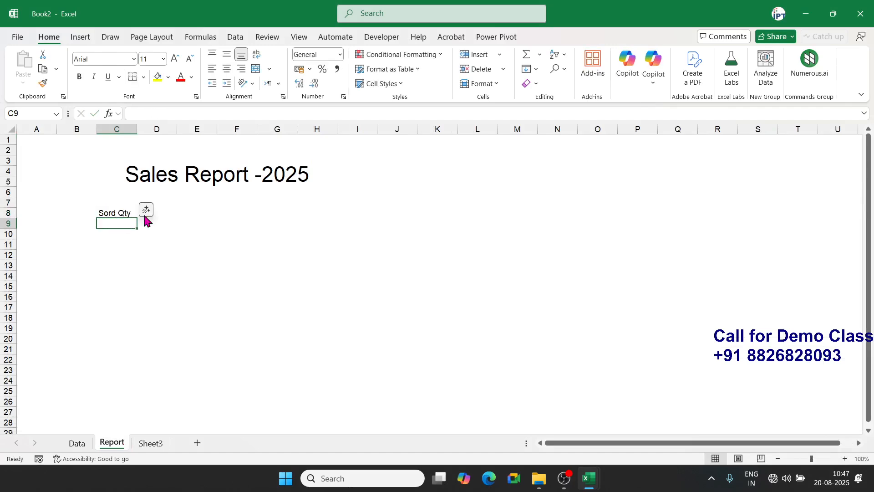
# - Fill the range B9:D12 below the Sord Qty label with the green theme colour
pyautogui.press('Left')
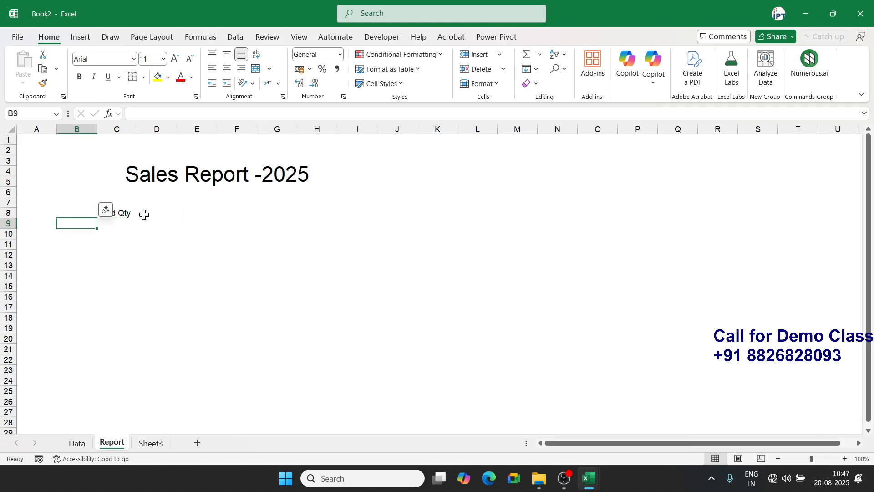
pyautogui.hotkey('shift', 'Right')
pyautogui.hotkey('shift', 'Right')
pyautogui.hotkey('shift', 'Down')
pyautogui.hotkey('shift', 'Down')
pyautogui.hotkey('shift', 'Down')
pyautogui.hotkey('shift', 'Down')
pyautogui.hotkey('shift', 'Up')
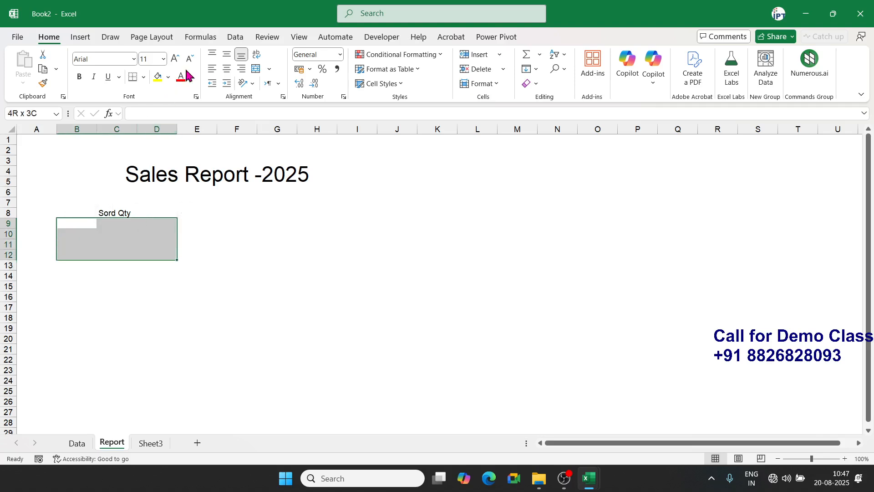
pyautogui.click(168, 78)
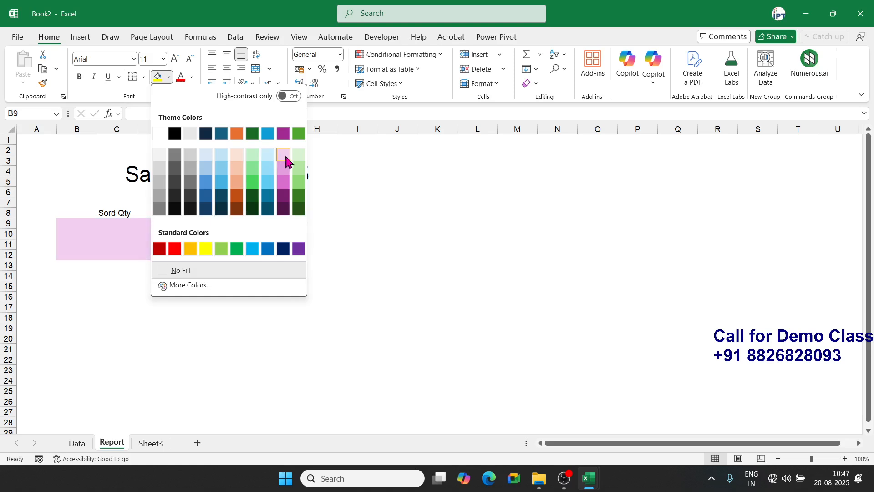
pyautogui.click(298, 134)
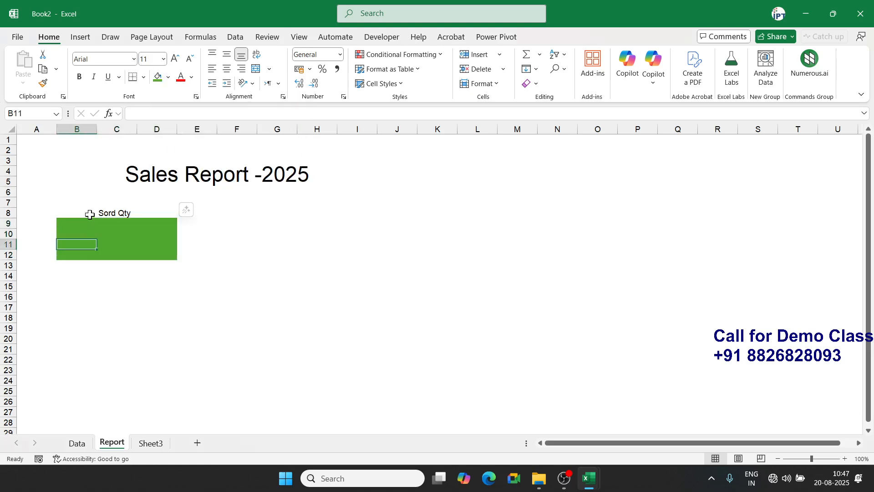
# - Apply the same green fill to B7:B8 and D7:D8 on both sides of the label
pyautogui.moveTo(88, 204); pyautogui.dragTo(88, 212)
pyautogui.click(158, 77)
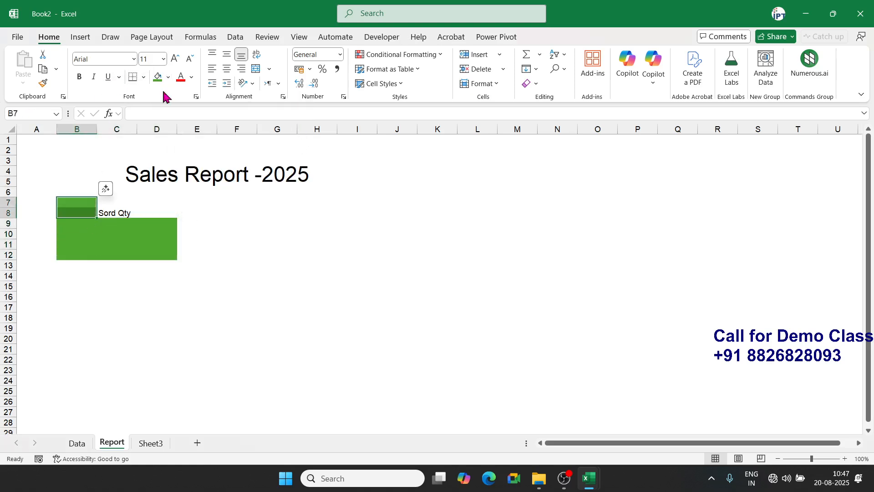
pyautogui.moveTo(159, 206); pyautogui.dragTo(162, 213)
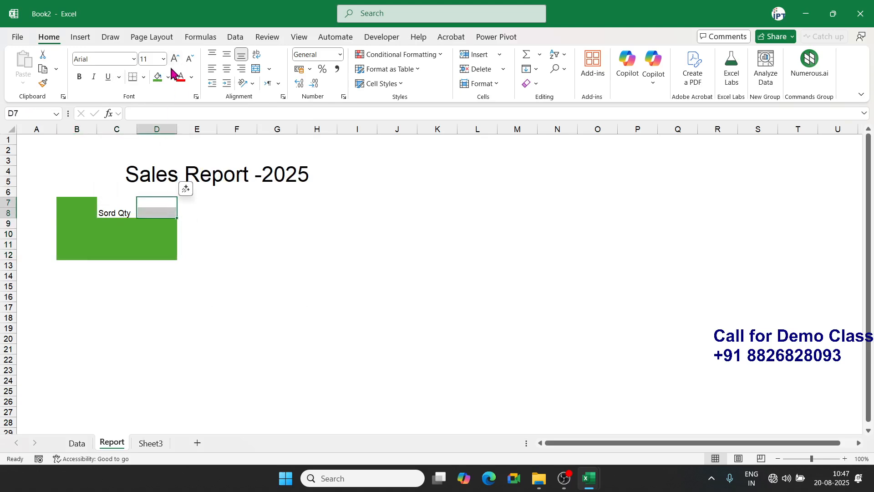
pyautogui.click(161, 80)
pyautogui.click(235, 256)
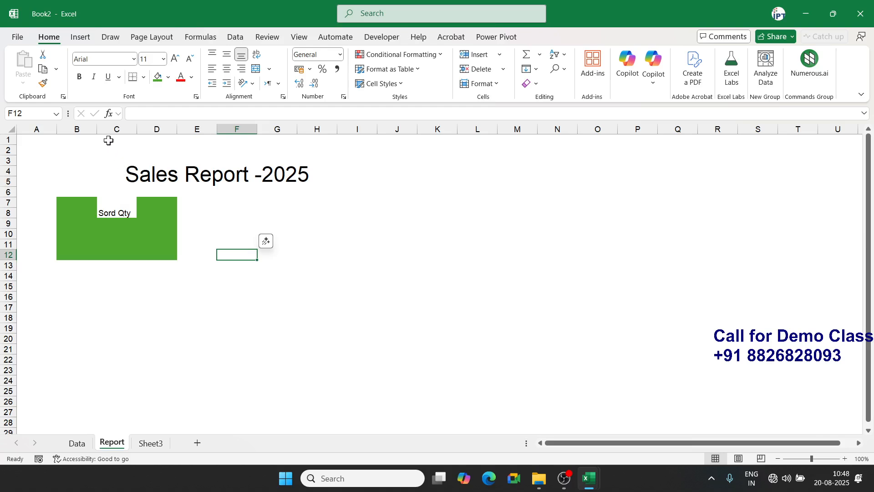
# - Narrow columns B and D into thin side borders and widen column C
pyautogui.moveTo(97, 132); pyautogui.dragTo(67, 131)
pyautogui.moveTo(147, 129); pyautogui.dragTo(121, 129)
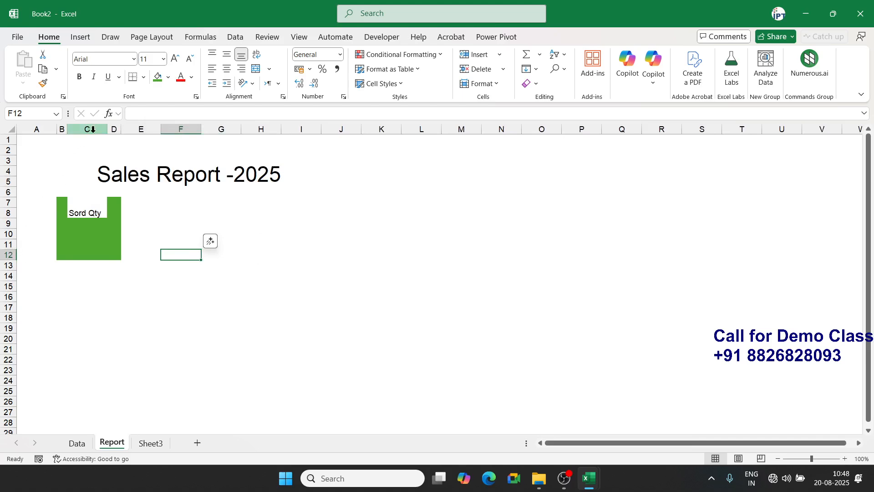
pyautogui.moveTo(104, 132); pyautogui.dragTo(125, 129)
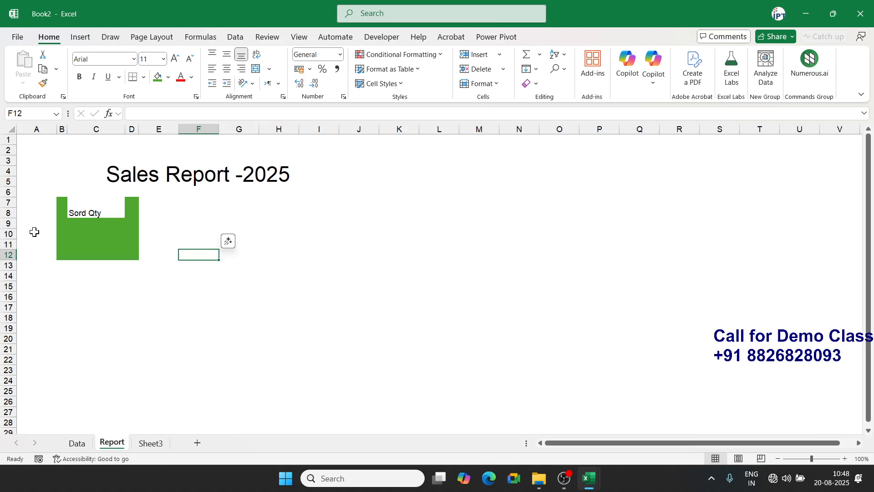
# - Merge C7:C8 and centre the Sord Qty label horizontally and vertically
pyautogui.click(105, 213)
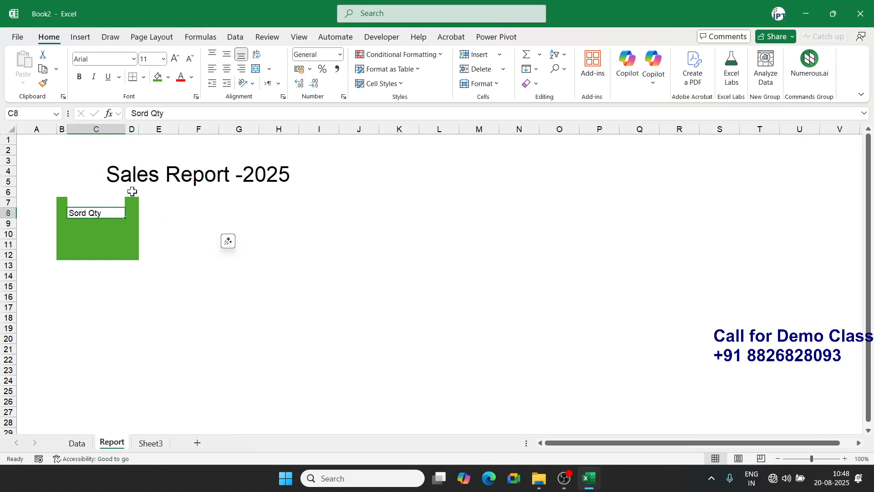
pyautogui.click(227, 69)
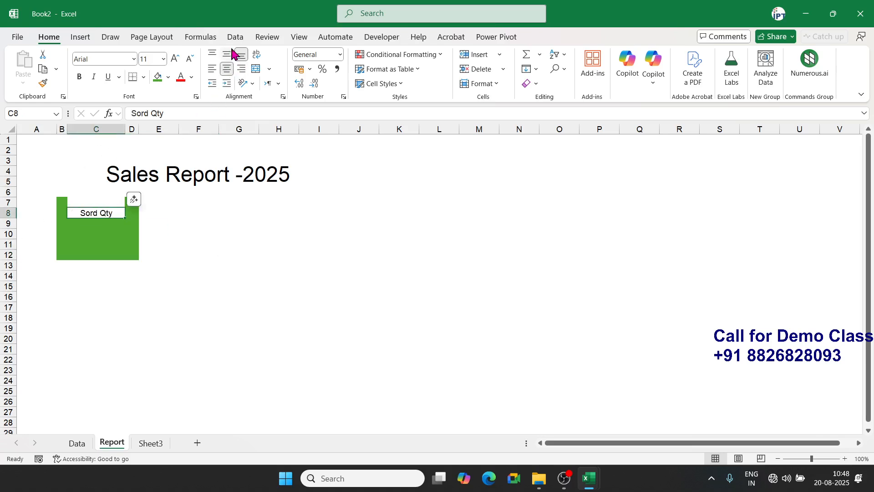
pyautogui.hotkey('shift', 'Up')
pyautogui.click(227, 55)
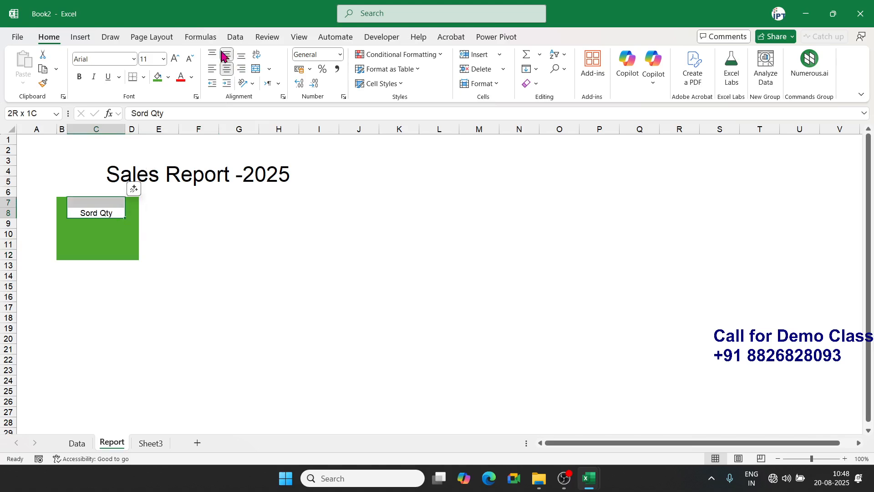
pyautogui.click(255, 69)
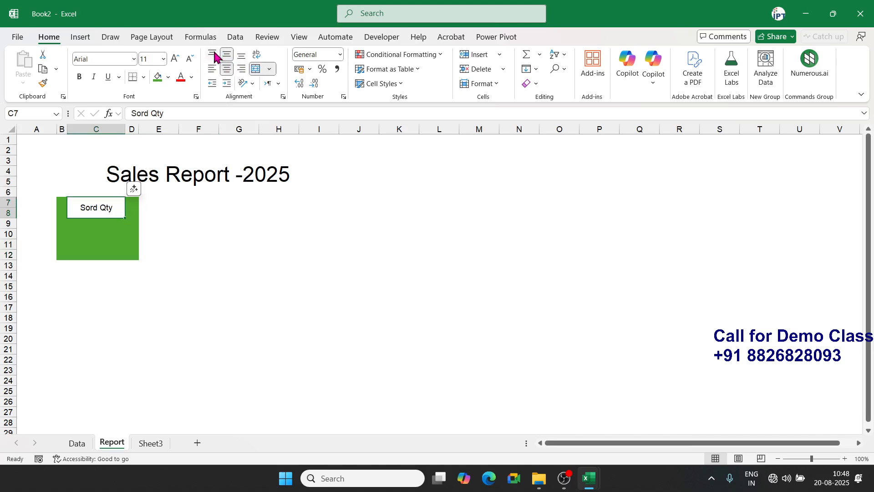
pyautogui.click(199, 244)
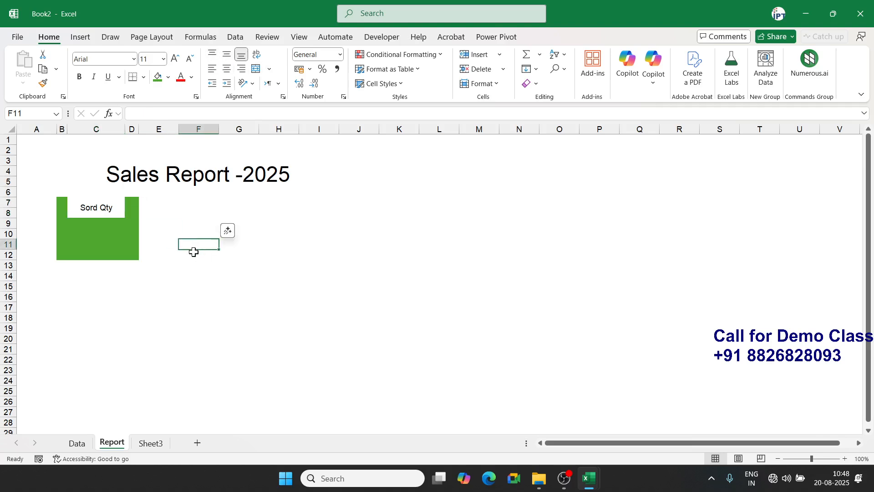
# - Narrow column D slightly and merge and centre the green range B9:D12
pyautogui.moveTo(138, 130); pyautogui.dragTo(135, 132)
pyautogui.moveTo(64, 225); pyautogui.dragTo(130, 253)
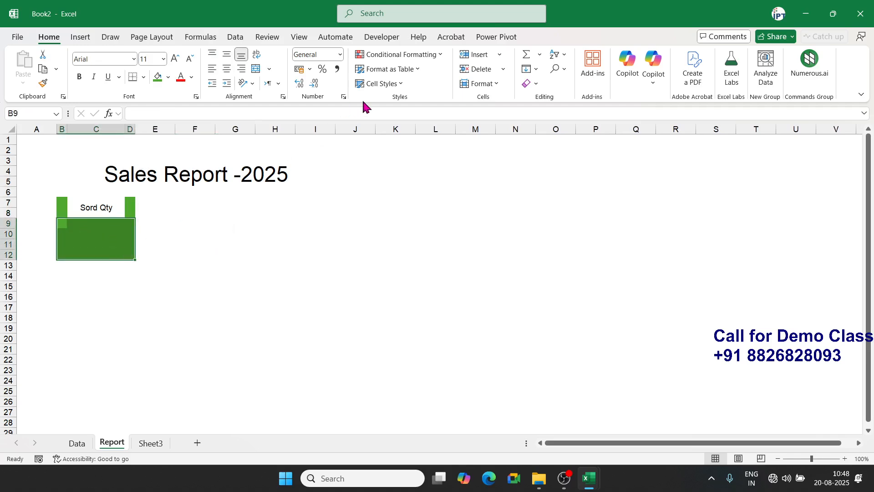
pyautogui.click(255, 69)
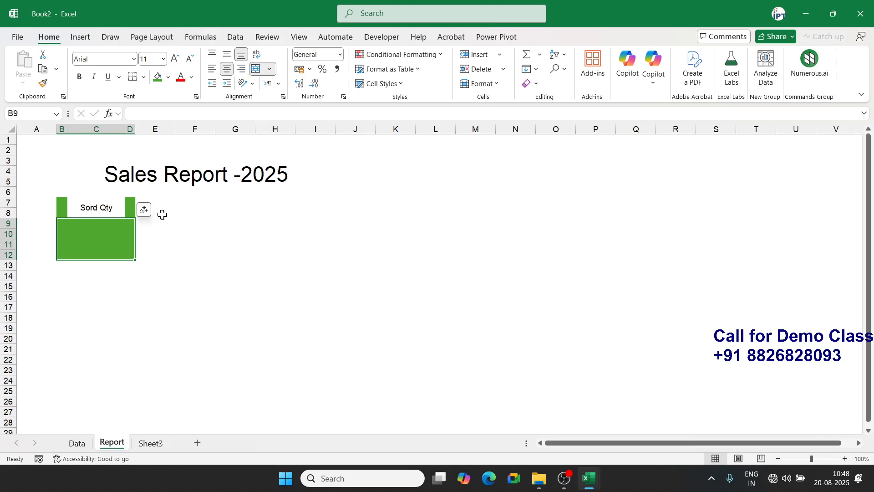
pyautogui.click(238, 218)
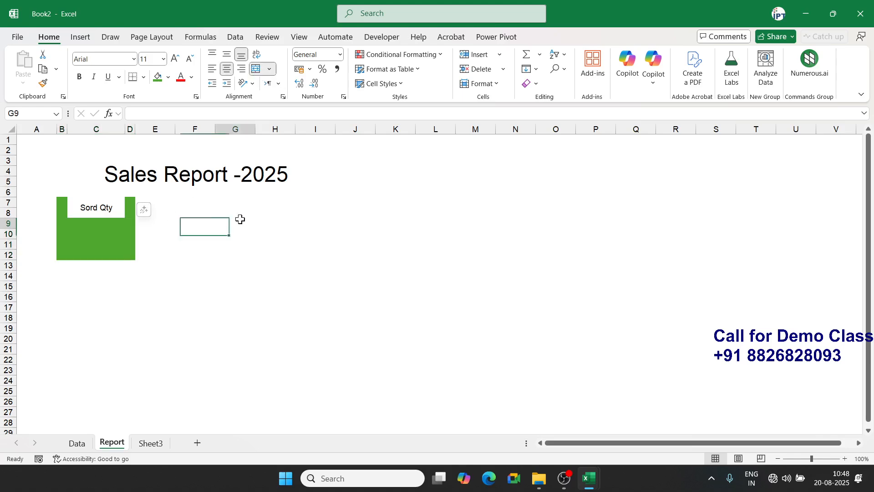
# - On the Data sheet, check the extent of the Date column and add a "Month" header in cell N1
pyautogui.click(76, 443)
pyautogui.click(78, 196)
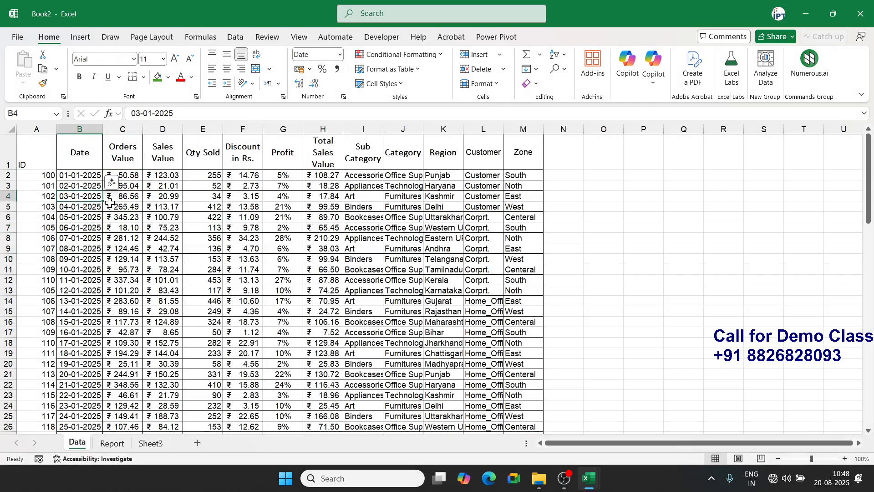
pyautogui.hotkey('ctrl', 'Down')
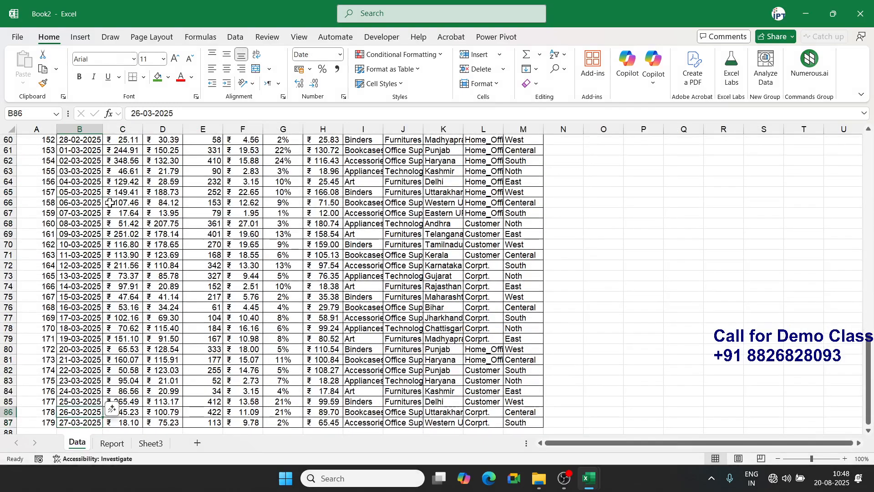
pyautogui.press('Up')
pyautogui.hotkey('ctrl', 'Up')
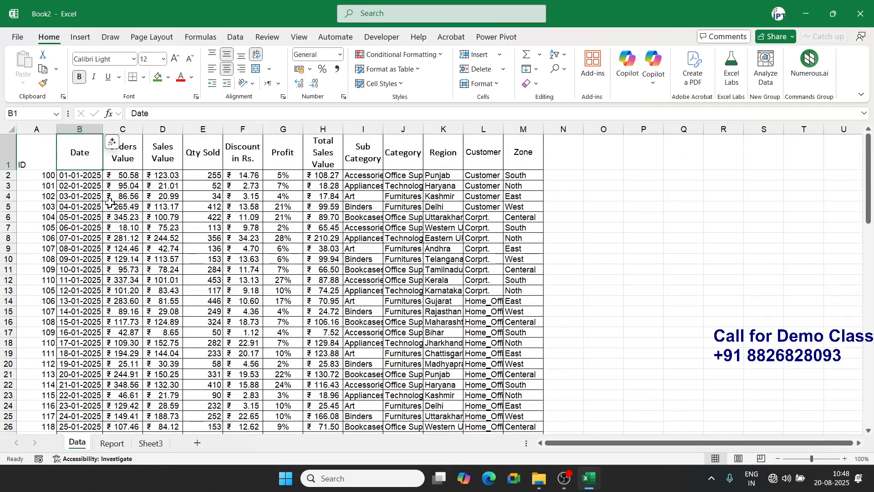
pyautogui.press('Right')
pyautogui.press('Right')
pyautogui.press('Right')
pyautogui.press('Right')
pyautogui.press('Right')
pyautogui.press('Right')
pyautogui.press('Right')
pyautogui.press('Right')
pyautogui.press('Right')
pyautogui.press('Right')
pyautogui.press('Right')
pyautogui.press('Right')
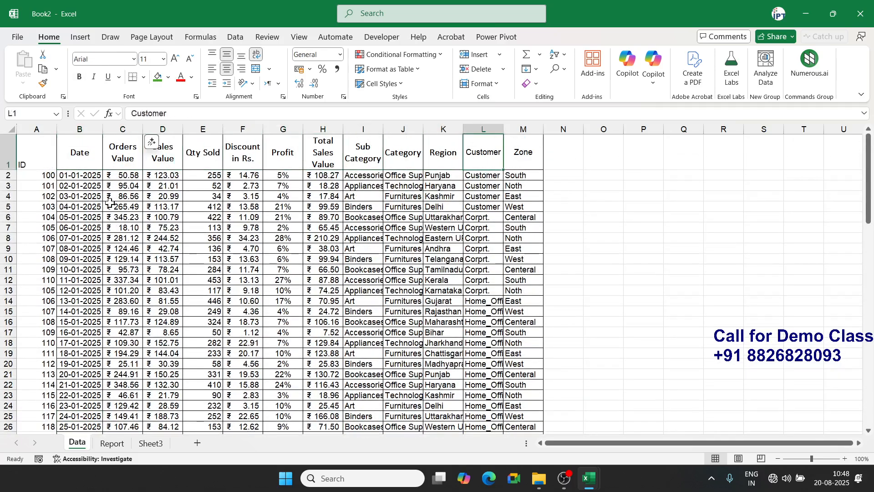
pyautogui.write('Month')
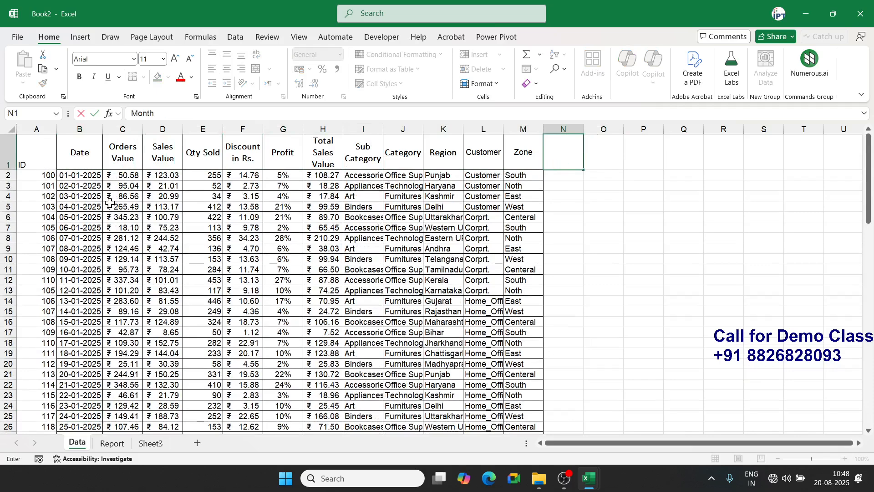
pyautogui.press('Return')
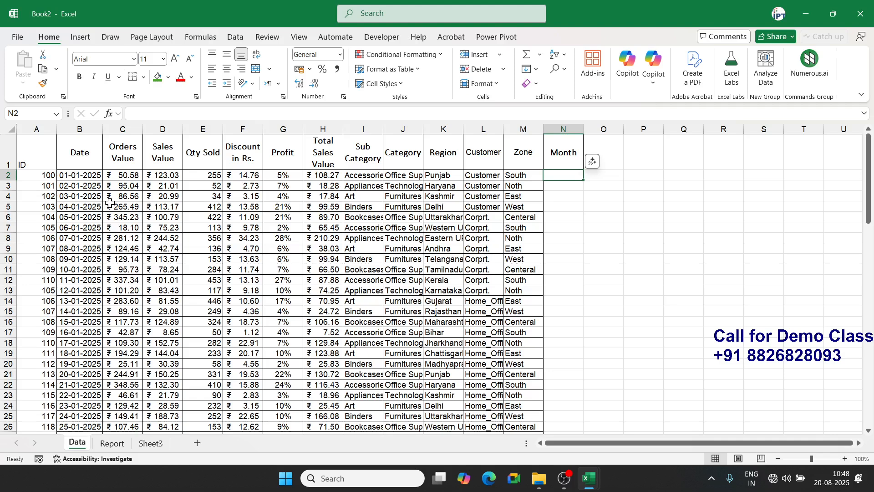
# - Enter =TEXT(B2,"MMM") in N2 to extract the month from the date, and fill it down the whole Month column
pyautogui.write('=t')
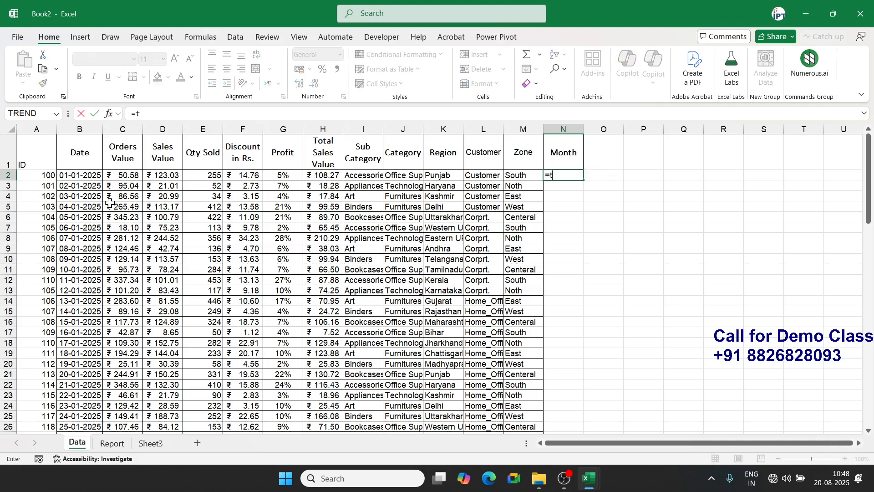
pyautogui.write('e')
pyautogui.press('Tab')
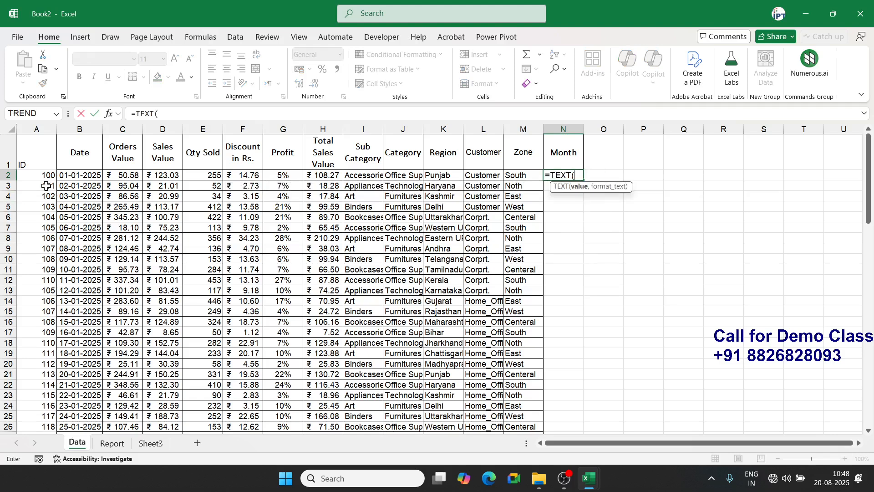
pyautogui.click(70, 178)
pyautogui.write(',')
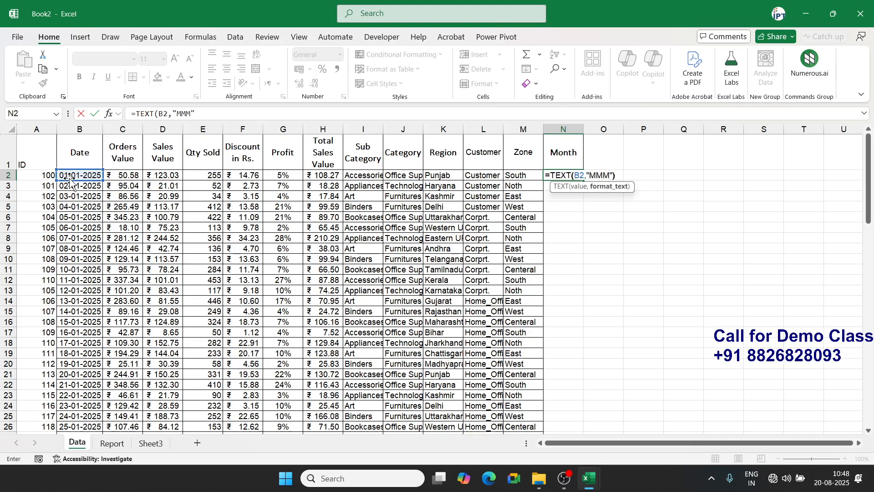
pyautogui.write('"MMM")')
pyautogui.hotkey('ctrl', 'Return')
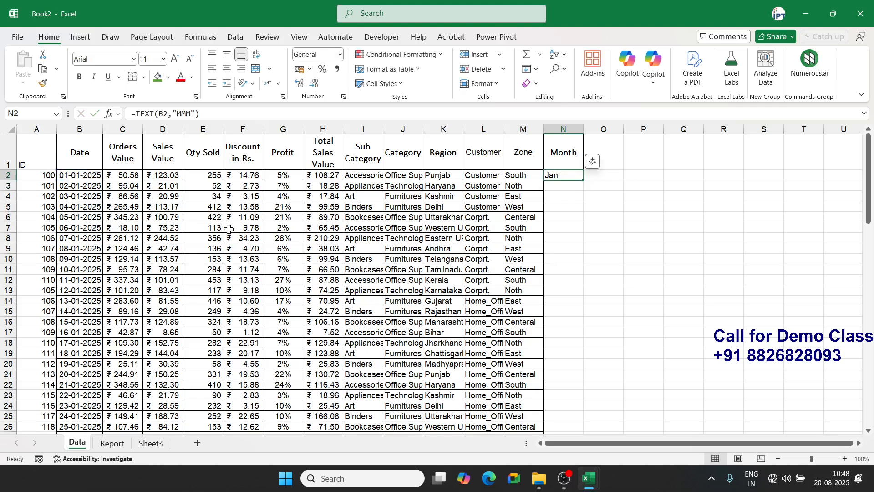
pyautogui.doubleClick(585, 181)
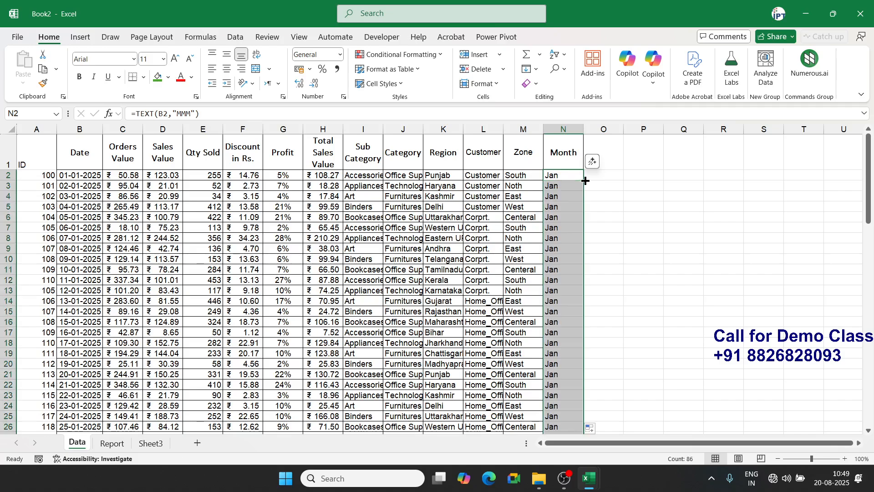
pyautogui.click(564, 210)
pyautogui.hotkey('ctrl', 'Down')
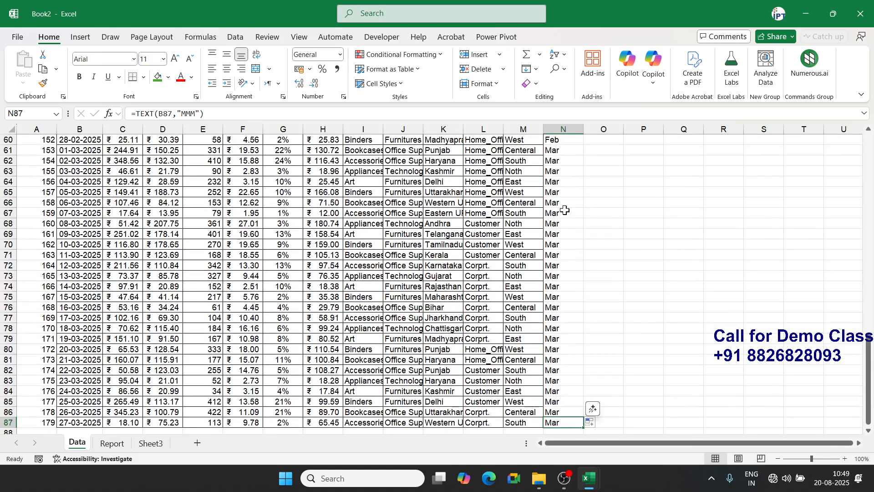
pyautogui.hotkey('ctrl', 'Up')
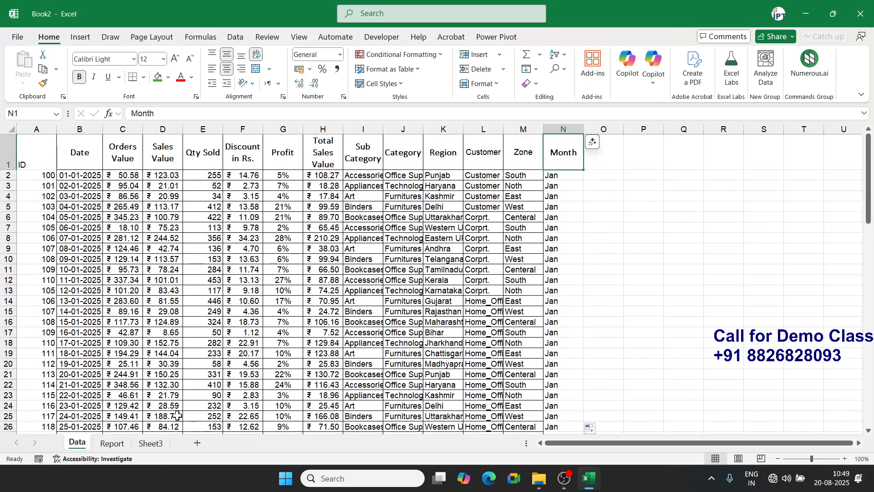
# - Add the label "Select Month" in K4 of the Report sheet and widen column K slightly to fit it
pyautogui.click(114, 443)
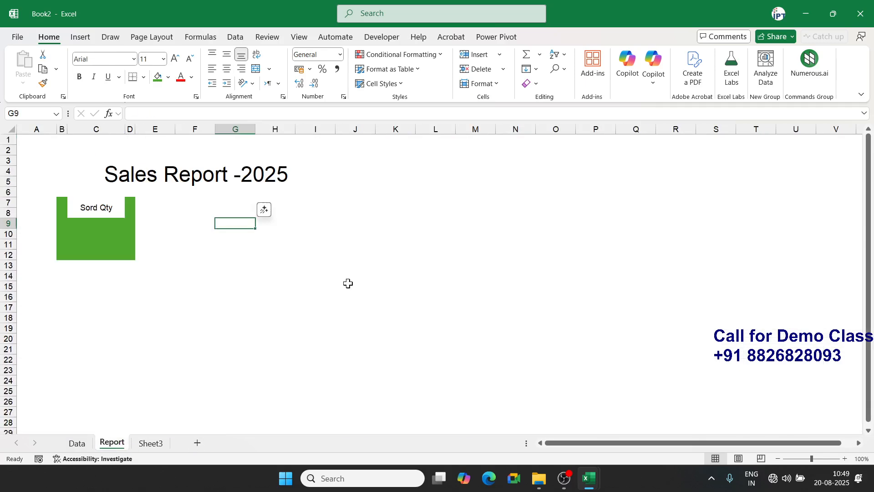
pyautogui.click(216, 178)
pyautogui.click(397, 175)
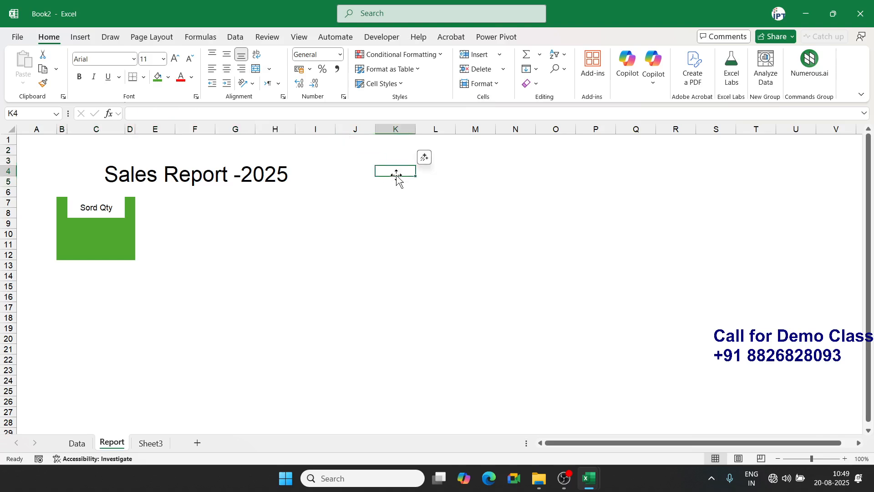
pyautogui.write('Select M')
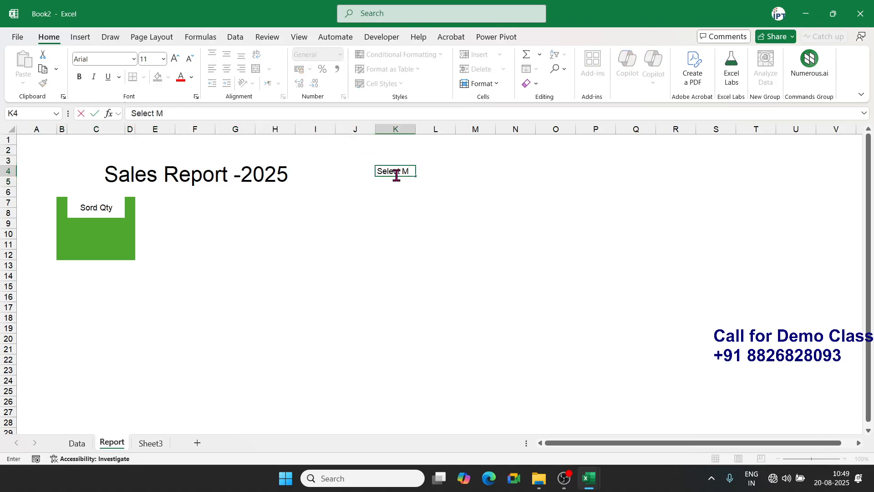
pyautogui.write('onth')
pyautogui.press('Right')
pyautogui.press('Right')
pyautogui.press('Left')
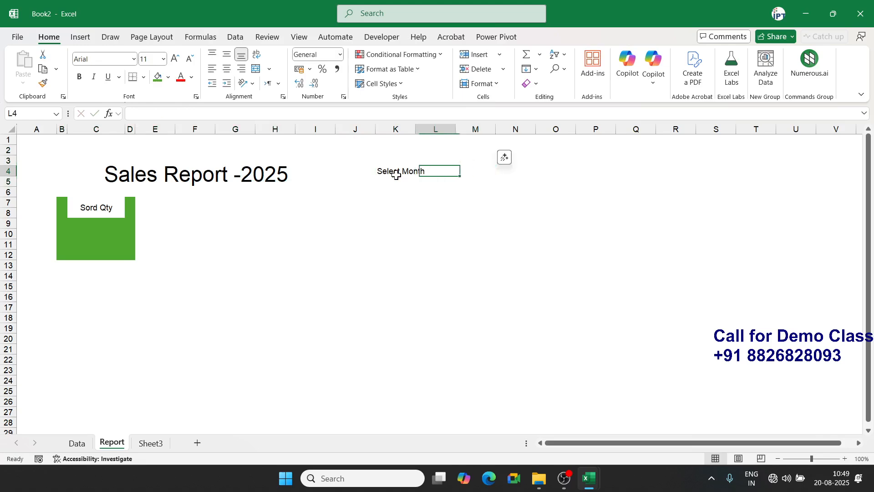
pyautogui.press('Right')
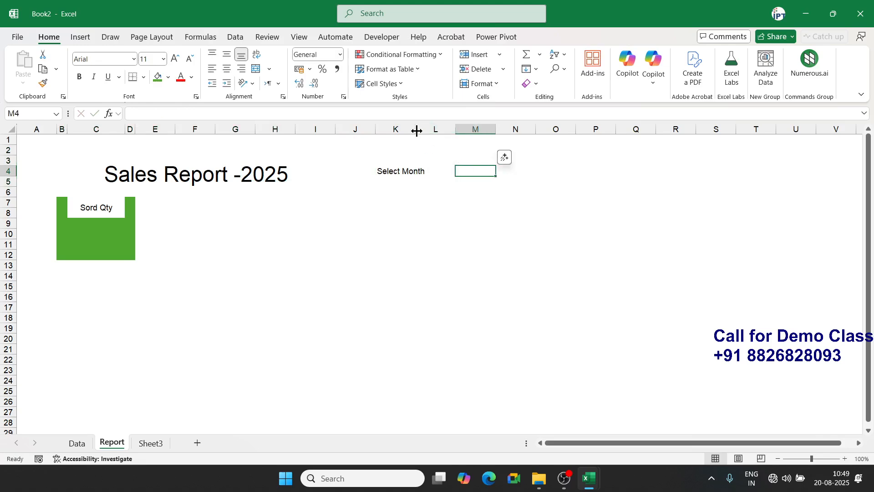
pyautogui.moveTo(416, 129); pyautogui.dragTo(424, 129)
pyautogui.click(448, 173)
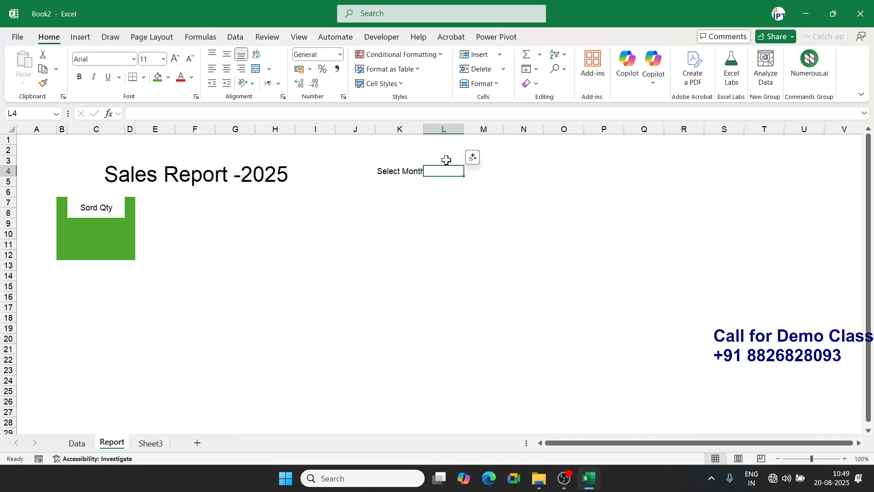
# - Create a data validation list in M4 with the source JAN,FEB,MAR and choose JAN from it
pyautogui.click(474, 171)
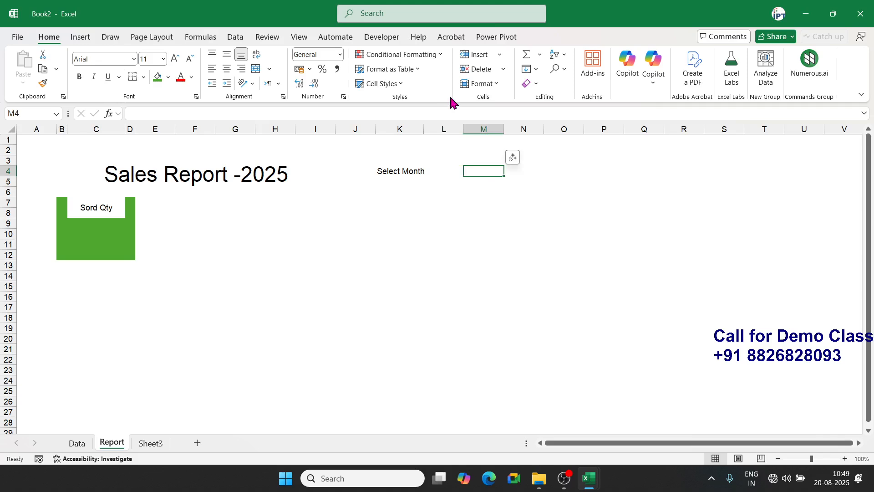
pyautogui.click(237, 37)
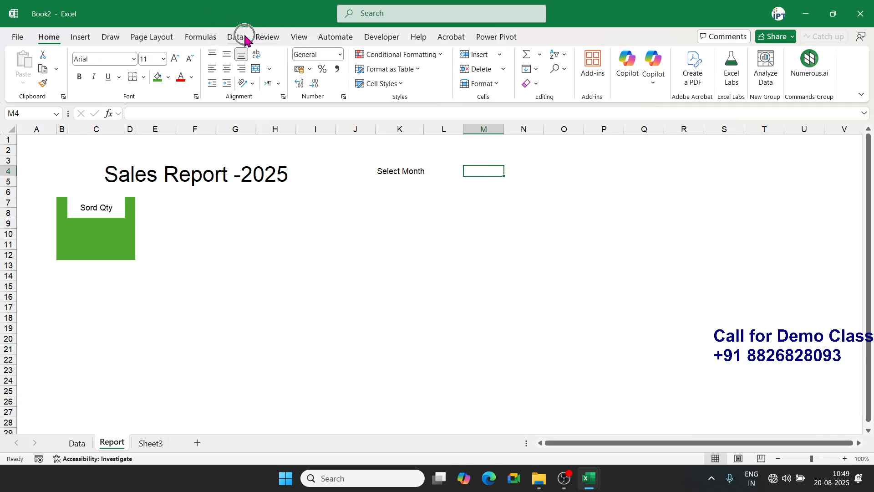
pyautogui.click(610, 90)
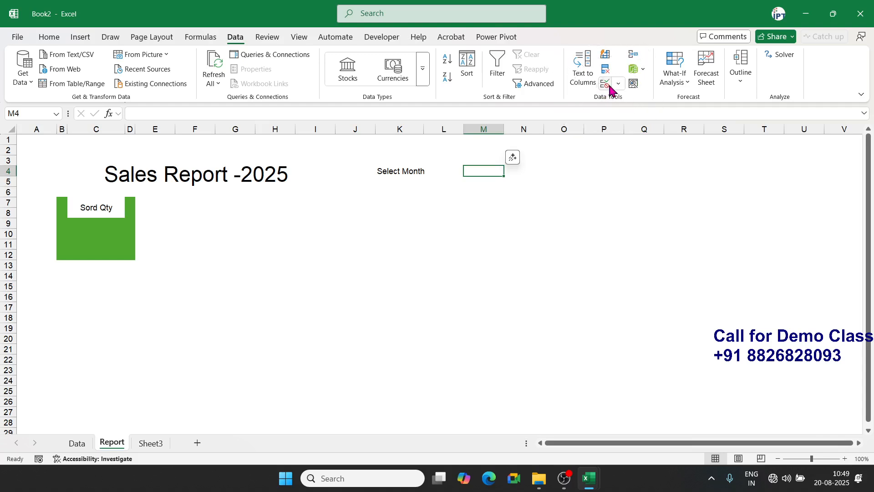
pyautogui.click(610, 90)
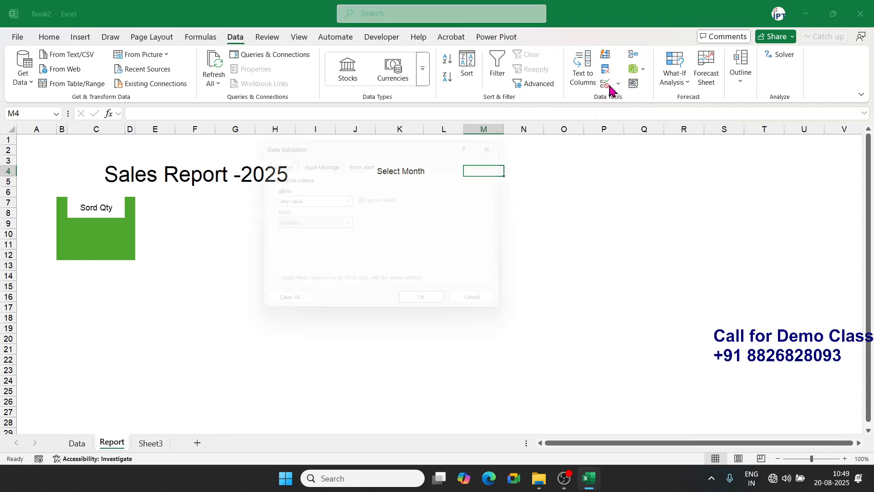
pyautogui.click(304, 201)
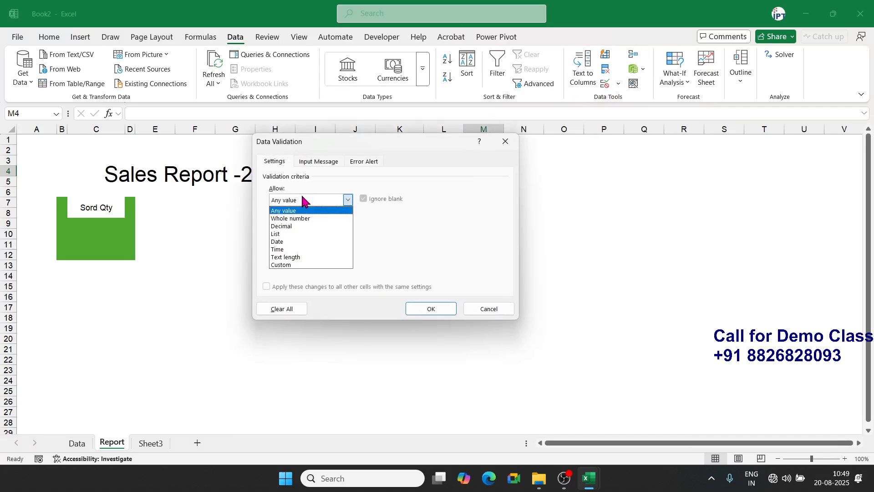
pyautogui.click(292, 234)
pyautogui.click(313, 247)
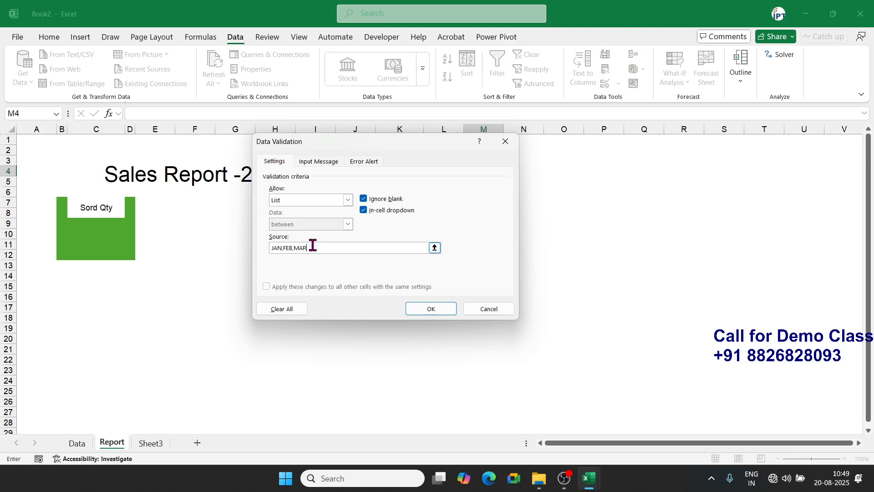
pyautogui.click(432, 311)
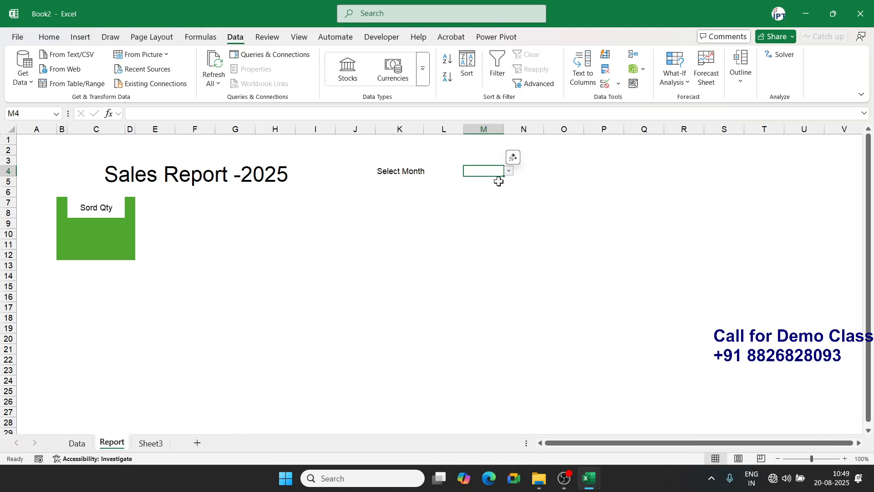
pyautogui.click(509, 172)
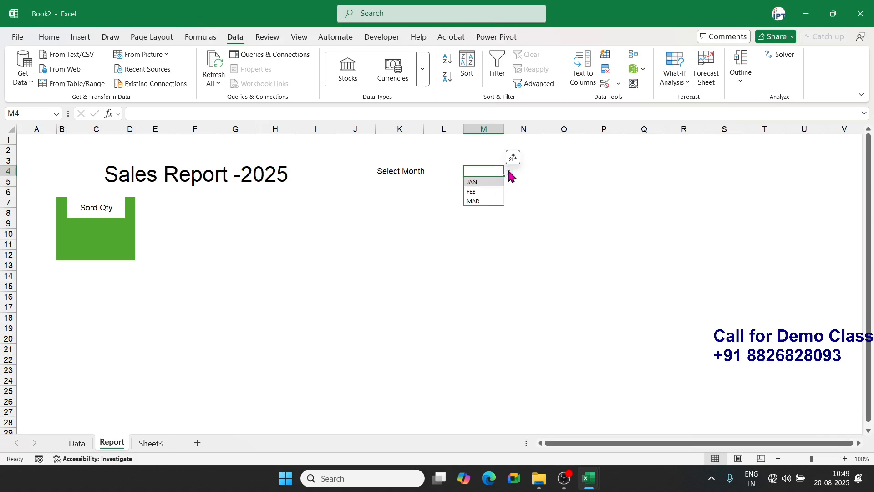
pyautogui.click(487, 183)
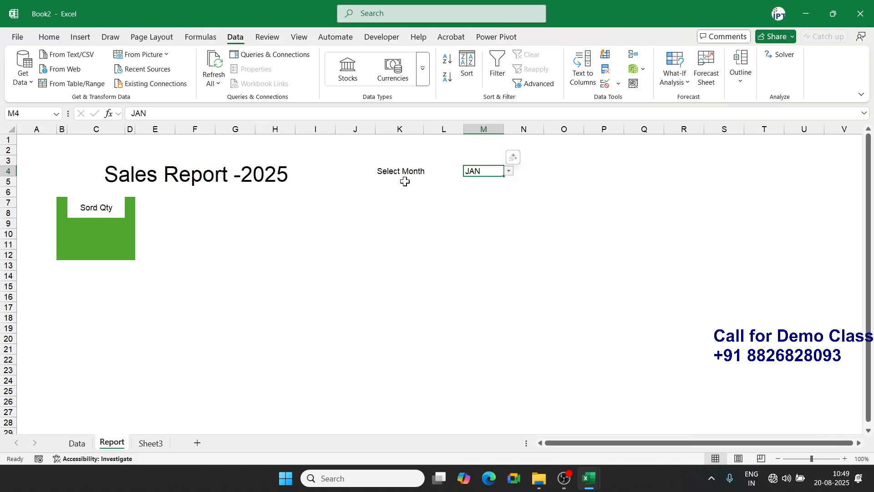
# - Enter =SUMIF(Data!N:N,Report!M4,Data!E:E) in merged cell B9 of the Report sheet to total the sold quantity for the chosen month
pyautogui.click(111, 228)
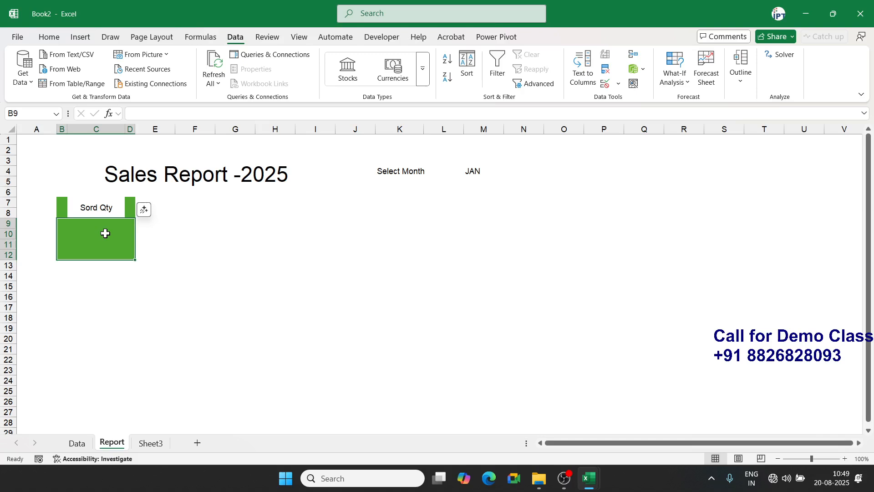
pyautogui.write('=')
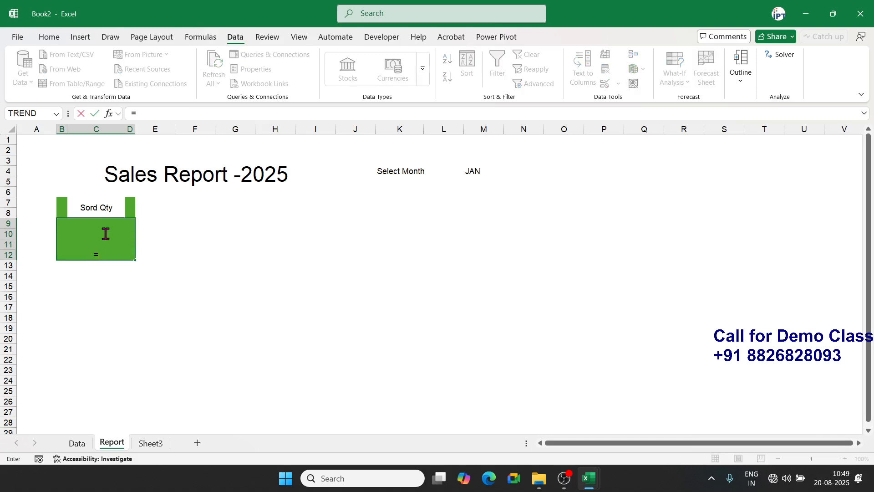
pyautogui.write('sum')
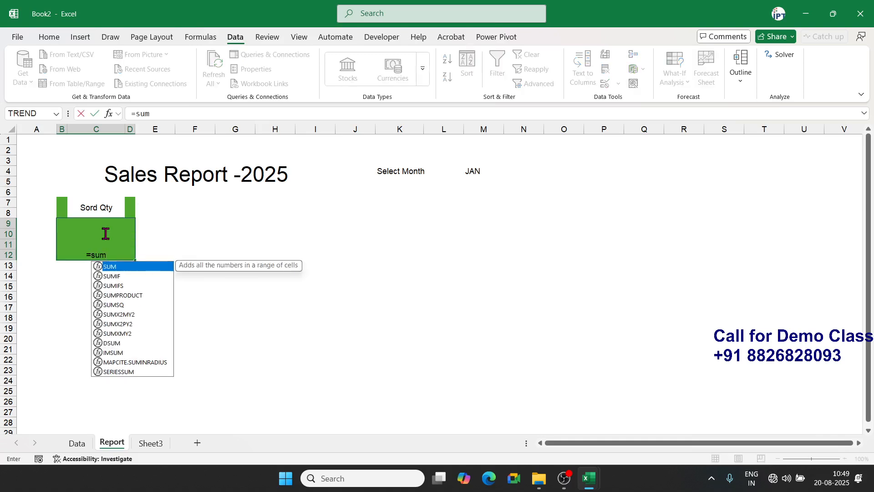
pyautogui.press('Down')
pyautogui.press('Tab')
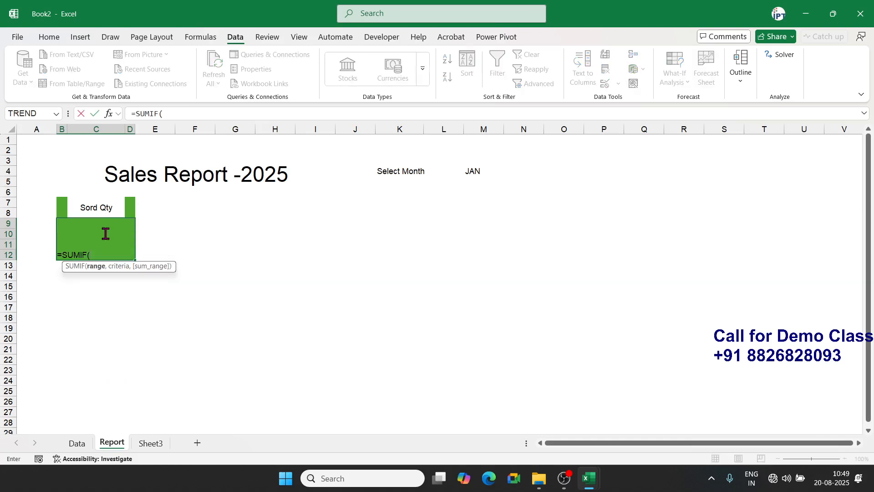
pyautogui.click(73, 448)
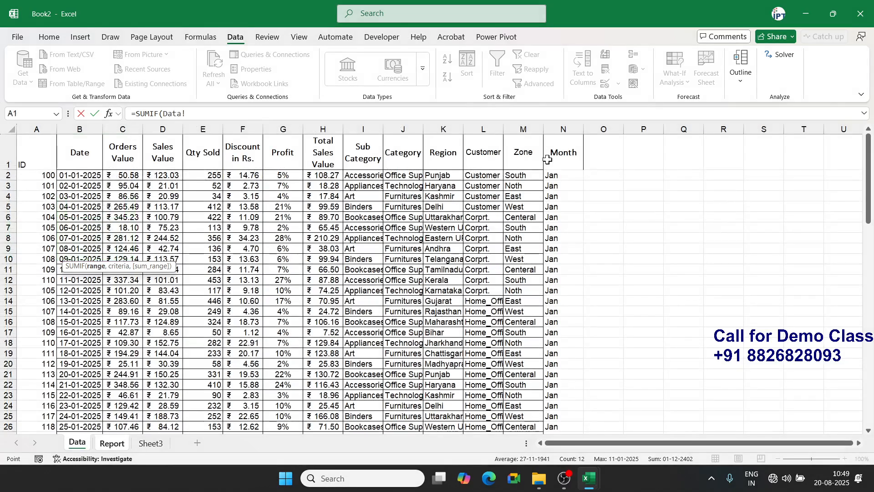
pyautogui.click(564, 130)
pyautogui.write(',')
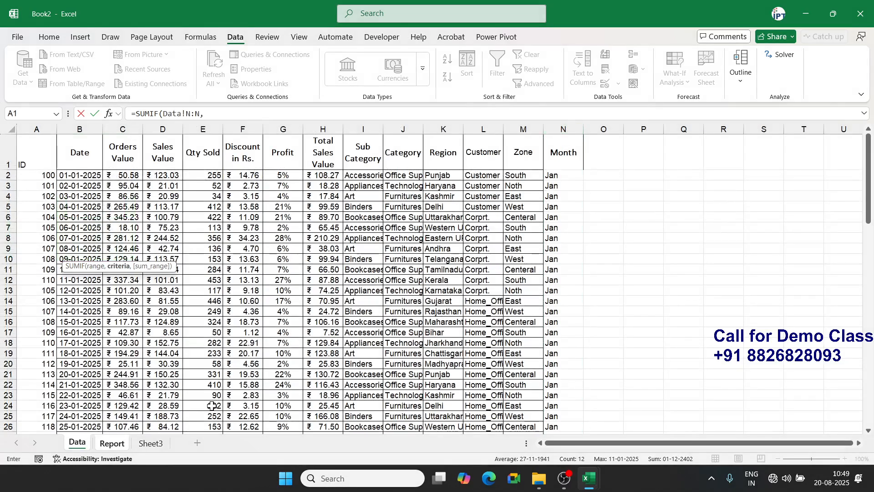
pyautogui.click(113, 443)
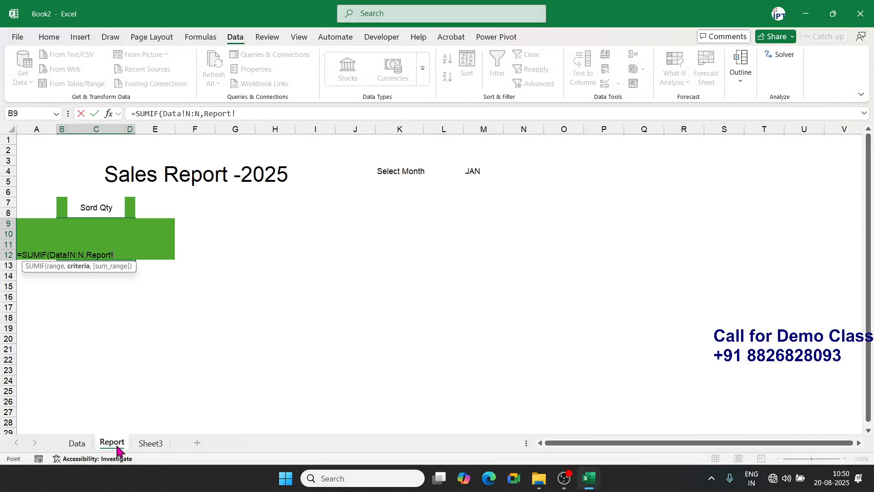
pyautogui.click(484, 171)
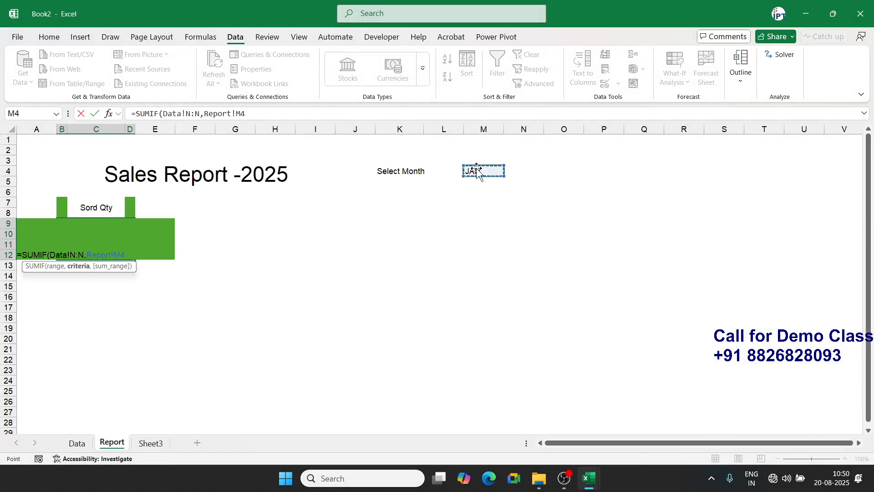
pyautogui.write(',')
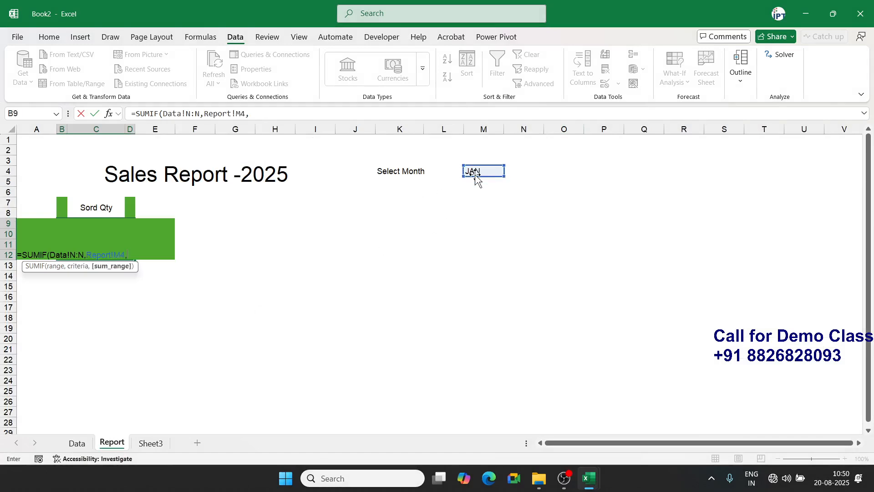
pyautogui.click(76, 443)
pyautogui.click(204, 129)
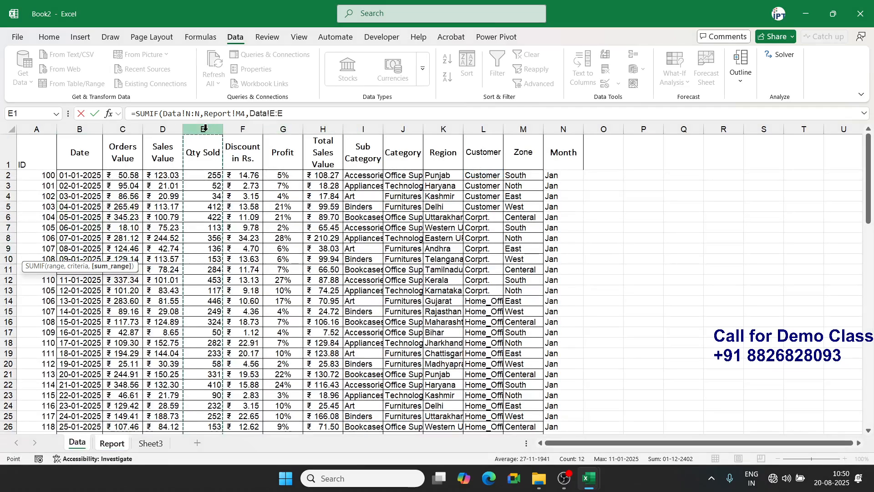
pyautogui.press('Return')
# - Format the total in the "Sord Qty" card as white, bold, vertically centred text at size 22
pyautogui.press('Up')
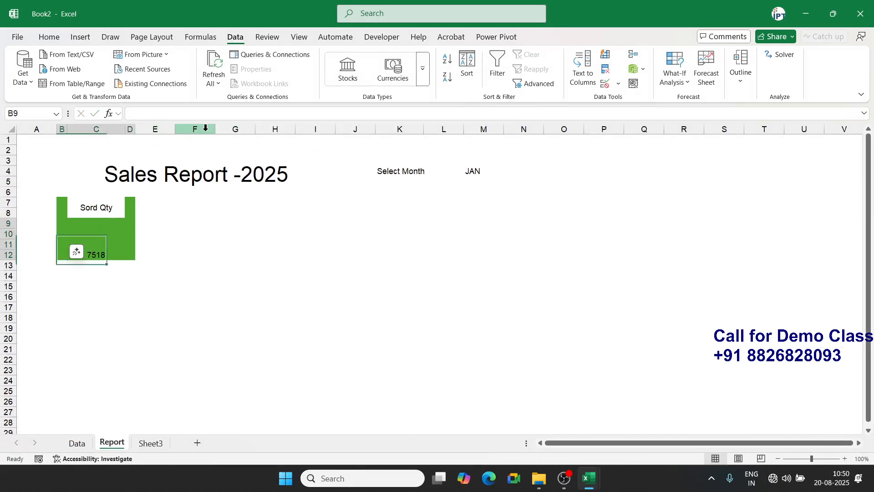
pyautogui.click(44, 36)
pyautogui.click(193, 79)
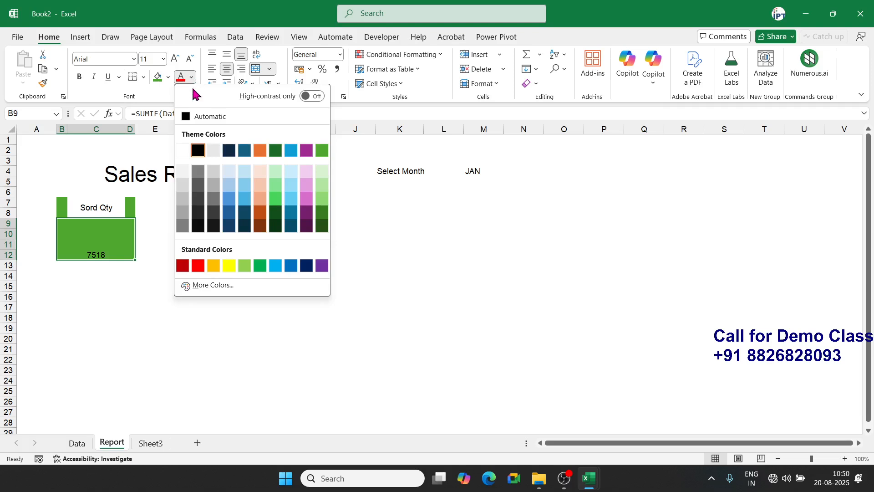
pyautogui.click(182, 149)
pyautogui.click(226, 54)
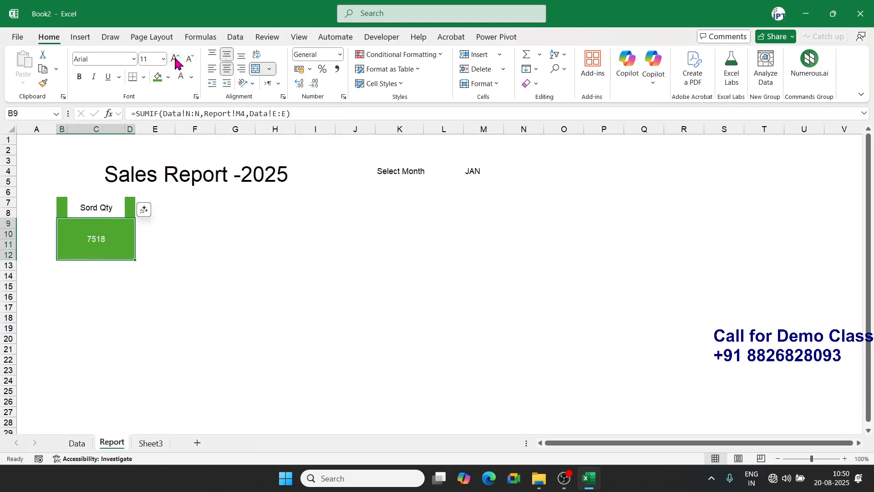
pyautogui.click(78, 78)
pyautogui.click(175, 60)
pyautogui.click(175, 60)
pyautogui.click(175, 60)
pyautogui.click(175, 60)
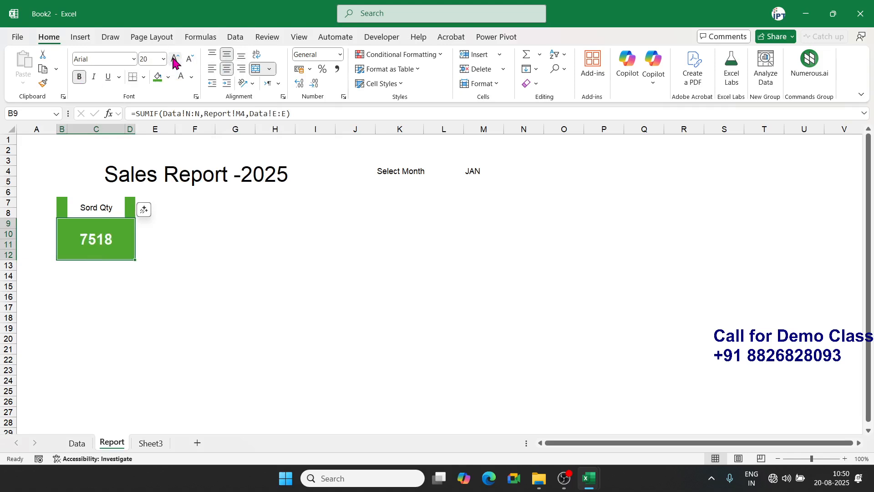
pyautogui.click(253, 266)
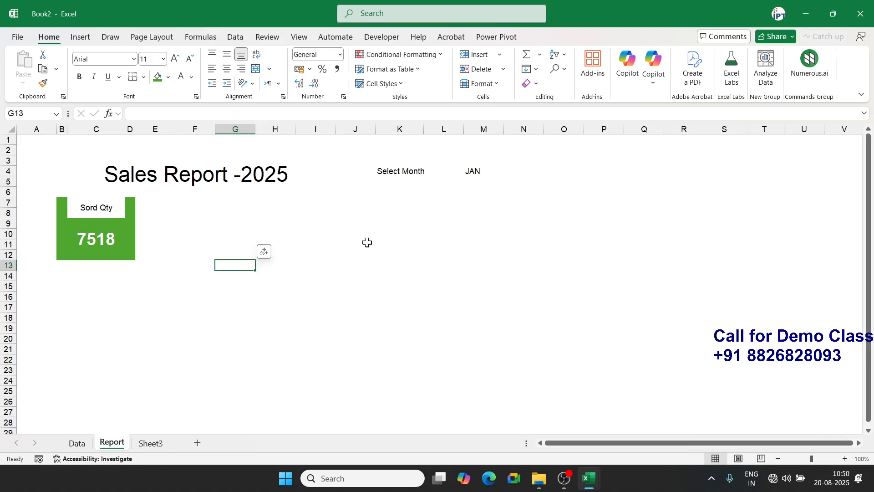
# - Test the month dropdown in M4 by choosing FEB and then MAR
pyautogui.click(494, 173)
pyautogui.click(508, 171)
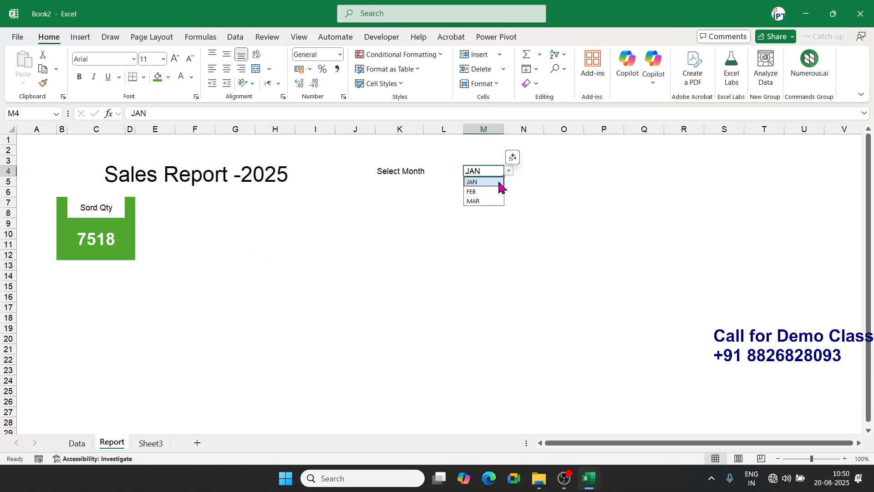
pyautogui.click(496, 191)
pyautogui.click(509, 172)
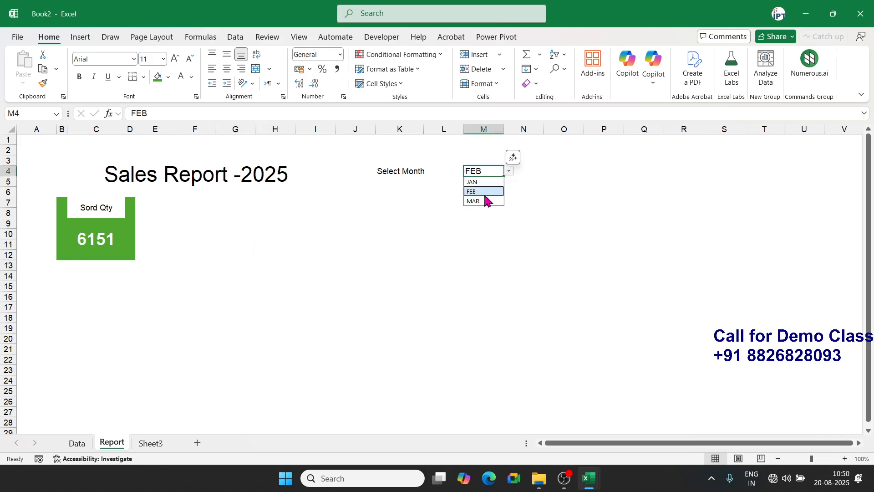
pyautogui.click(485, 201)
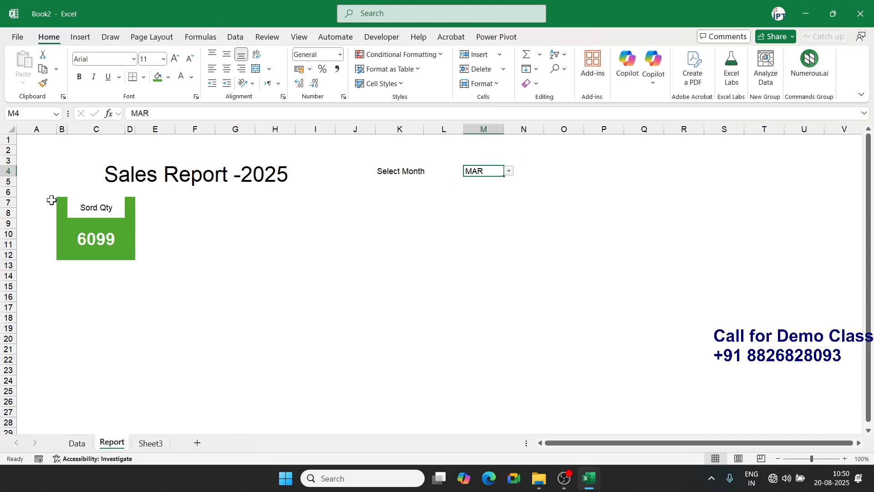
# - Copy the "Sord Qty" card B7:D12 to F7 and apply its column widths to the copy with Paste Special
pyautogui.moveTo(114, 215); pyautogui.dragTo(113, 237)
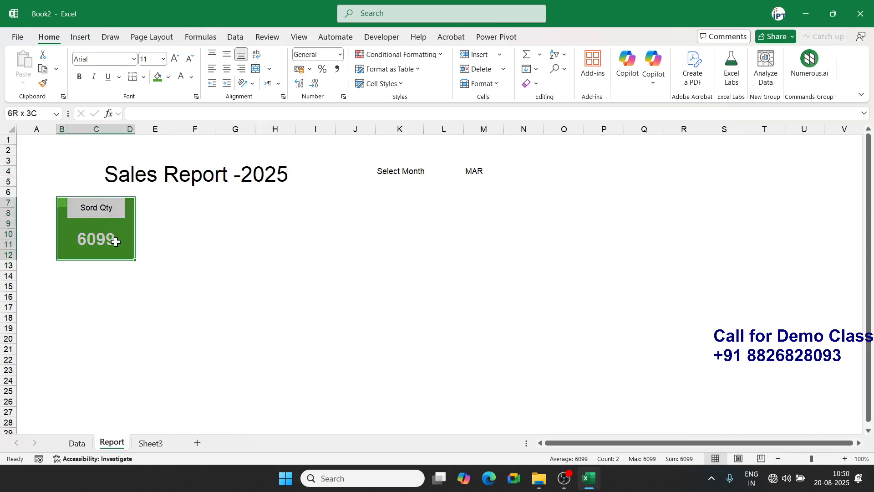
pyautogui.hotkey('ctrl', 'c')
pyautogui.click(160, 203)
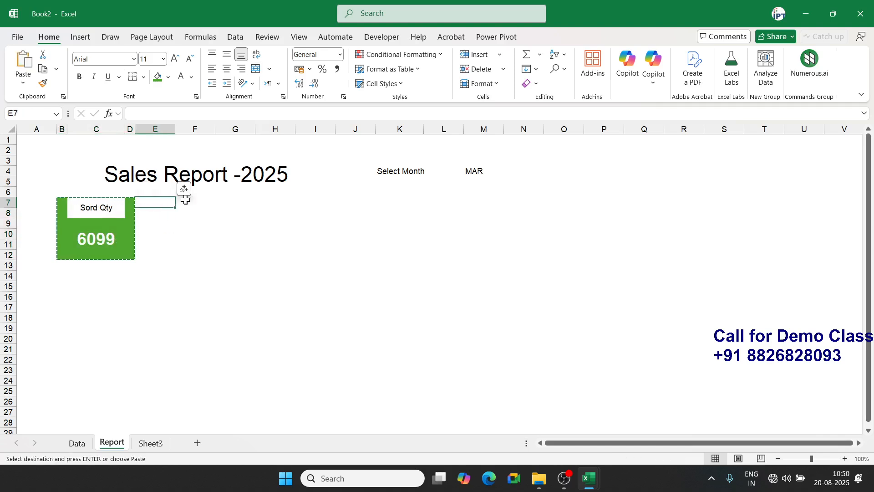
pyautogui.click(185, 200)
pyautogui.hotkey('ctrl', 'v')
pyautogui.rightClick(202, 209)
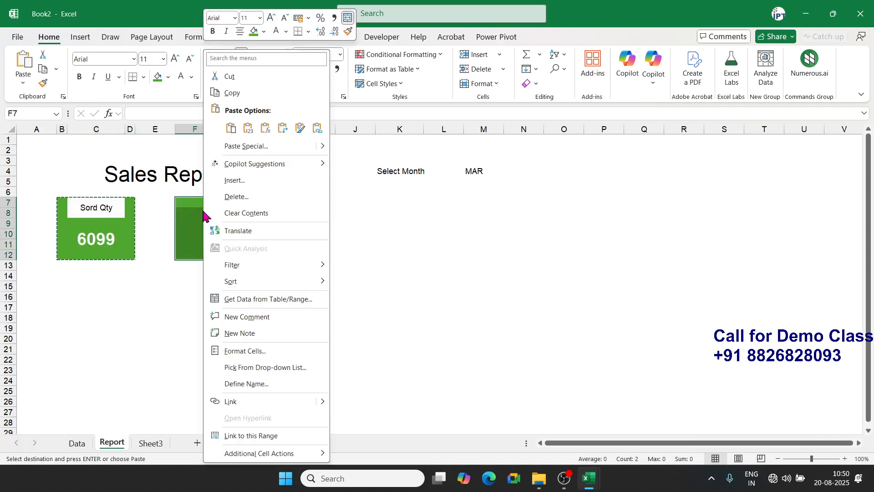
pyautogui.click(241, 150)
pyautogui.click(275, 121)
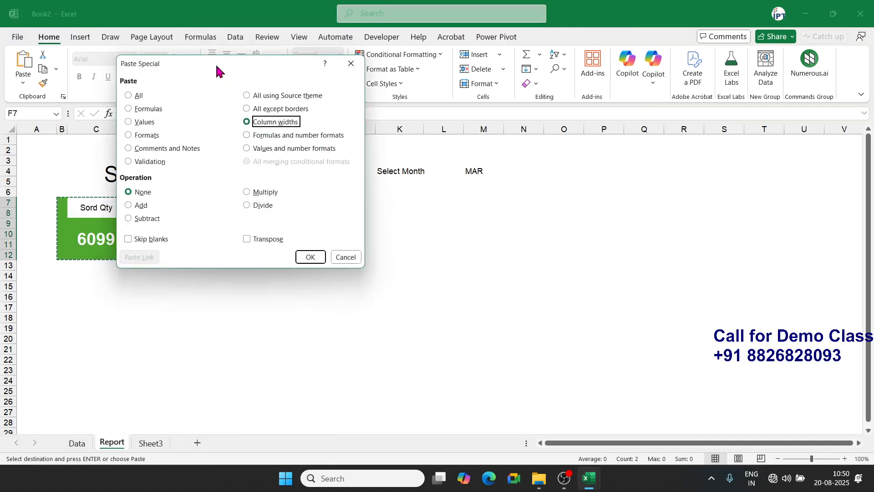
pyautogui.moveTo(217, 68); pyautogui.dragTo(482, 136)
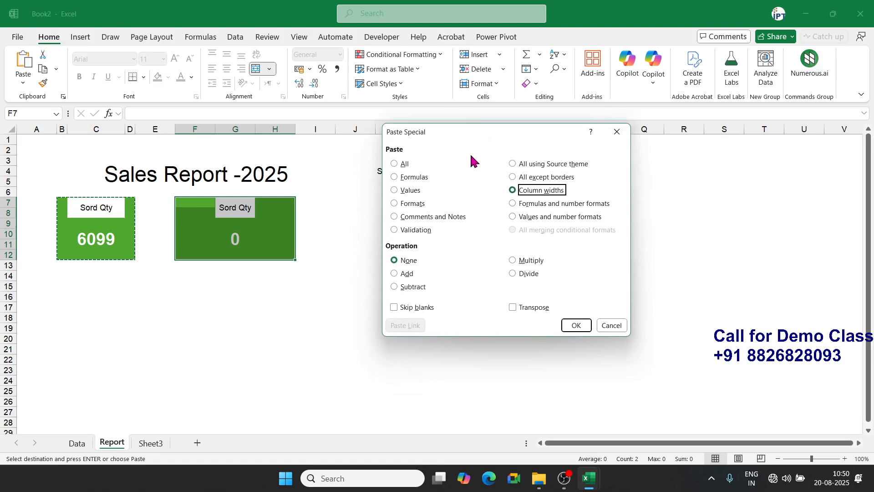
pyautogui.click(577, 326)
pyautogui.click(378, 272)
# - Check the column headers on the Data sheet and change the second card's heading in G7 to "Rupees"
pyautogui.click(225, 206)
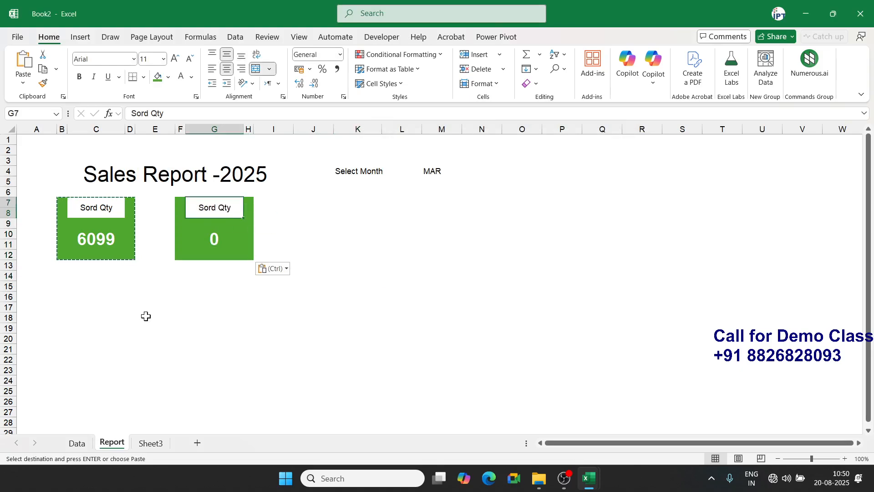
pyautogui.click(77, 443)
pyautogui.click(159, 143)
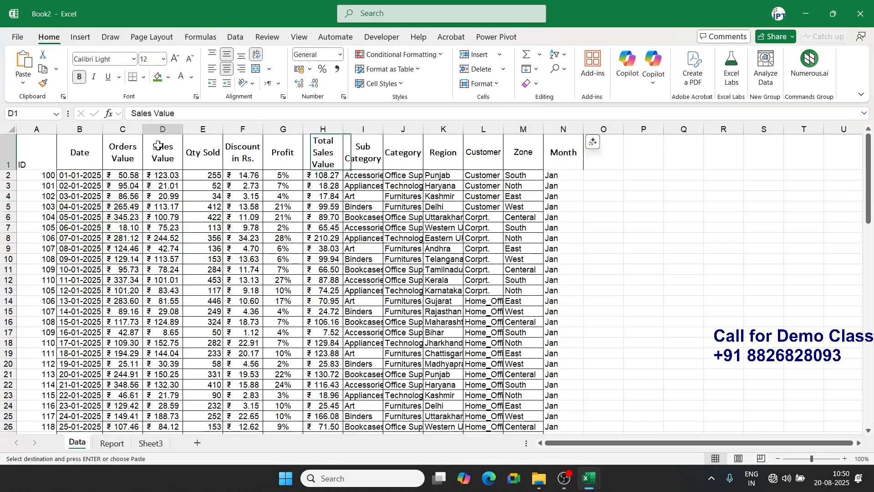
pyautogui.click(144, 448)
pyautogui.click(113, 442)
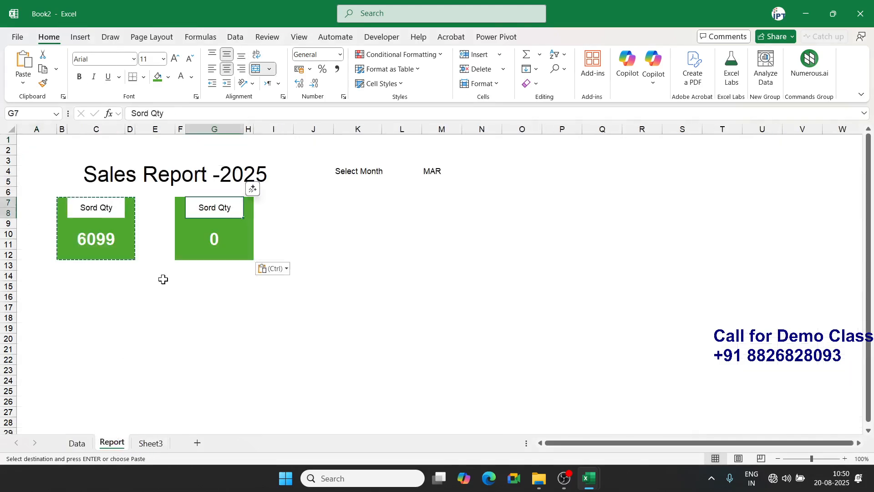
pyautogui.click(196, 240)
pyautogui.click(205, 198)
pyautogui.write('Am')
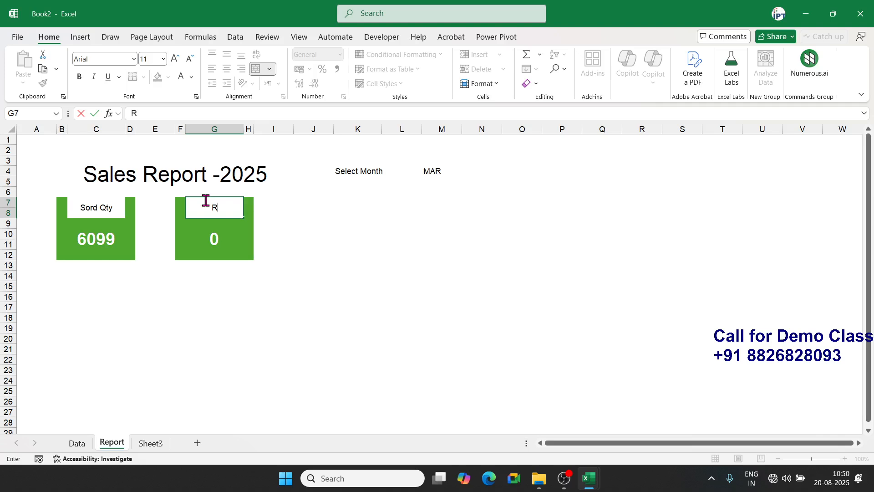
pyautogui.write('upees')
pyautogui.press('Return')
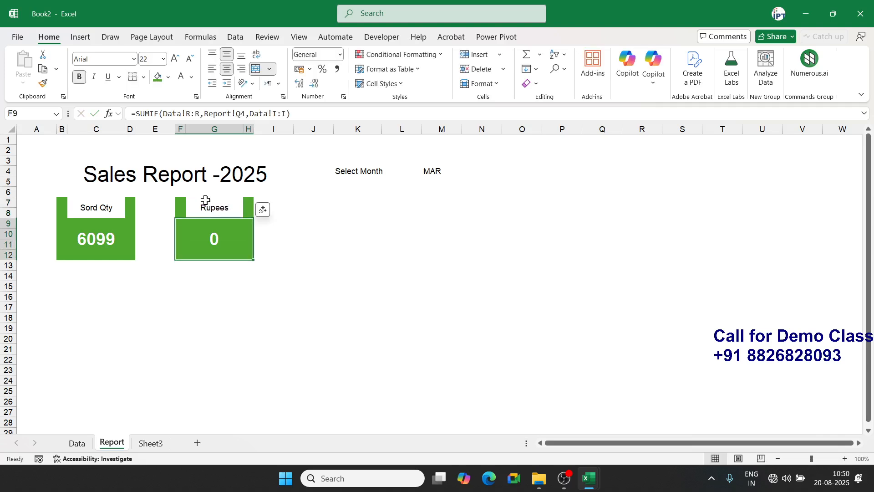
# - Enter =SUMIF(Data!N:N,Report!M4,Data!D:D) as the total in the "Rupees" card at F9
pyautogui.write('=')
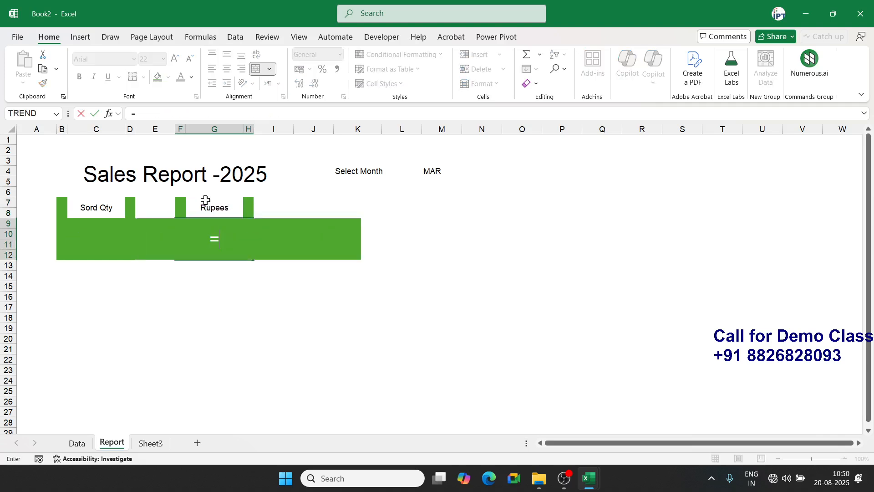
pyautogui.write('sum')
pyautogui.press('Down')
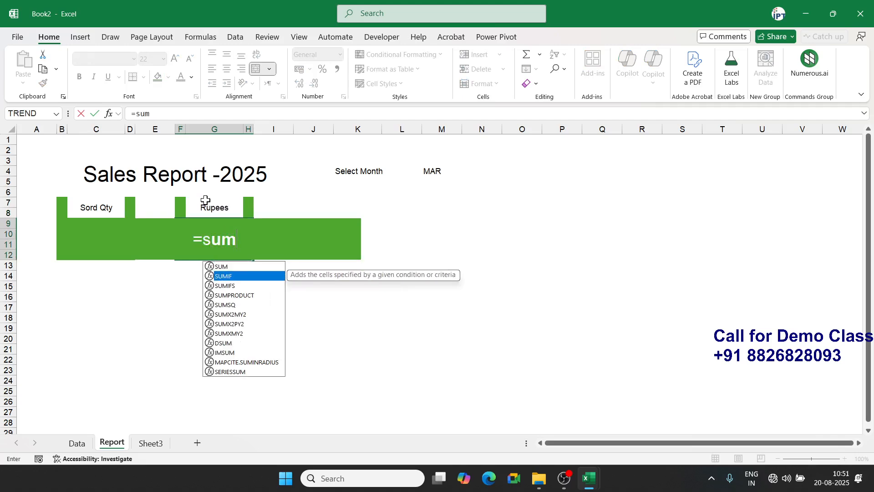
pyautogui.press('Tab')
pyautogui.click(75, 443)
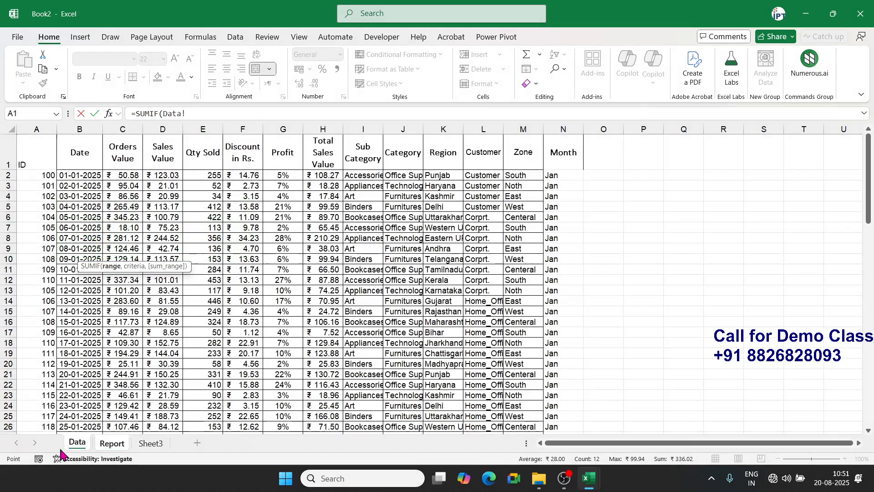
pyautogui.click(562, 130)
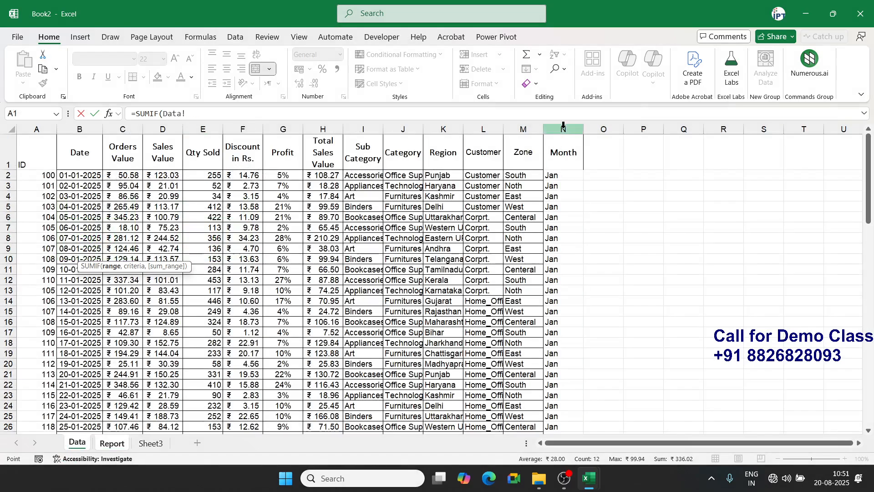
pyautogui.write(',')
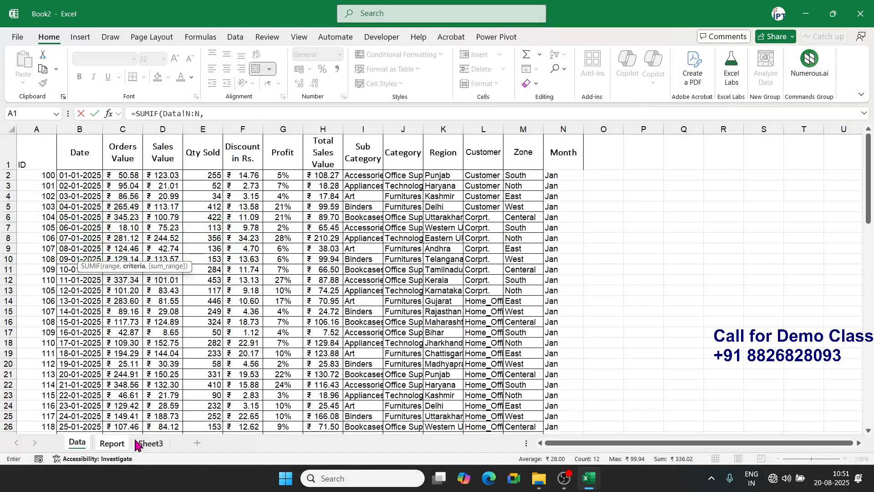
pyautogui.click(113, 443)
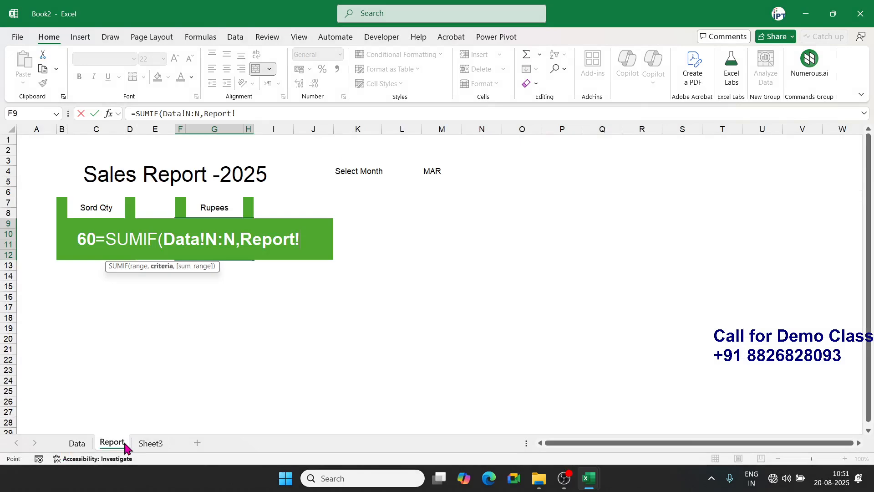
pyautogui.click(437, 172)
pyautogui.write(',')
pyautogui.click(74, 444)
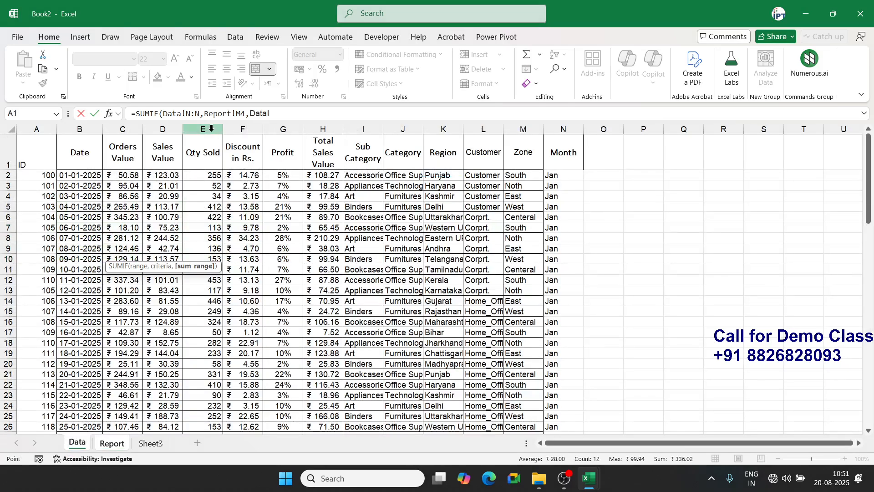
pyautogui.click(163, 131)
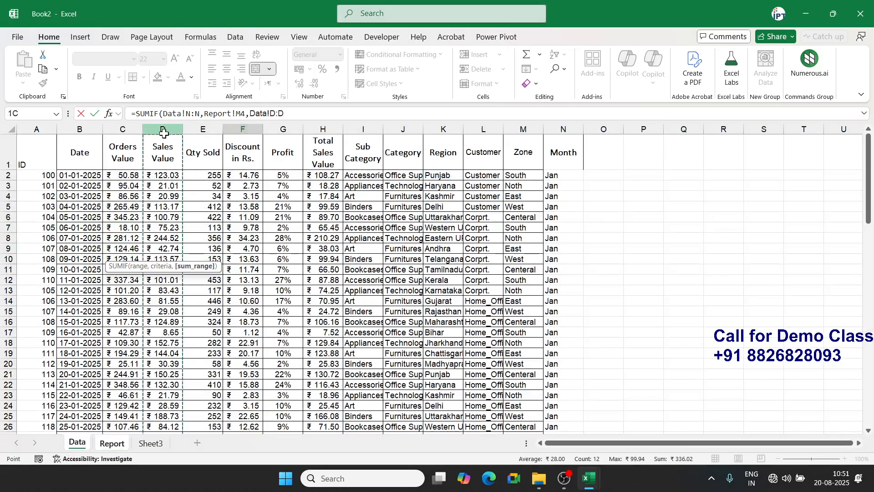
pyautogui.press('Return')
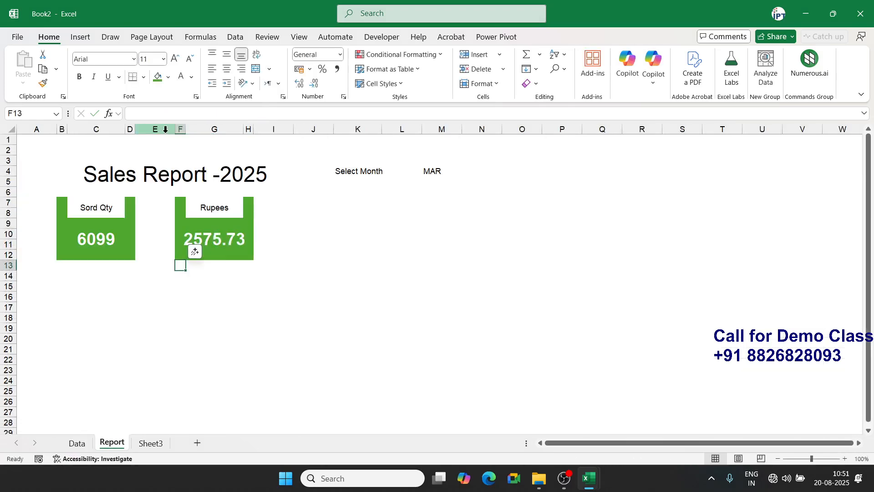
# - Show the total in the "Rupees" card without decimal places
pyautogui.click(210, 255)
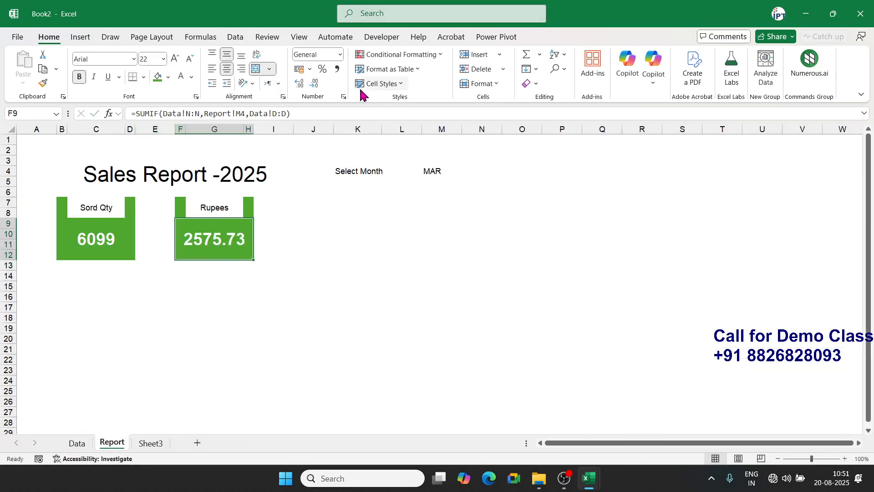
pyautogui.click(317, 86)
pyautogui.click(316, 87)
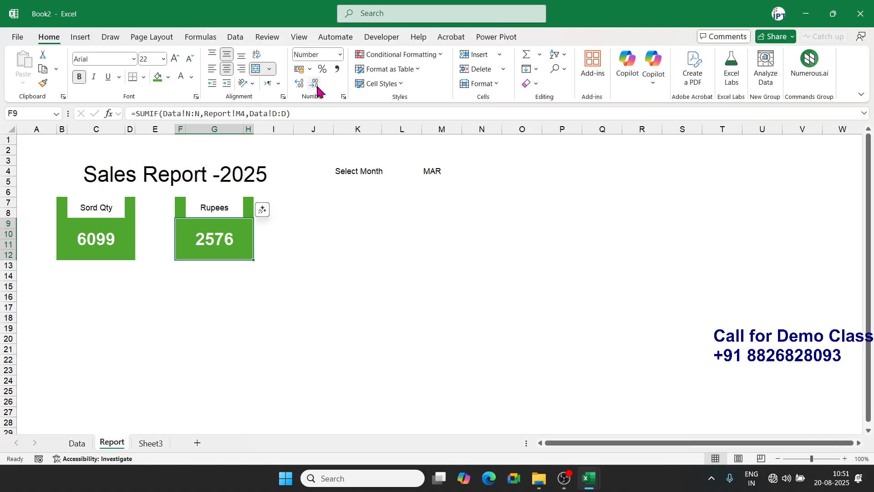
pyautogui.click(327, 254)
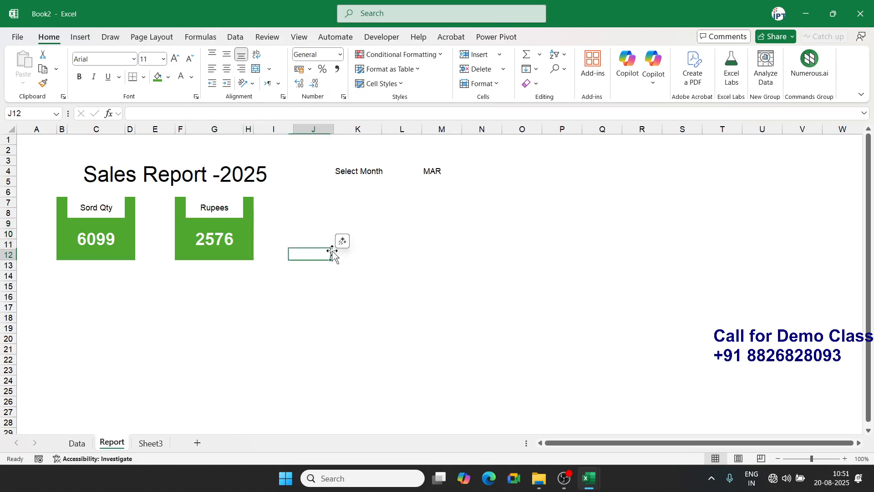
# - Narrow column E to reduce the gap between the "Sord Qty" and "Rupees" cards
pyautogui.click(174, 136)
pyautogui.moveTo(176, 128); pyautogui.dragTo(151, 129)
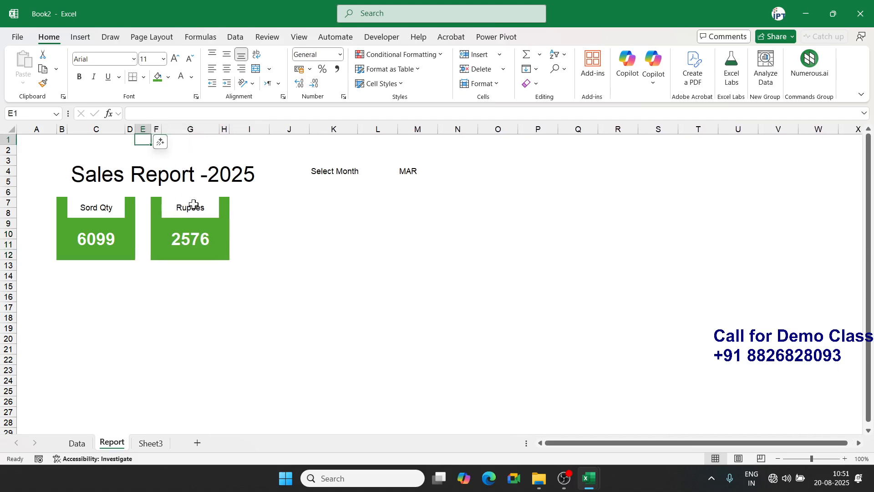
pyautogui.click(289, 272)
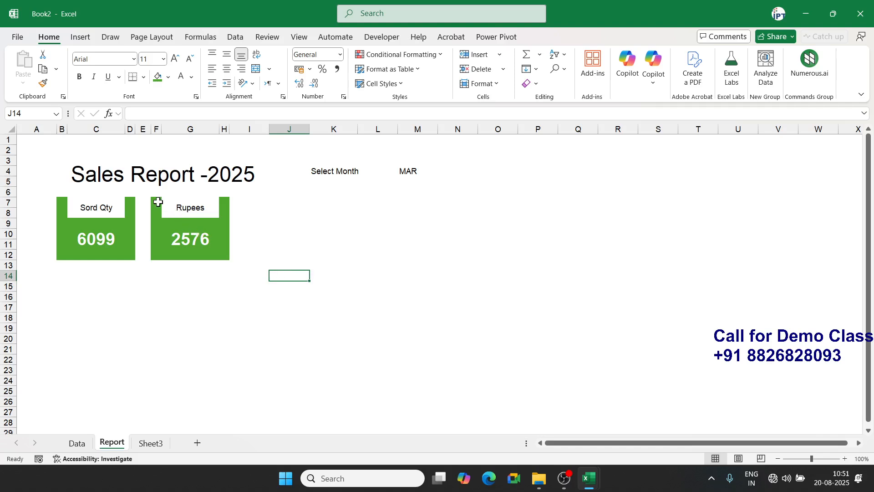
# - Copy the "Rupees" card F7:H12 and paste it at J7 as a third card
pyautogui.moveTo(156, 201); pyautogui.dragTo(217, 247)
pyautogui.hotkey('ctrl', 'c')
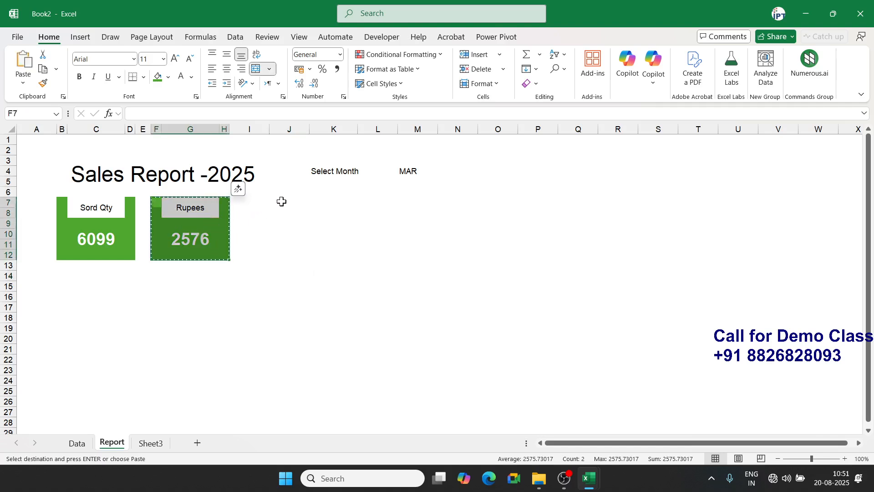
pyautogui.click(296, 199)
pyautogui.hotkey('ctrl', 'v')
# - Change the third card's heading in K7 to "Margin %" and clear the copied formula from its total in J9
pyautogui.click(330, 206)
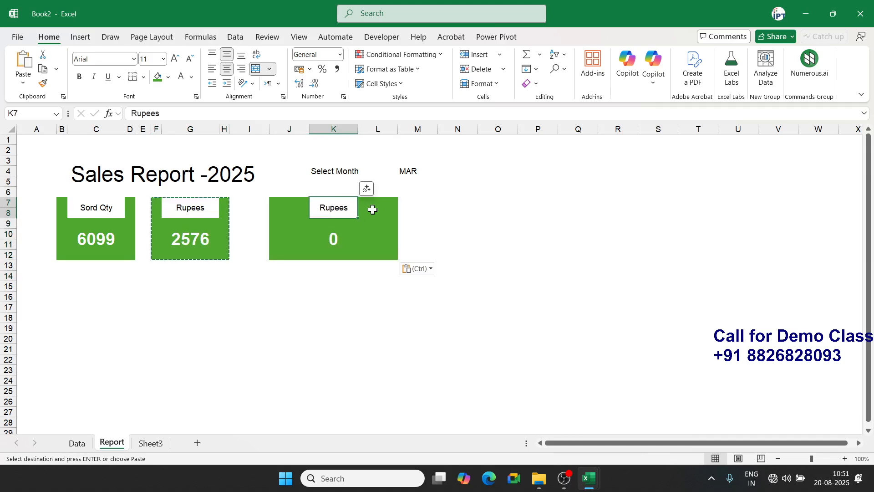
pyautogui.write('Margin')
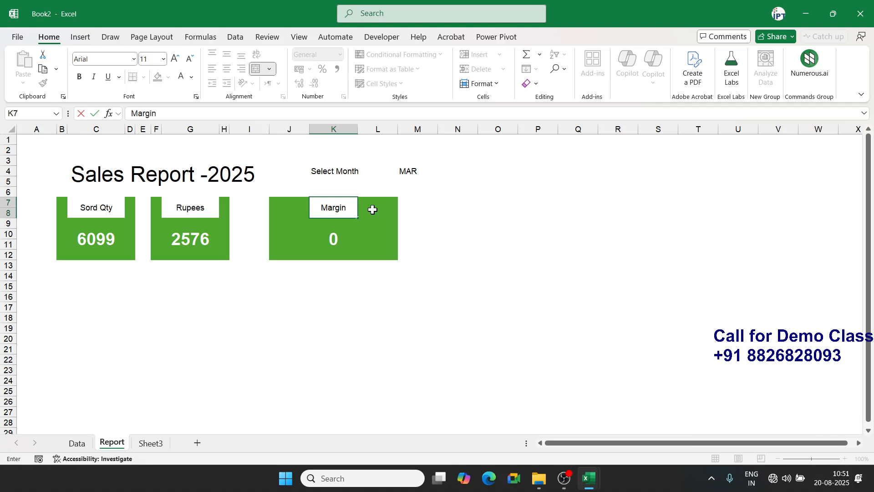
pyautogui.write(' %')
pyautogui.press('Return')
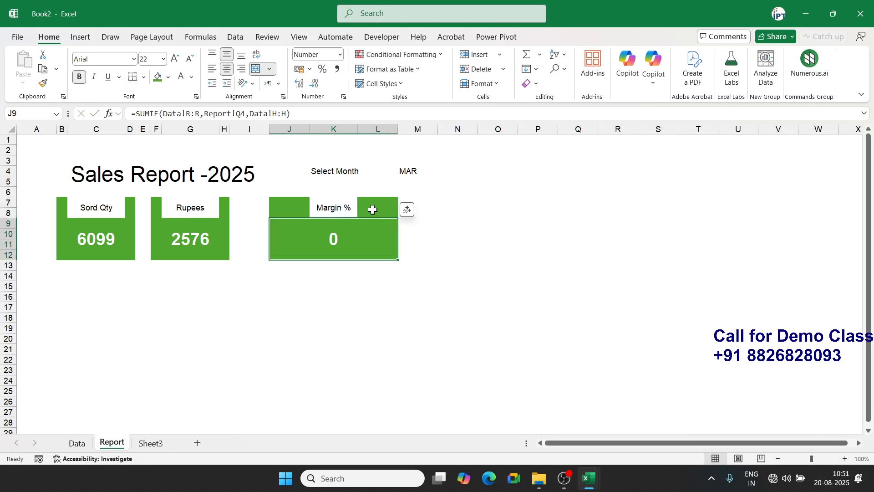
pyautogui.press('Delete')
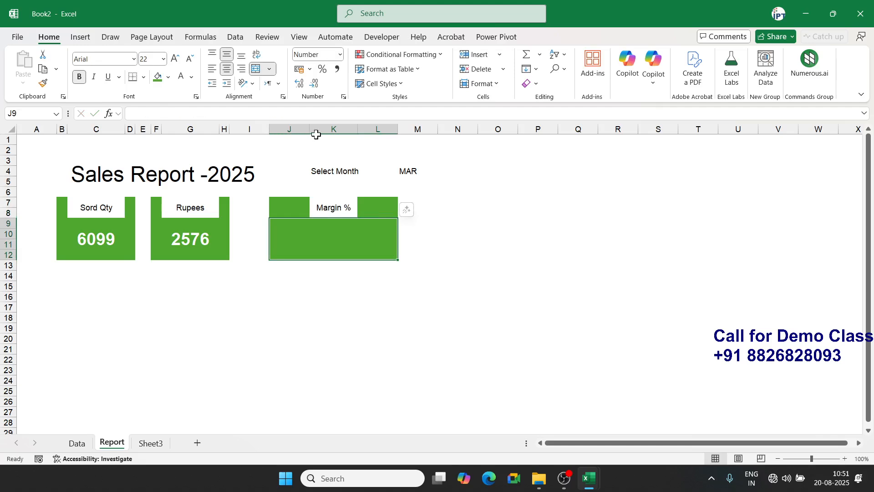
# - Narrow the "Margin %" card's edge columns J and L and the gap column I to match the other cards
pyautogui.moveTo(311, 129); pyautogui.dragTo(280, 129)
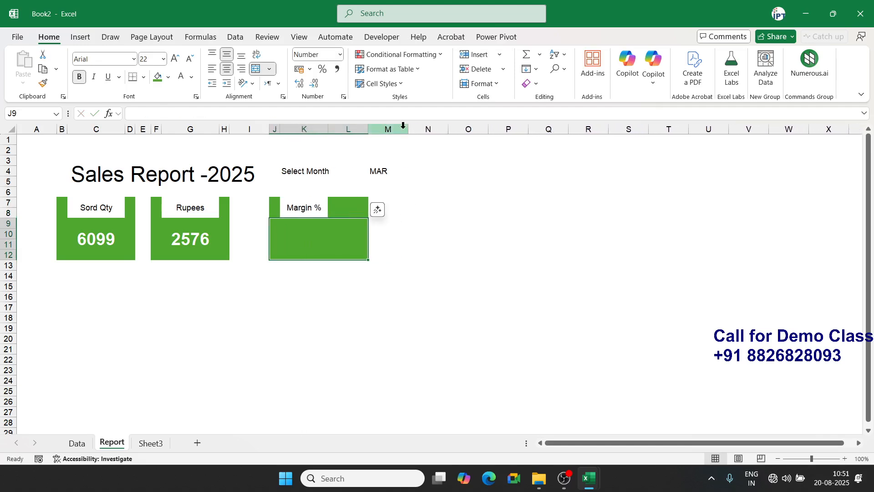
pyautogui.moveTo(369, 129); pyautogui.dragTo(346, 129)
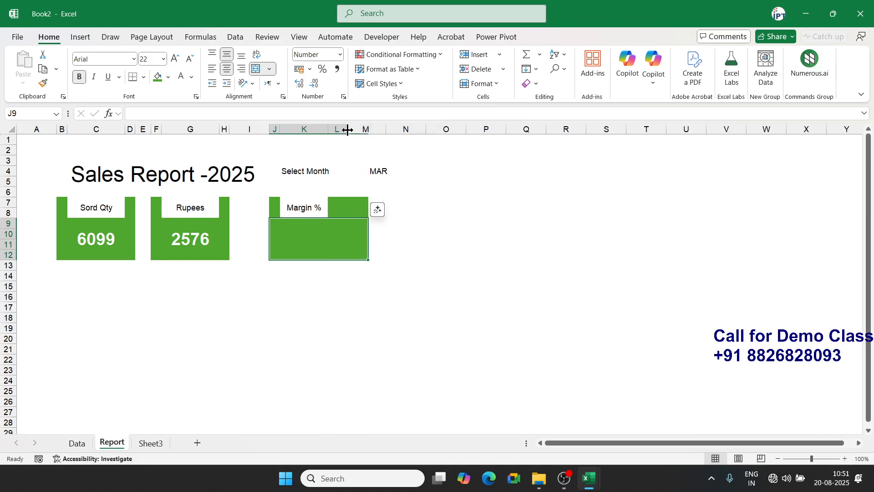
pyautogui.moveTo(268, 135); pyautogui.dragTo(249, 131)
pyautogui.click(373, 286)
# - Examine the values in the Profit column of the Data sheet as the source for the "Margin %" card
pyautogui.click(288, 214)
pyautogui.click(289, 236)
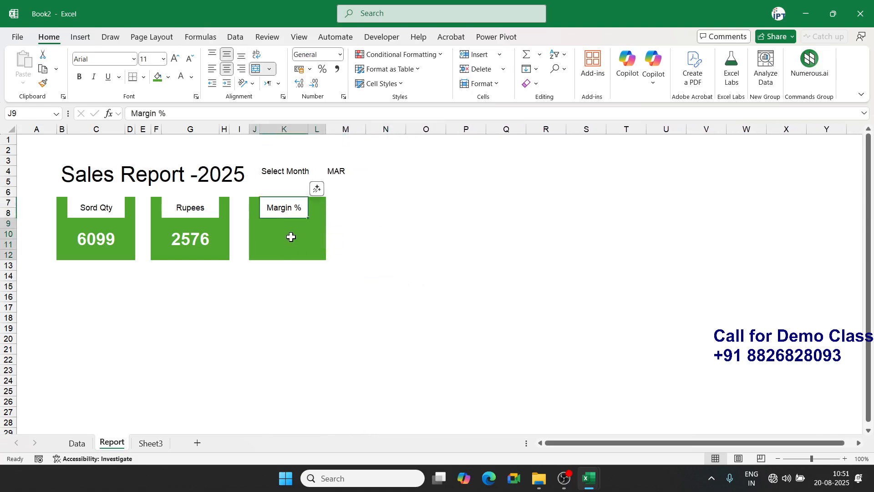
pyautogui.click(77, 443)
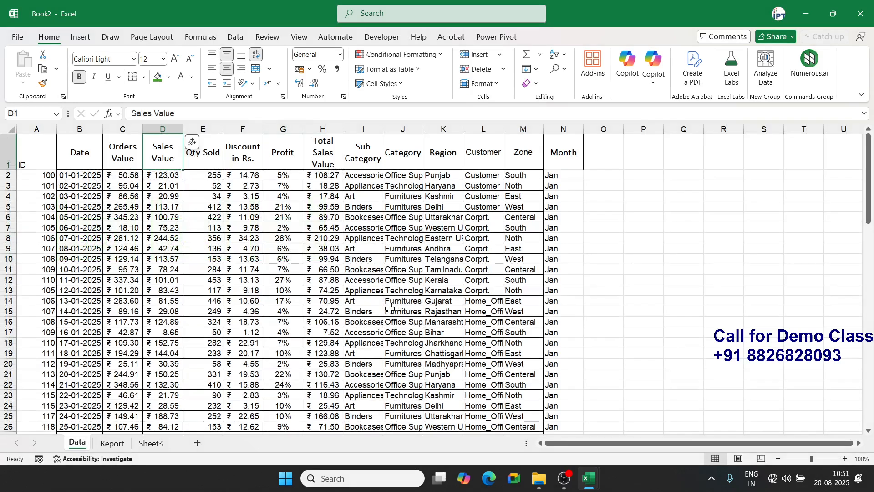
pyautogui.moveTo(283, 175); pyautogui.dragTo(281, 329)
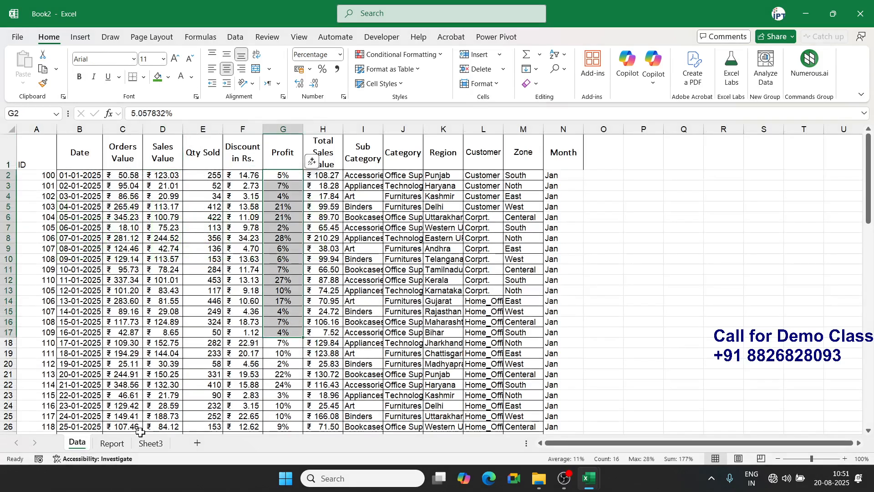
pyautogui.click(112, 443)
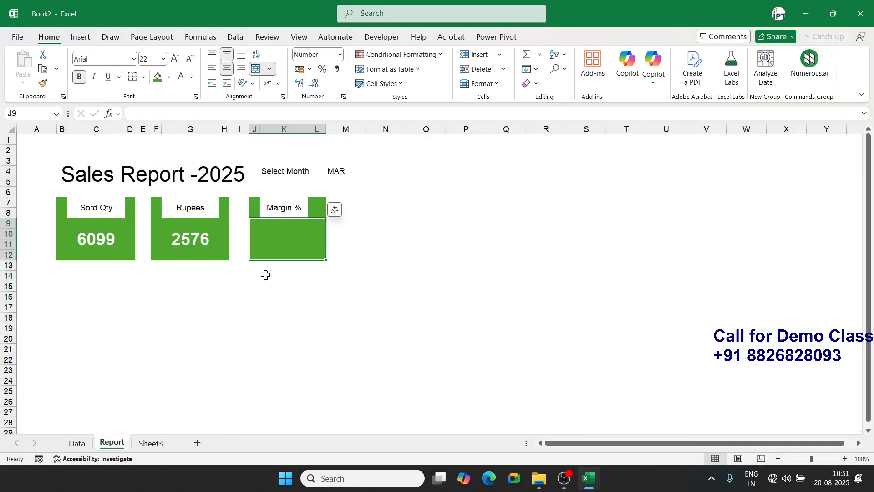
# - Enter =AVERAGEIF(Data!N:N,Report!M4,Data!G:G) in the "Margin %" card at J9
pyautogui.write('=av')
pyautogui.press('Down')
pyautogui.press('Down')
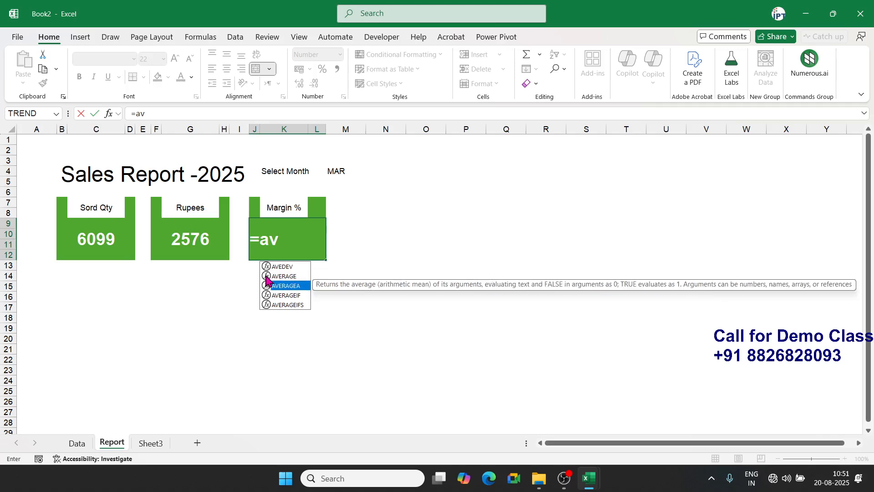
pyautogui.press('Down')
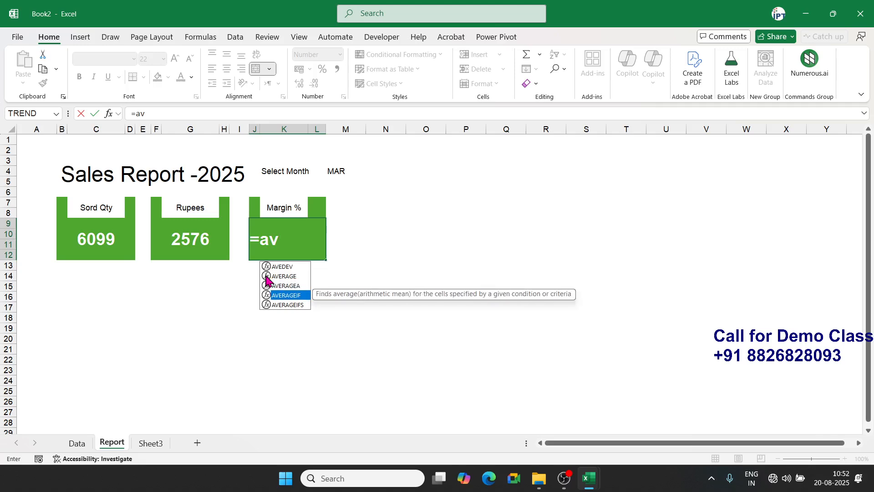
pyautogui.press('Tab')
pyautogui.click(78, 444)
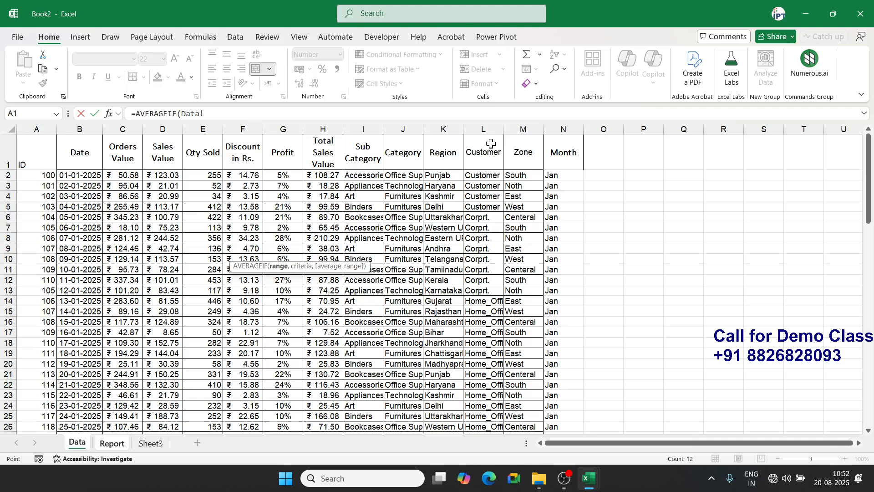
pyautogui.click(556, 129)
pyautogui.write(',')
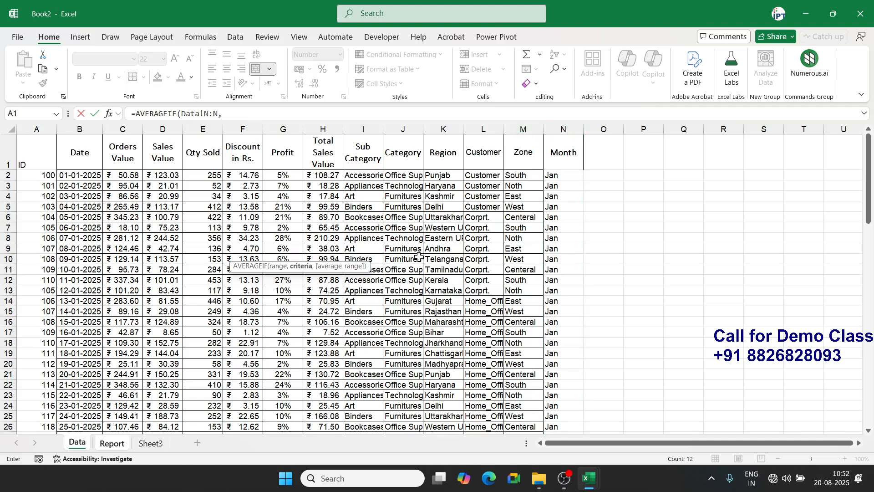
pyautogui.click(112, 443)
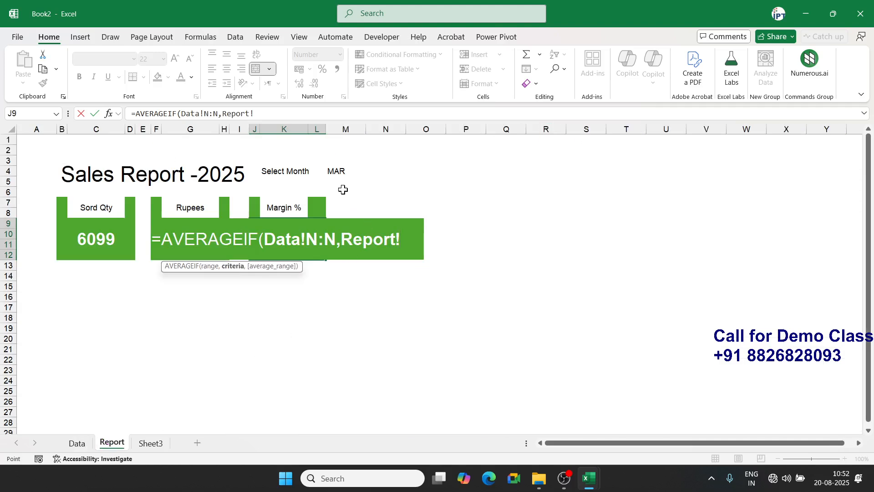
pyautogui.click(338, 171)
pyautogui.write(',')
pyautogui.click(77, 443)
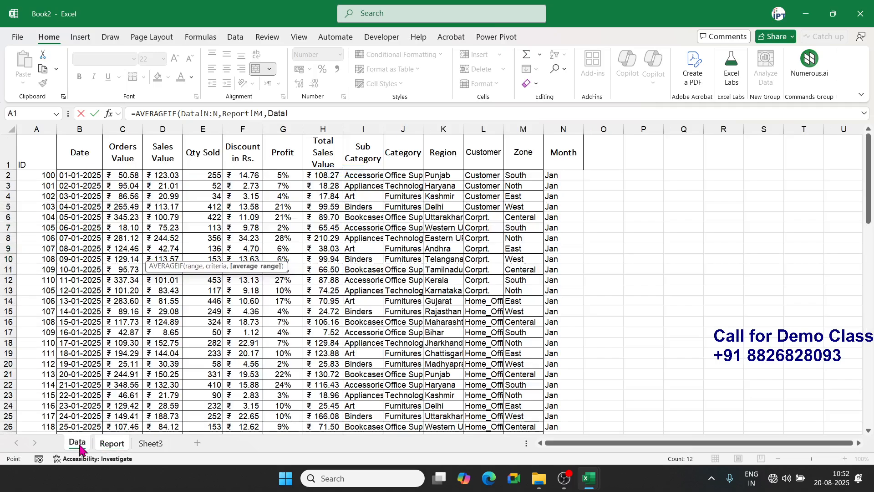
pyautogui.click(286, 124)
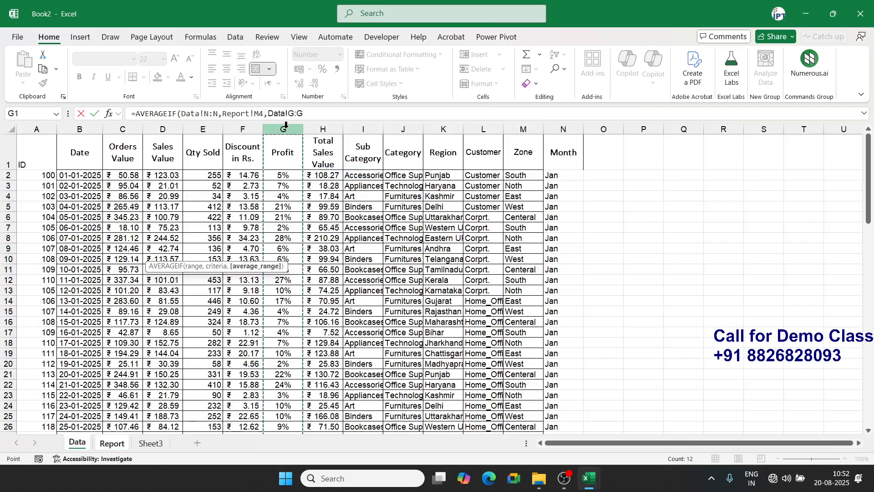
pyautogui.press('Return')
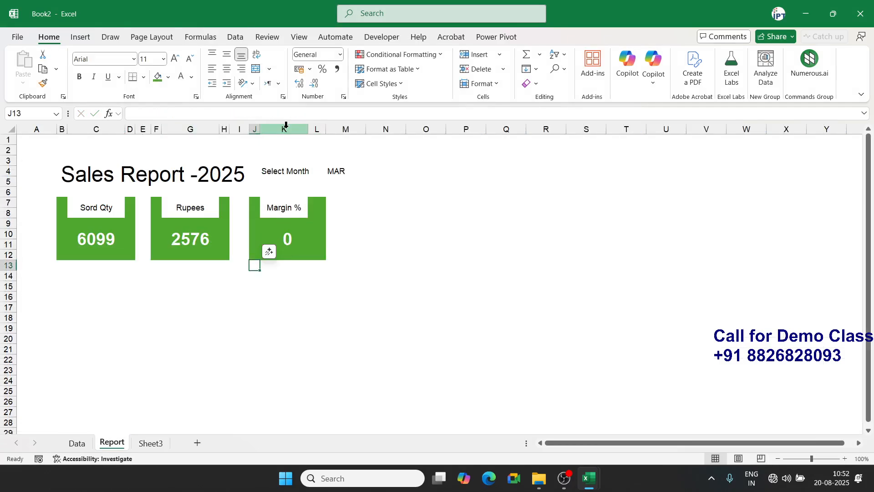
# - Format the average in the "Margin %" card as a percentage
pyautogui.press('Up')
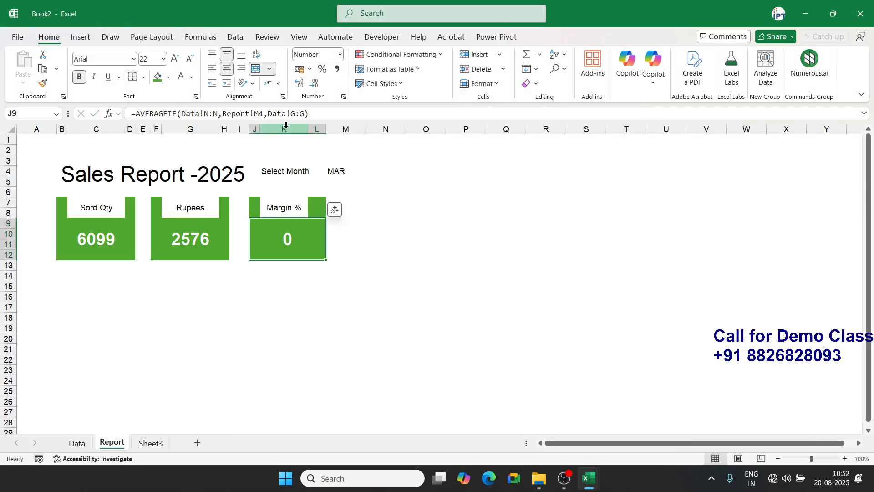
pyautogui.click(326, 69)
pyautogui.moveTo(369, 192); pyautogui.dragTo(517, 233)
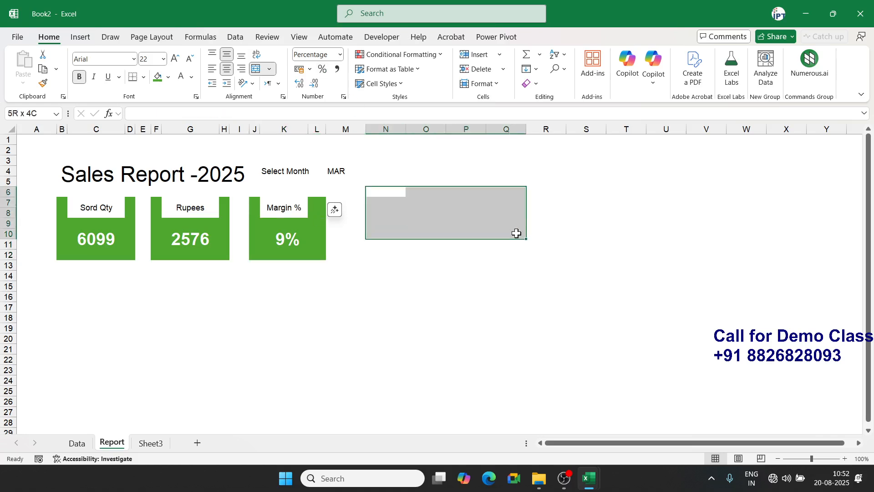
# - Enter =UNIQUE(Data!L2:L87) in C17 of the Report sheet to list the distinct customer types
pyautogui.click(71, 305)
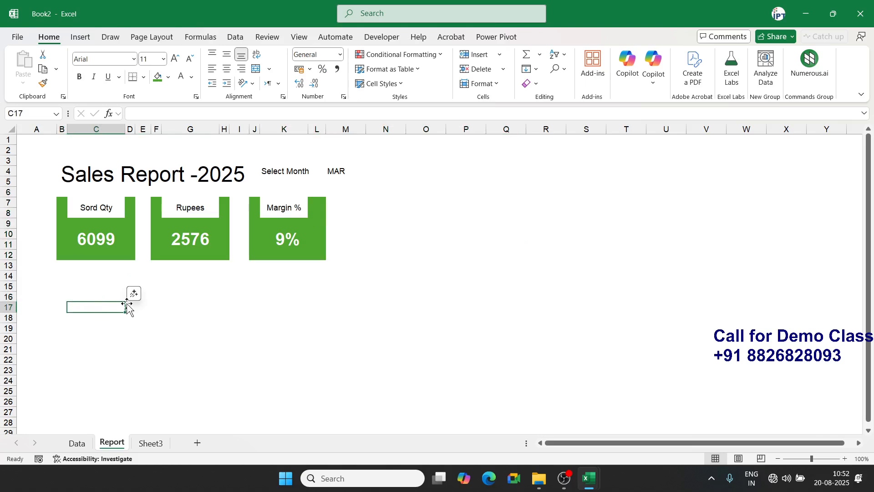
pyautogui.write('=')
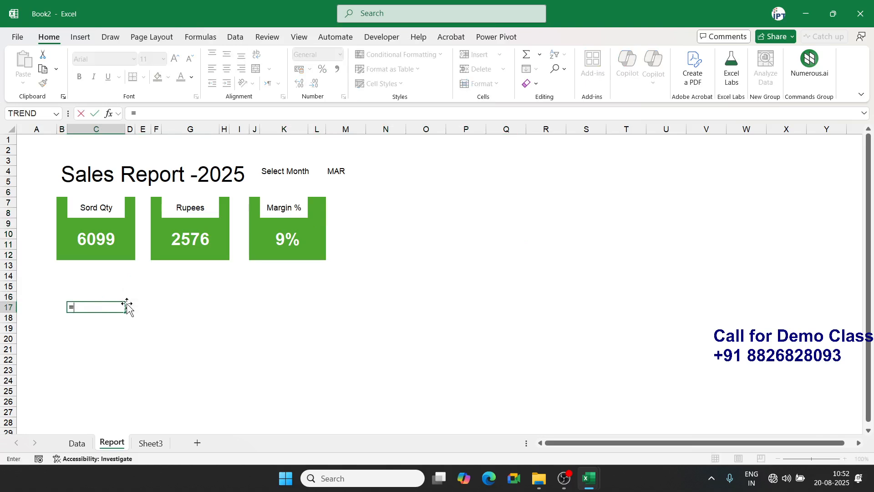
pyautogui.write('un')
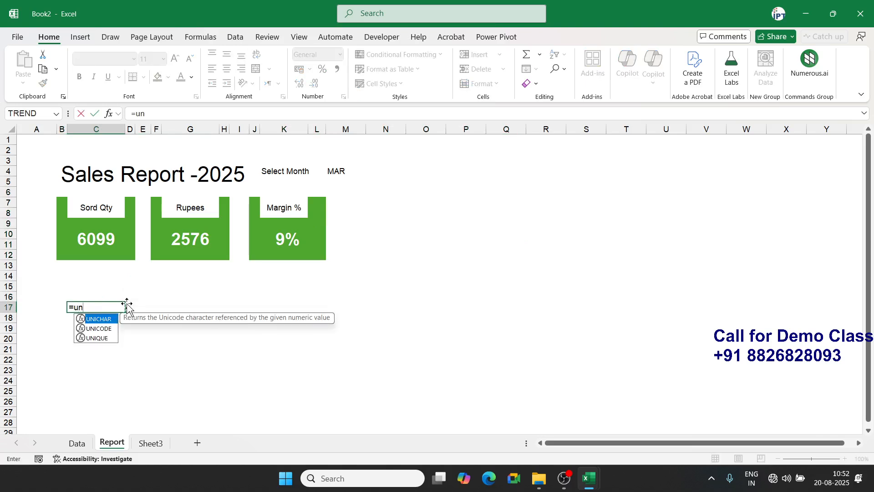
pyautogui.press('Down')
pyautogui.press('Down')
pyautogui.press('Tab')
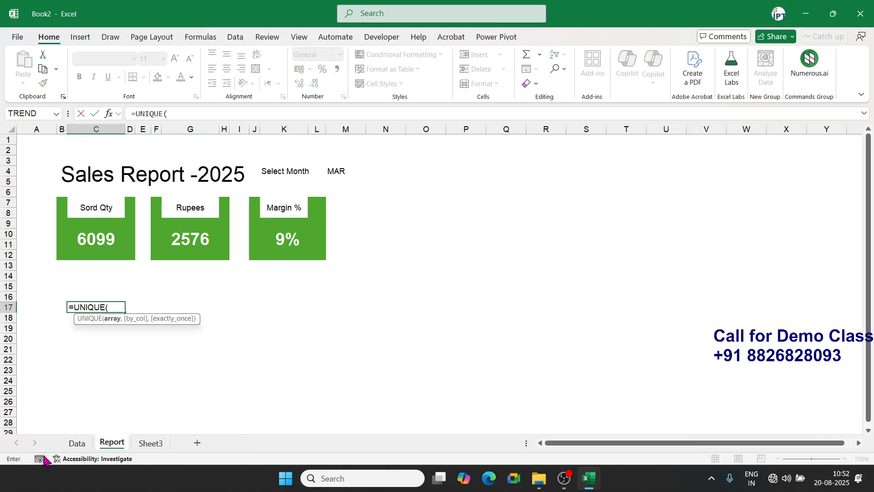
pyautogui.click(73, 445)
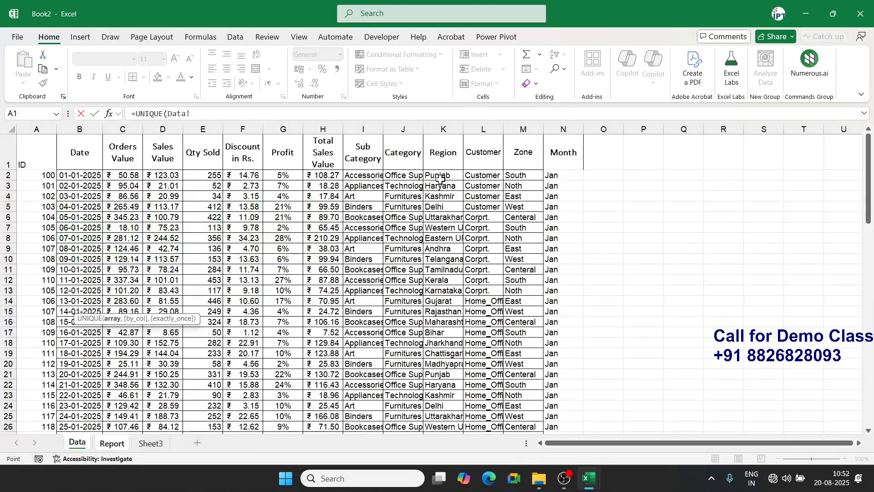
pyautogui.click(489, 176)
pyautogui.hotkey('ctrl', 'shift', 'Down')
pyautogui.press('Return')
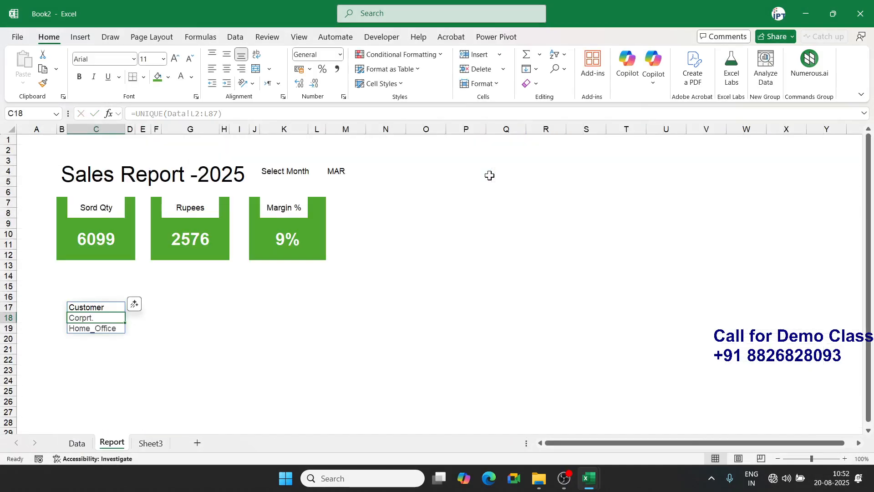
# - Add the headings "Sales To" in C16 and "Qty" in D16, widening column D to fit
pyautogui.press('Up')
pyautogui.press('Up')
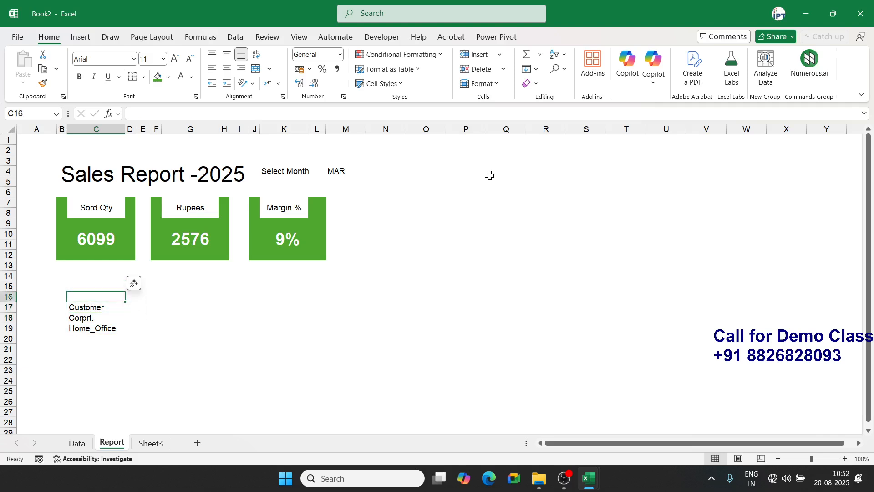
pyautogui.write('Sales To')
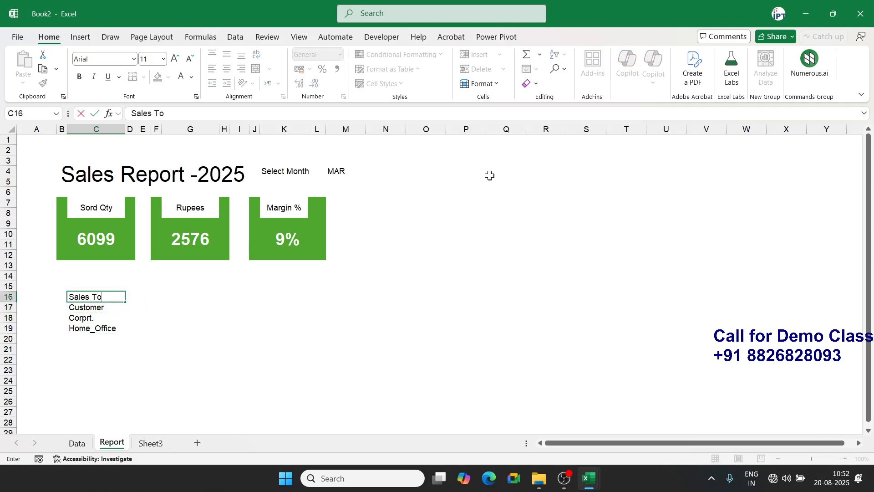
pyautogui.press('Tab')
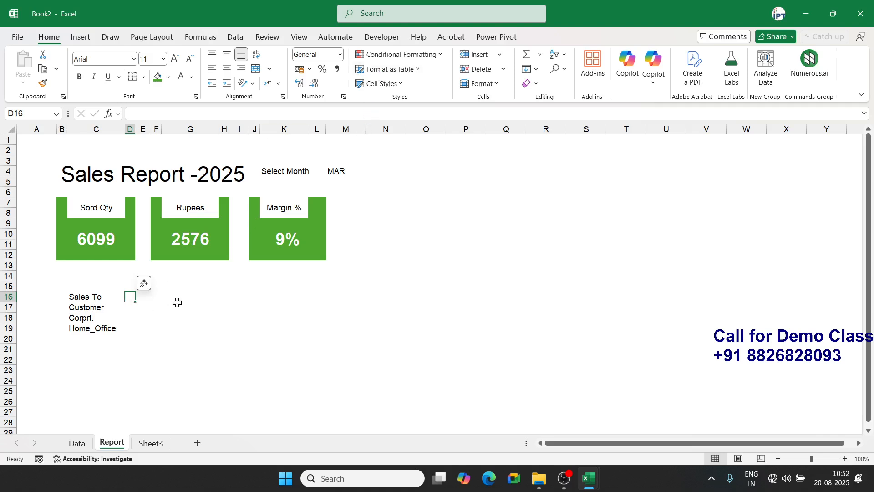
pyautogui.moveTo(136, 129); pyautogui.dragTo(149, 129)
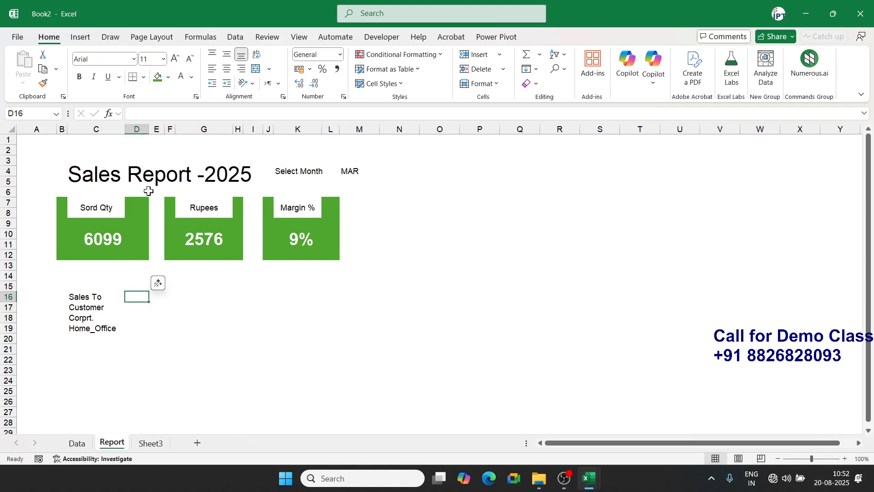
pyautogui.click(103, 301)
pyautogui.click(139, 297)
pyautogui.write('Qty')
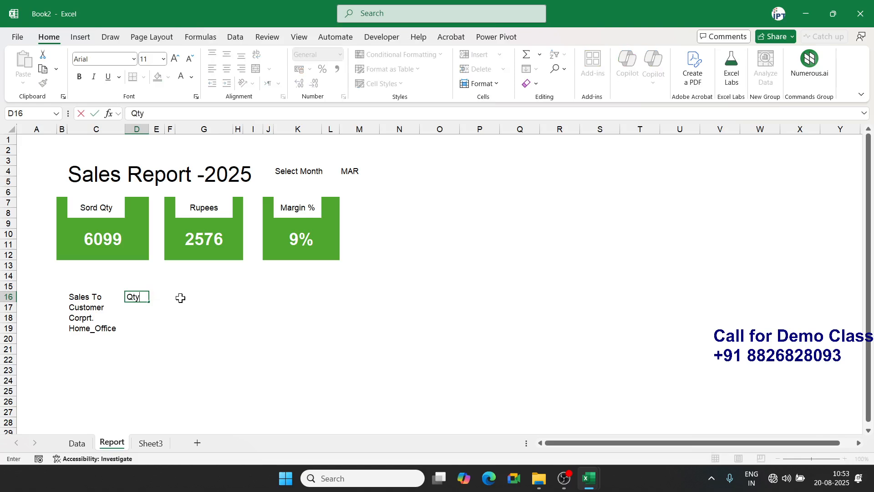
pyautogui.press('Return')
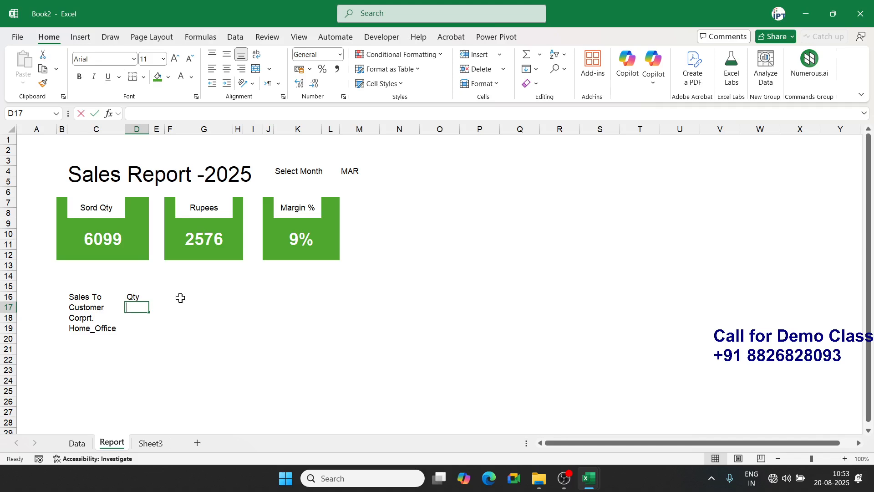
# - Start a SUMIFS formula in D17 that sums Data!C:C where Data!N:N matches the selected month in Report!M4
pyautogui.write('=sum')
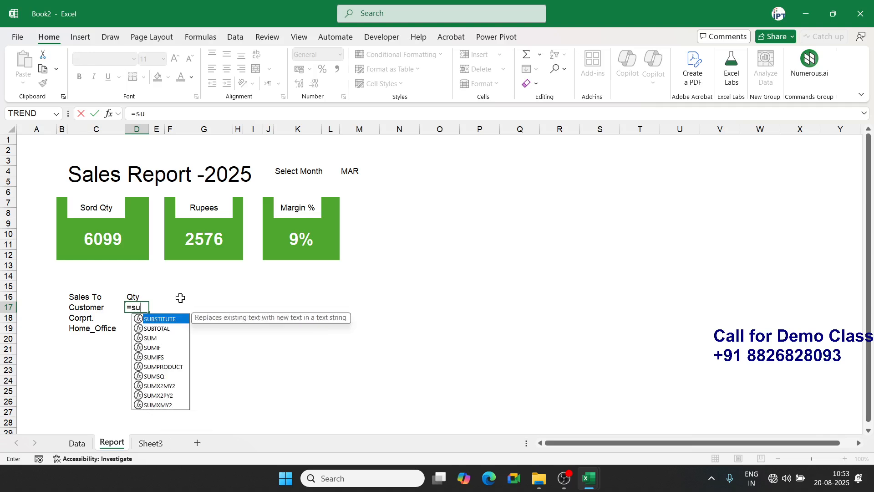
pyautogui.press('Down')
pyautogui.press('Down')
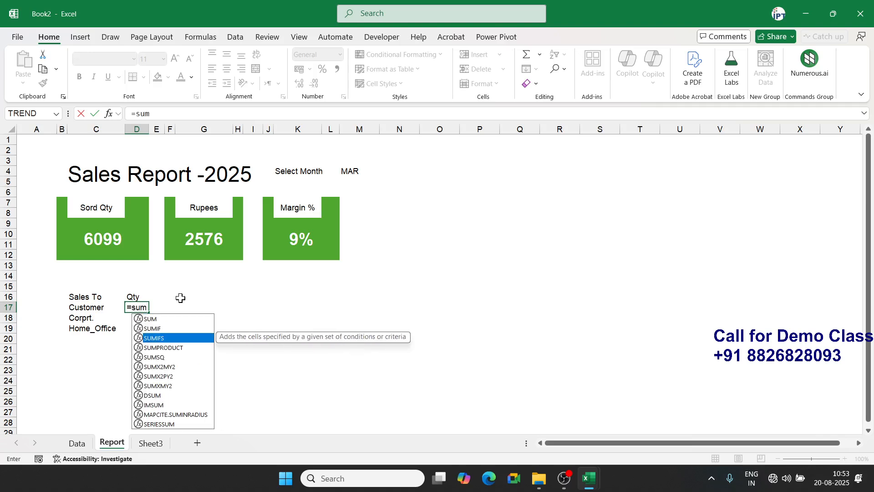
pyautogui.press('Tab')
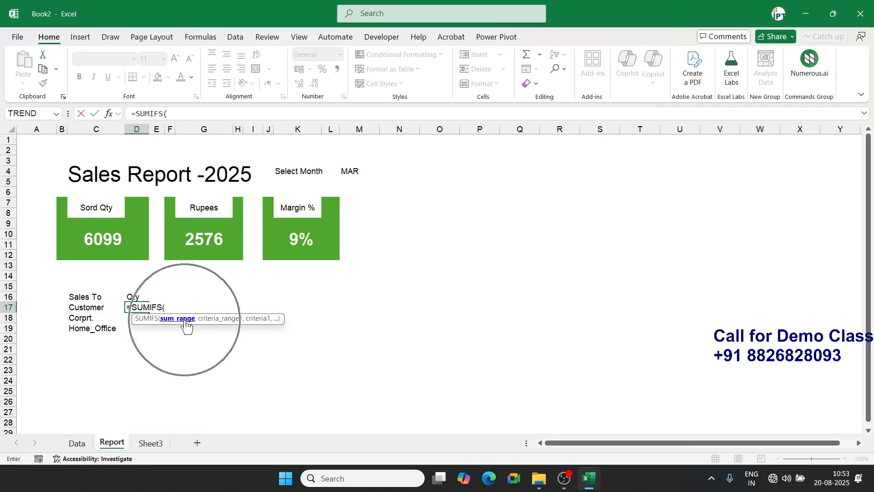
pyautogui.click(76, 443)
pyautogui.scroll(20, 206, 249)
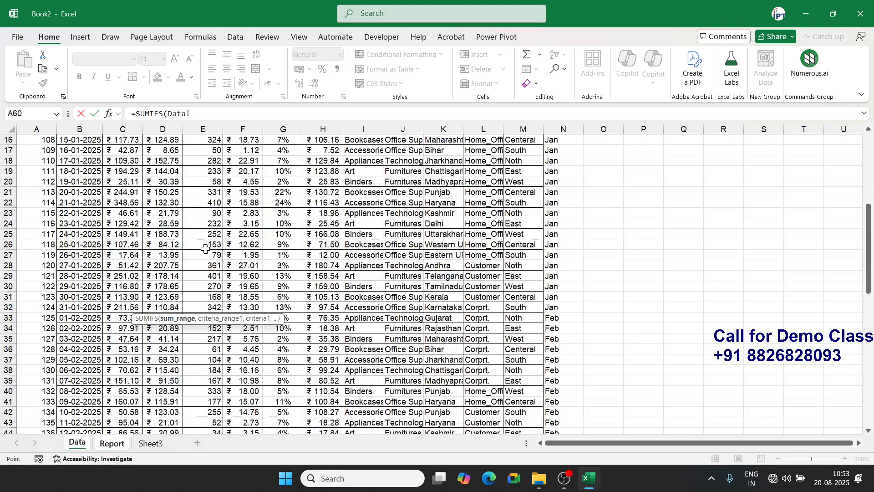
pyautogui.click(130, 127)
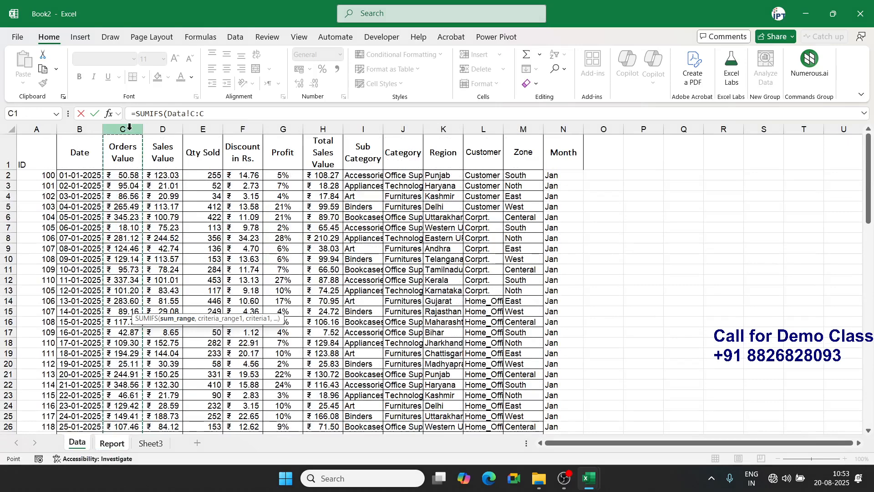
pyautogui.write(',')
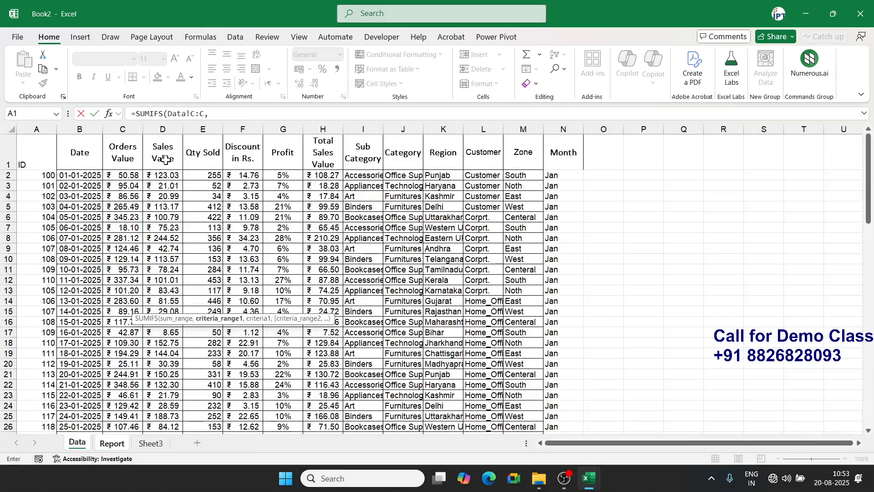
pyautogui.click(563, 130)
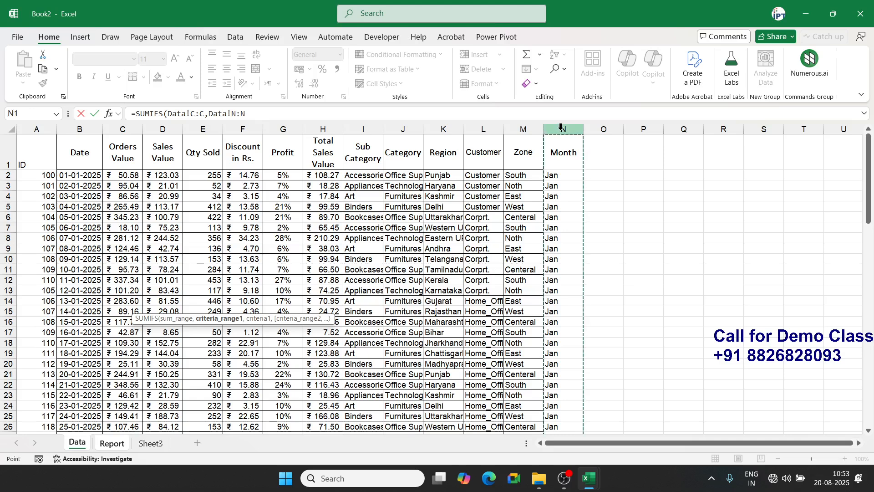
pyautogui.write(',')
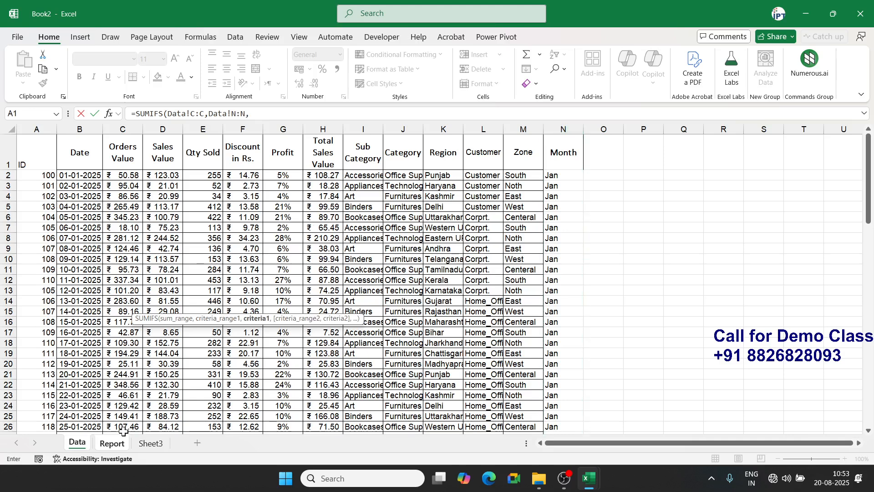
pyautogui.click(112, 443)
pyautogui.click(346, 171)
pyautogui.write(',')
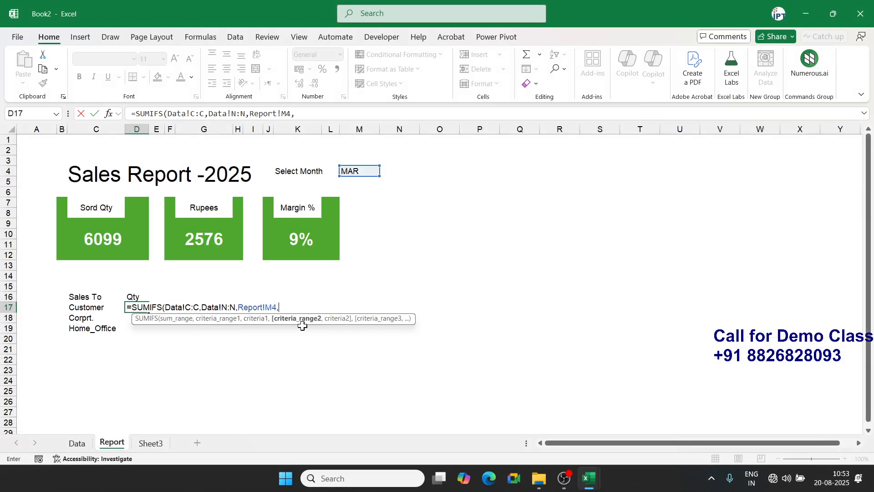
# - Add a second criterion to the D17 SUMIFS matching Data!L:L to Report!C17 and complete the formula
pyautogui.click(75, 444)
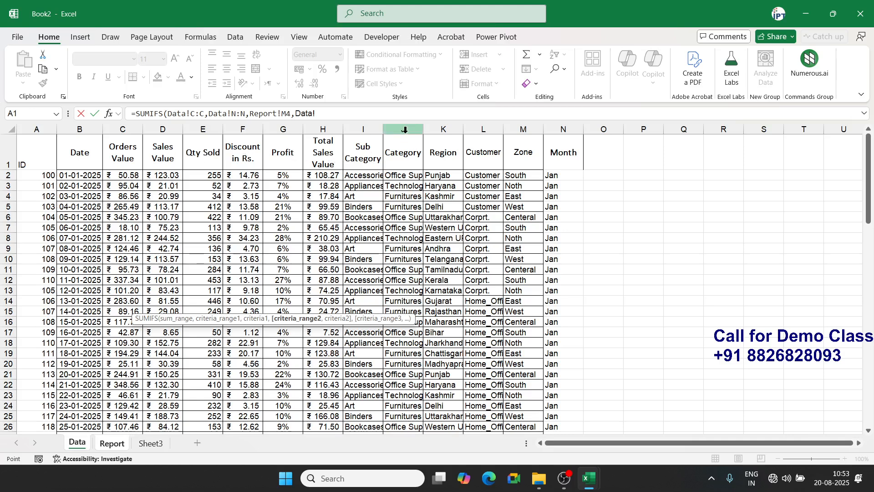
pyautogui.click(482, 128)
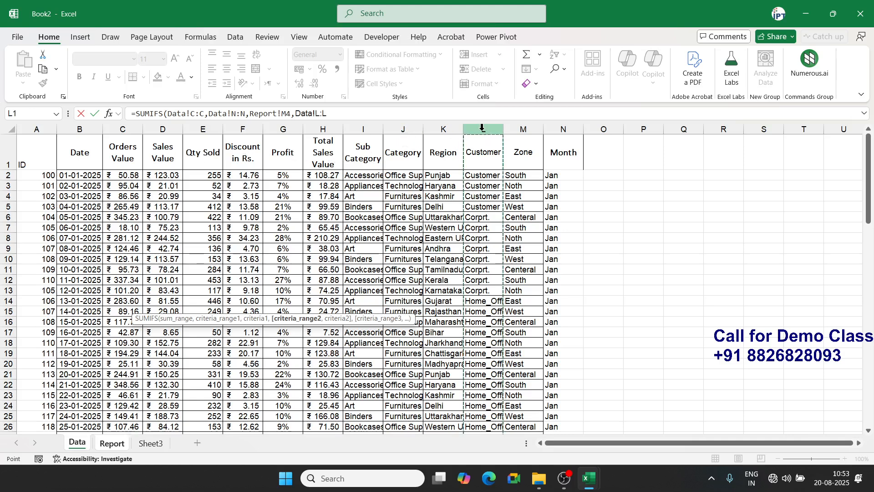
pyautogui.write(',')
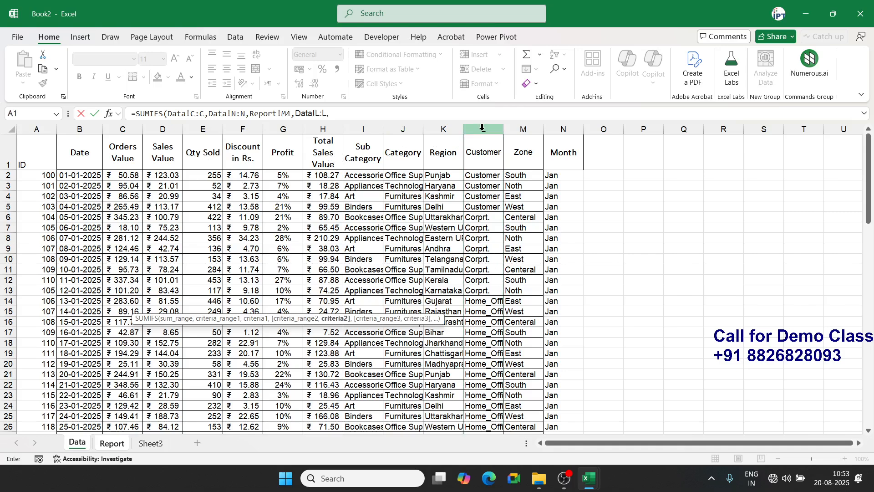
pyautogui.click(112, 443)
pyautogui.click(103, 308)
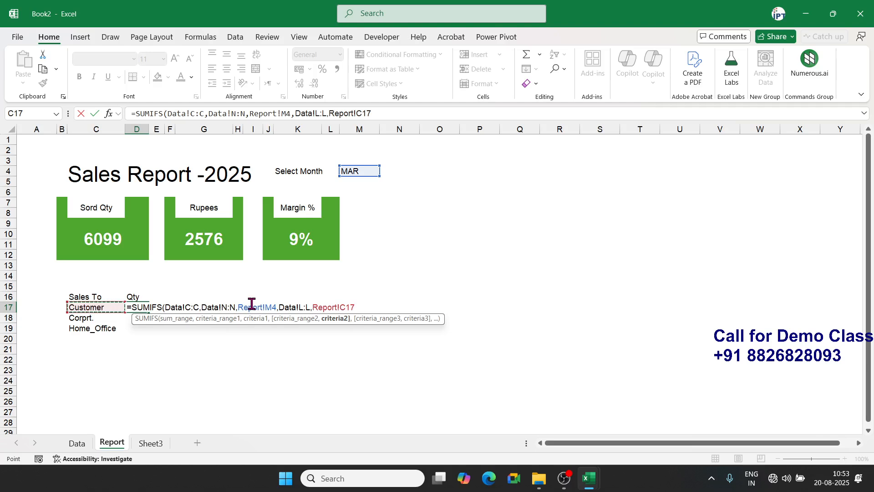
pyautogui.press('Return')
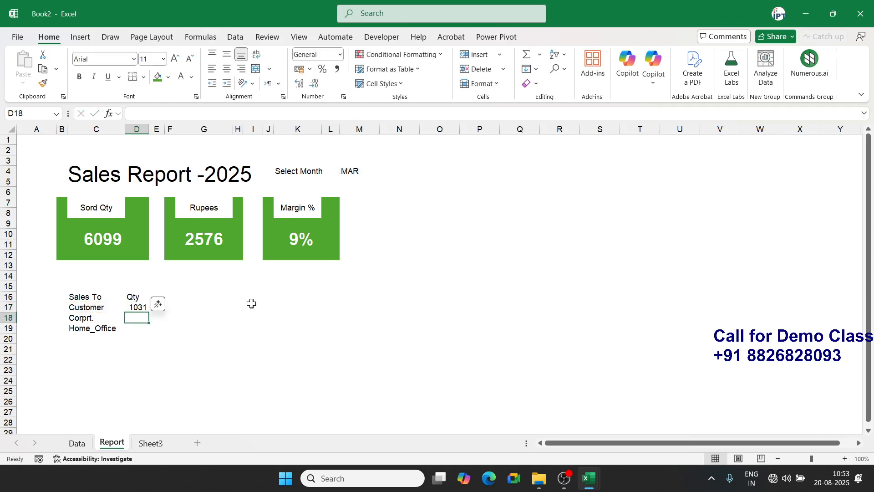
# - Check the column order on the Data sheet and change the sum range of the D17 SUMIFS to Data!D:D
pyautogui.press('Up')
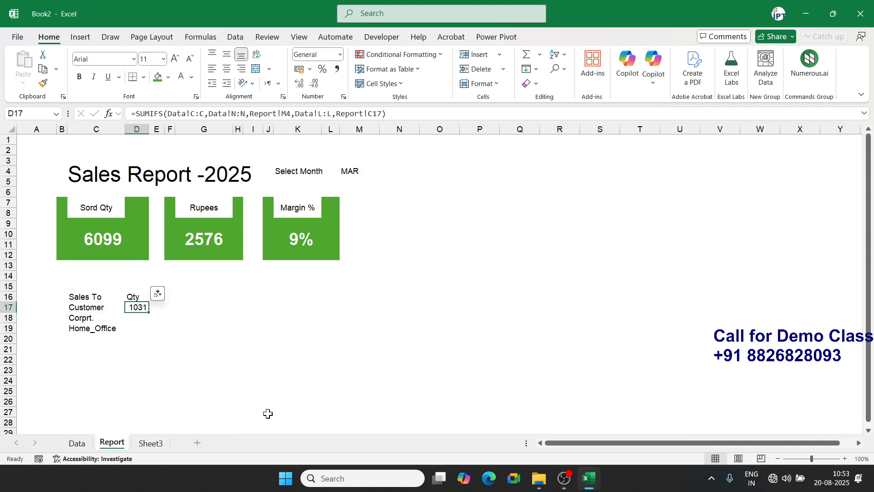
pyautogui.click(86, 443)
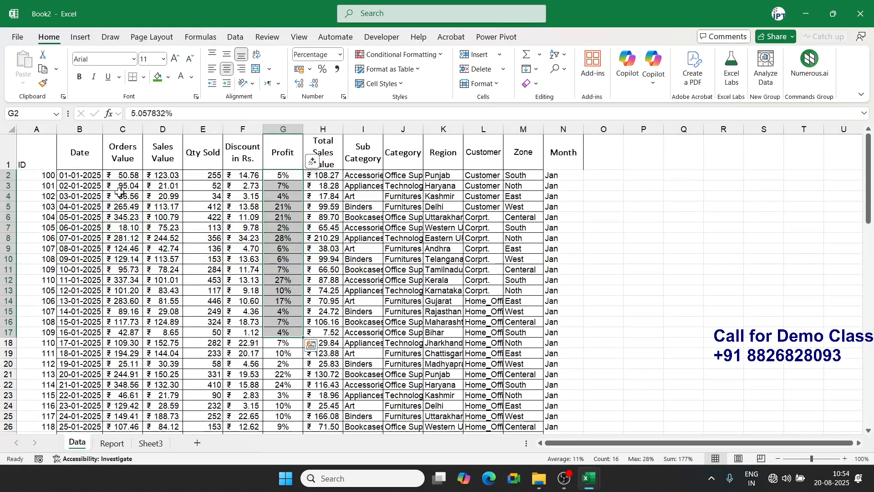
pyautogui.click(112, 444)
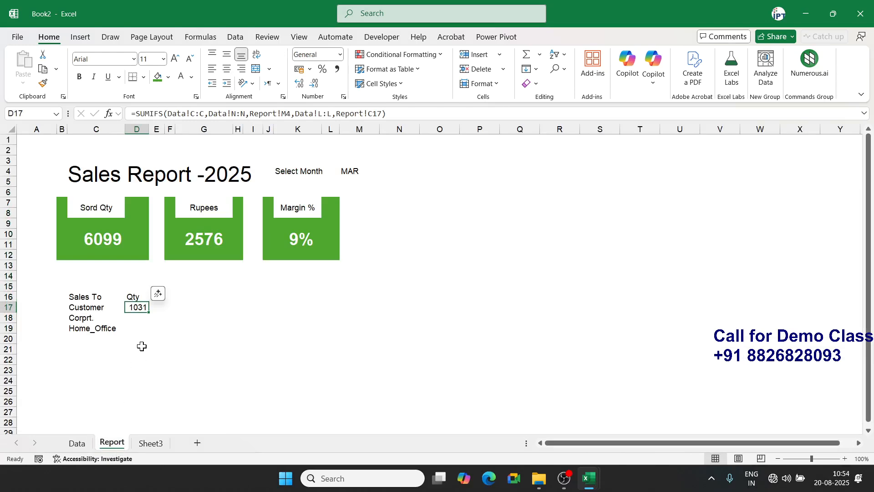
pyautogui.click(196, 113)
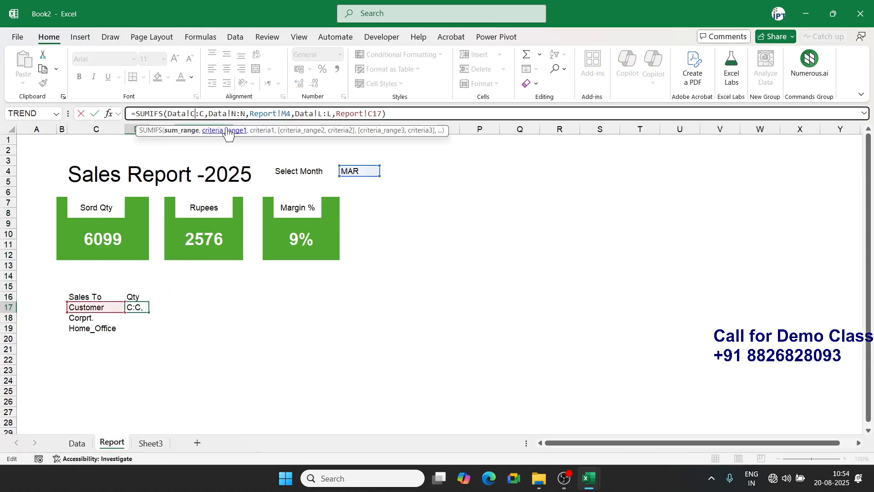
pyautogui.press('BackSpace')
pyautogui.write('D')
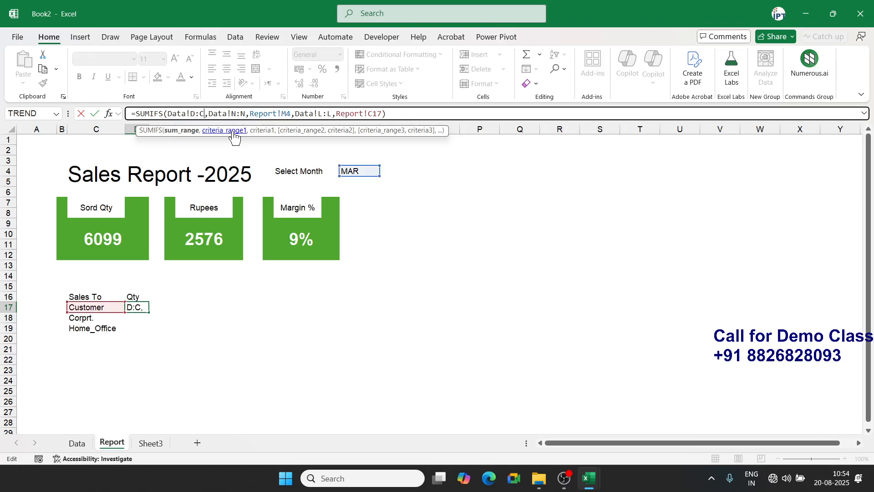
pyautogui.press('Return')
pyautogui.press('Return')
pyautogui.press('BackSpace')
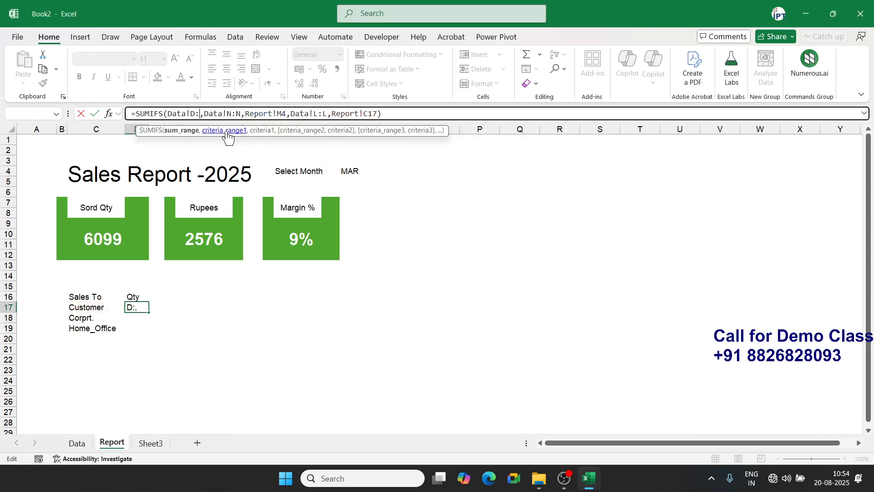
pyautogui.write('D')
pyautogui.press('Return')
pyautogui.press('Up')
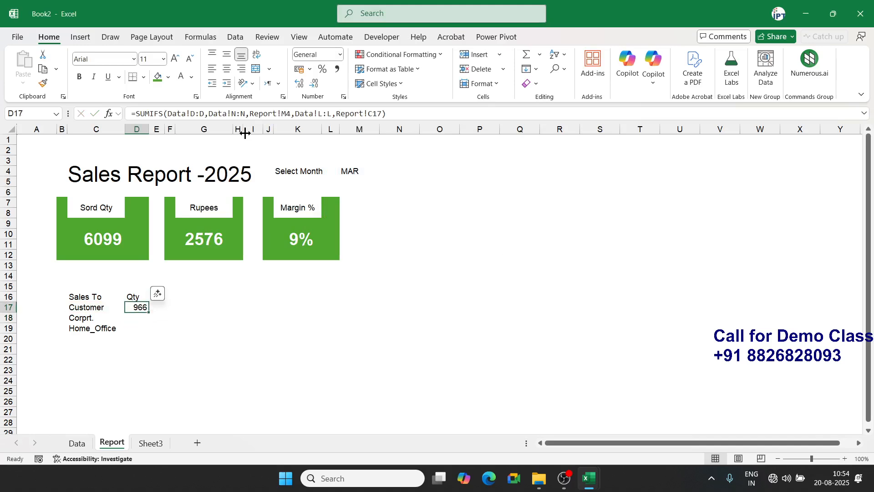
# - Lock the row of the month reference as Report!M$4 in the D17 SUMIFS and fill the formula down to D19
pyautogui.doubleClick(136, 308)
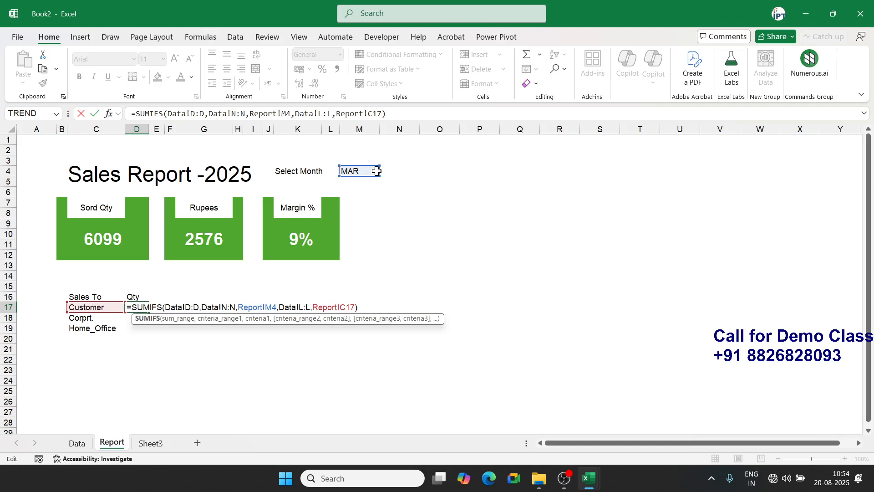
pyautogui.click(272, 308)
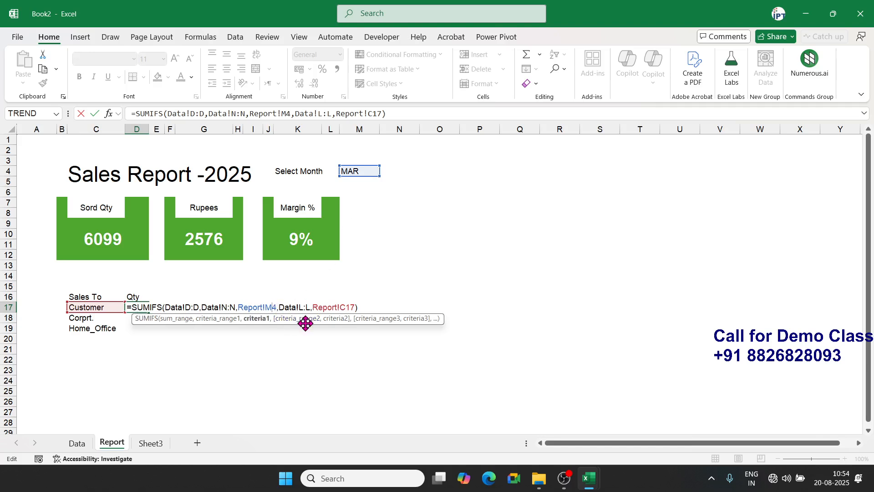
pyautogui.write('$')
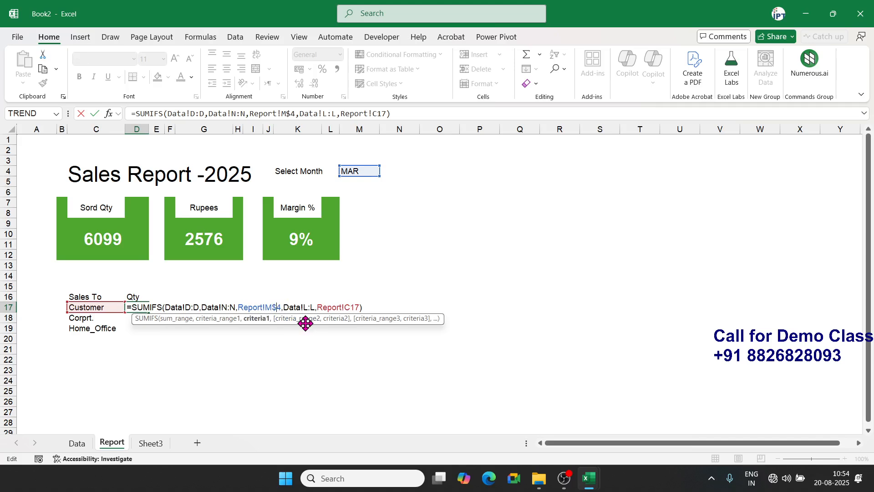
pyautogui.hotkey('ctrl', 'Return')
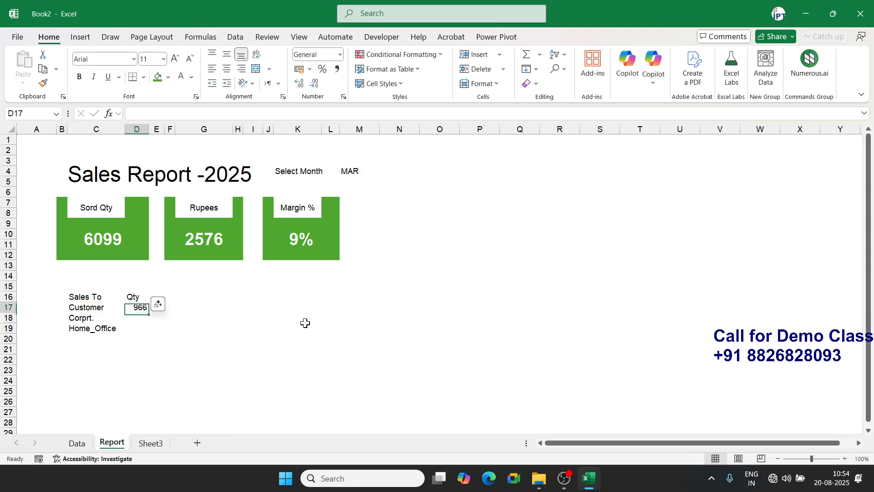
pyautogui.moveTo(148, 313); pyautogui.dragTo(141, 330)
# - Apply all borders to the Sales To table in C16:D19
pyautogui.moveTo(70, 294); pyautogui.dragTo(127, 325)
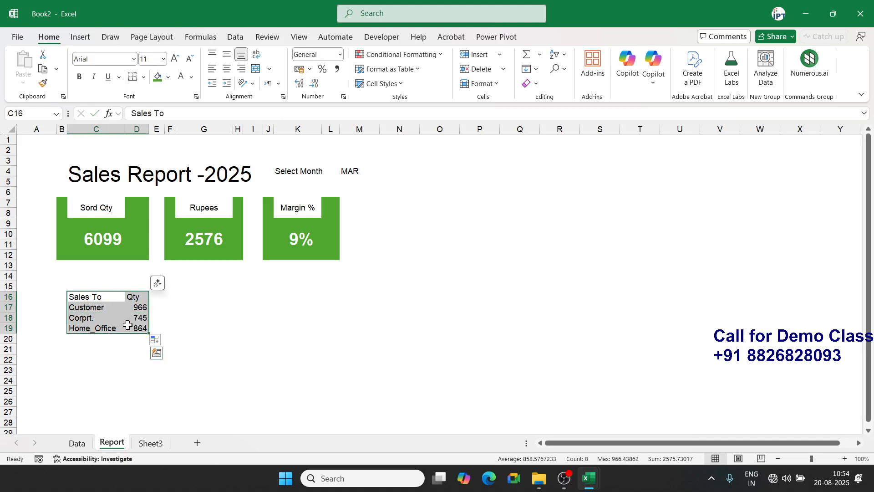
pyautogui.click(144, 77)
pyautogui.click(140, 196)
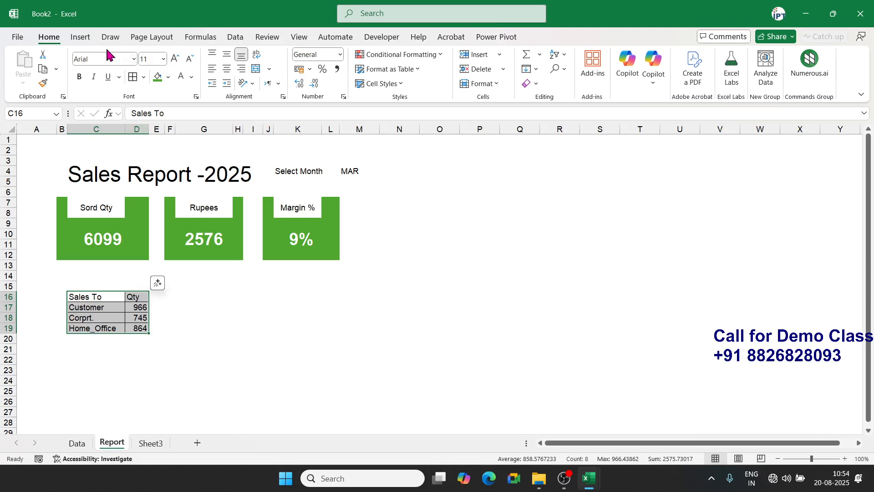
# - Insert a 2-D pie chart of the Sales To table, shrink it slightly and place it beside the table, below the summary cards
pyautogui.click(86, 34)
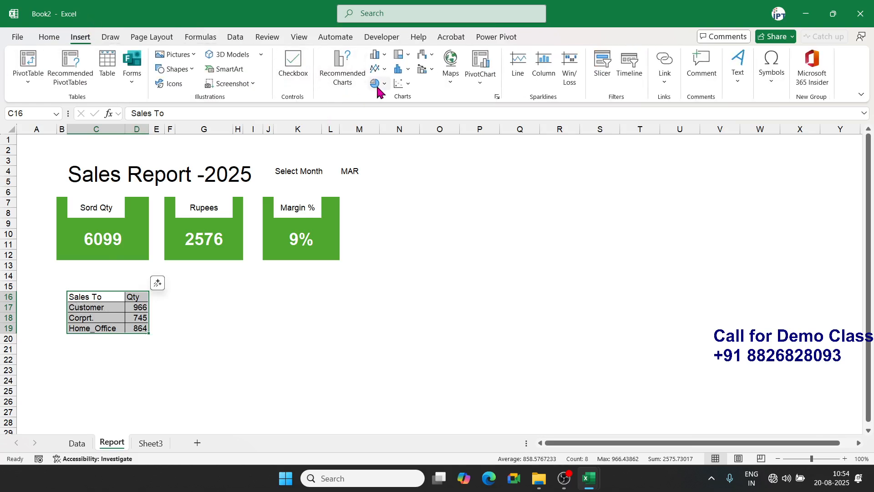
pyautogui.click(383, 85)
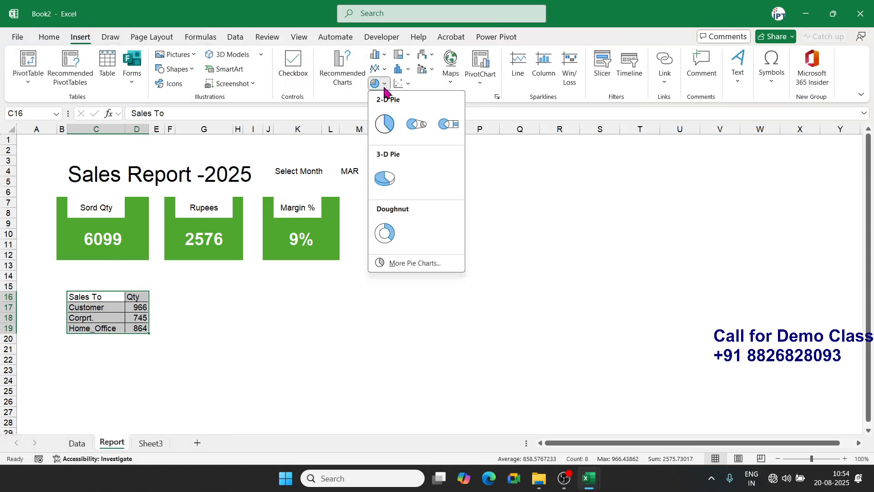
pyautogui.press('Escape')
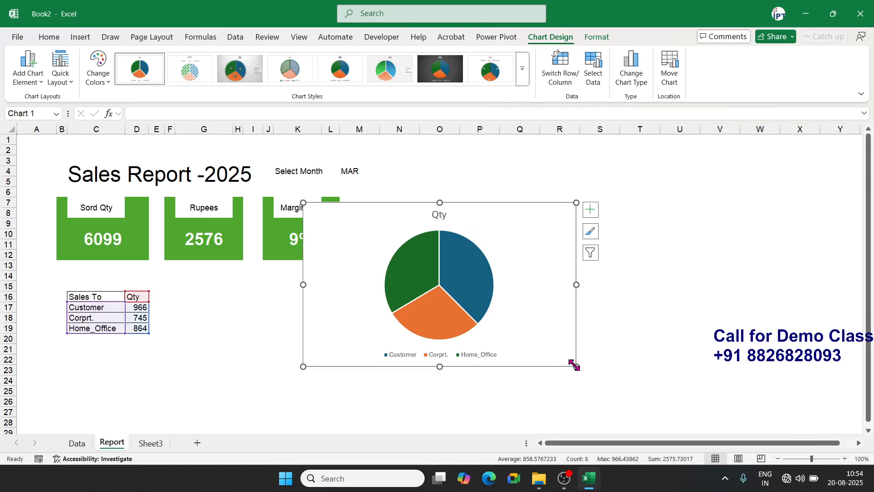
pyautogui.moveTo(574, 365); pyautogui.dragTo(547, 340)
pyautogui.moveTo(525, 309); pyautogui.dragTo(379, 383)
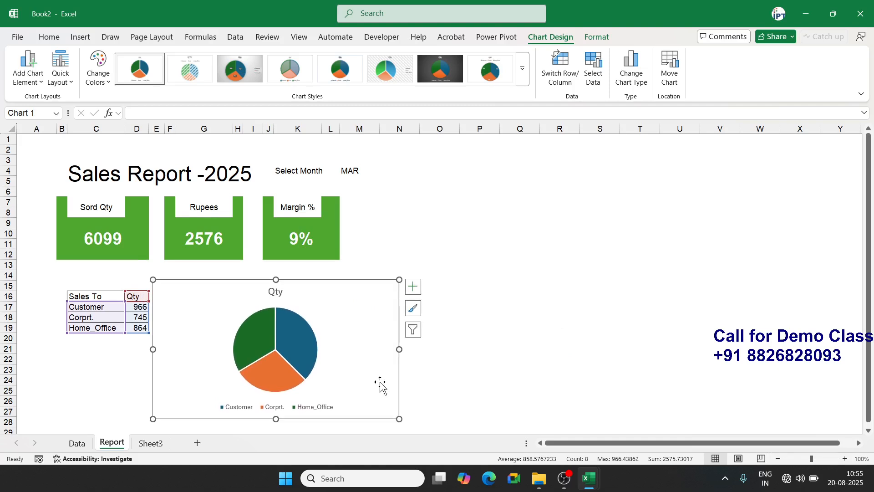
pyautogui.click(547, 330)
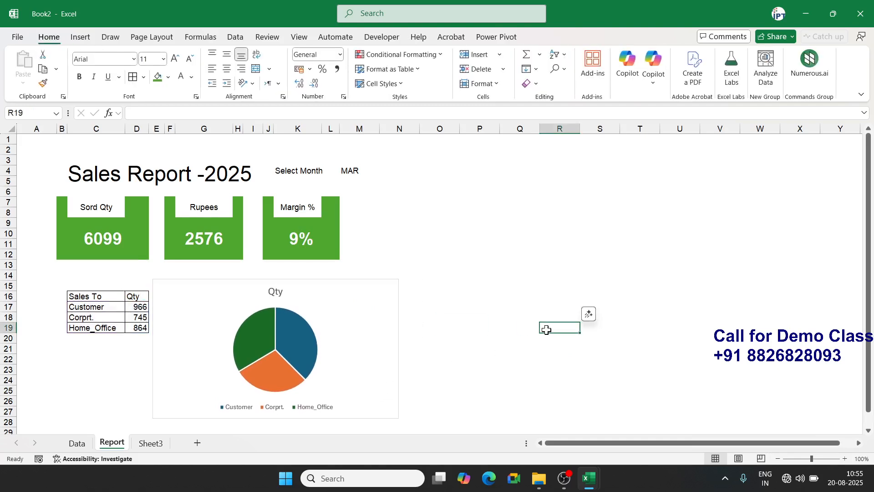
pyautogui.click(563, 478)
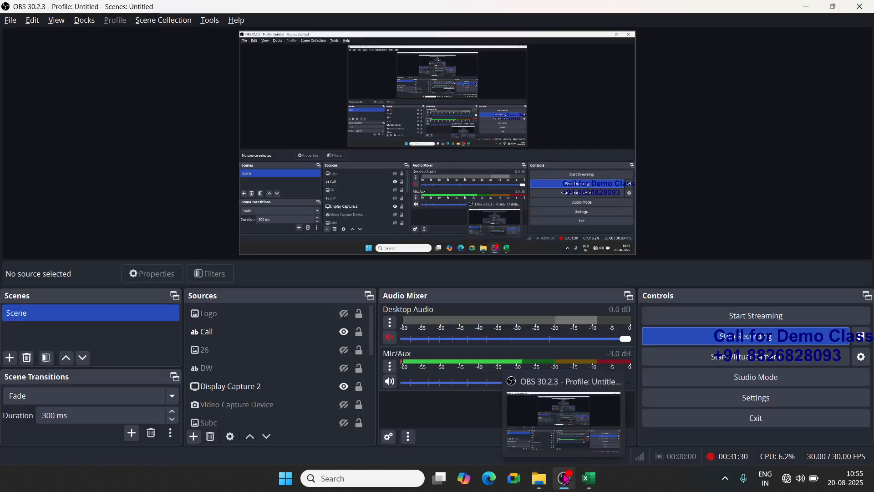
pyautogui.click(565, 478)
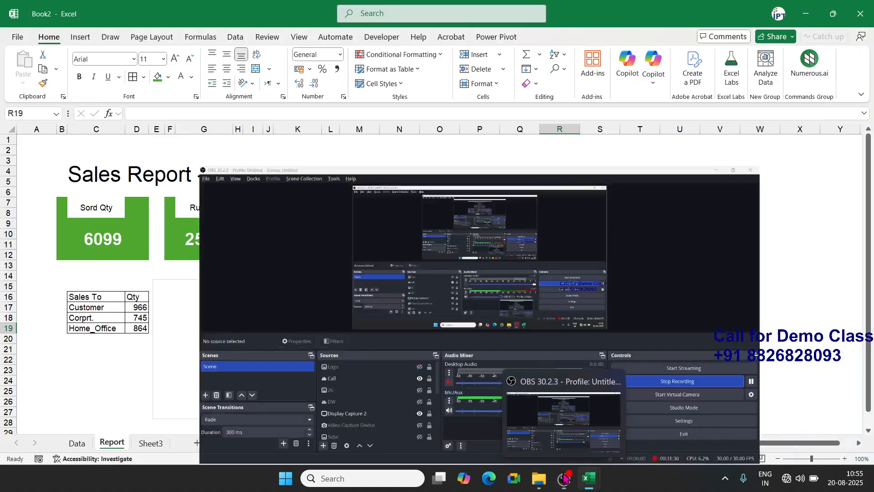
pyautogui.click(564, 478)
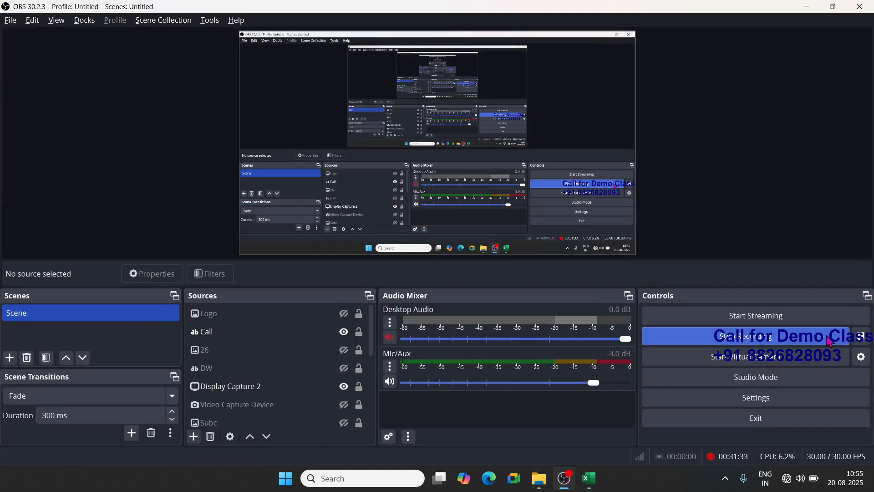